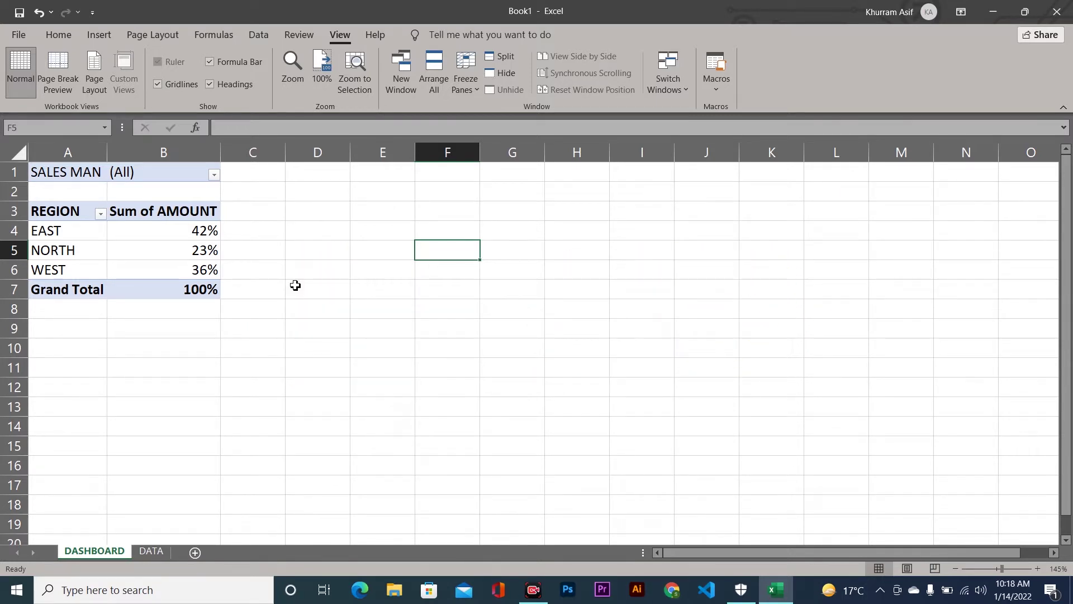
click(80, 178)
click(214, 175)
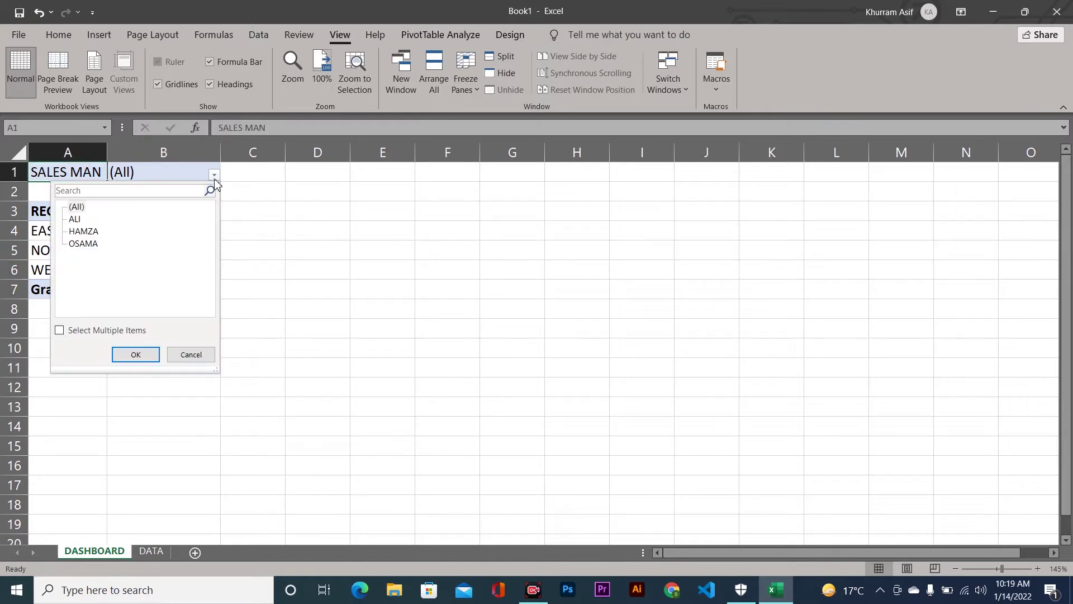
click(281, 229)
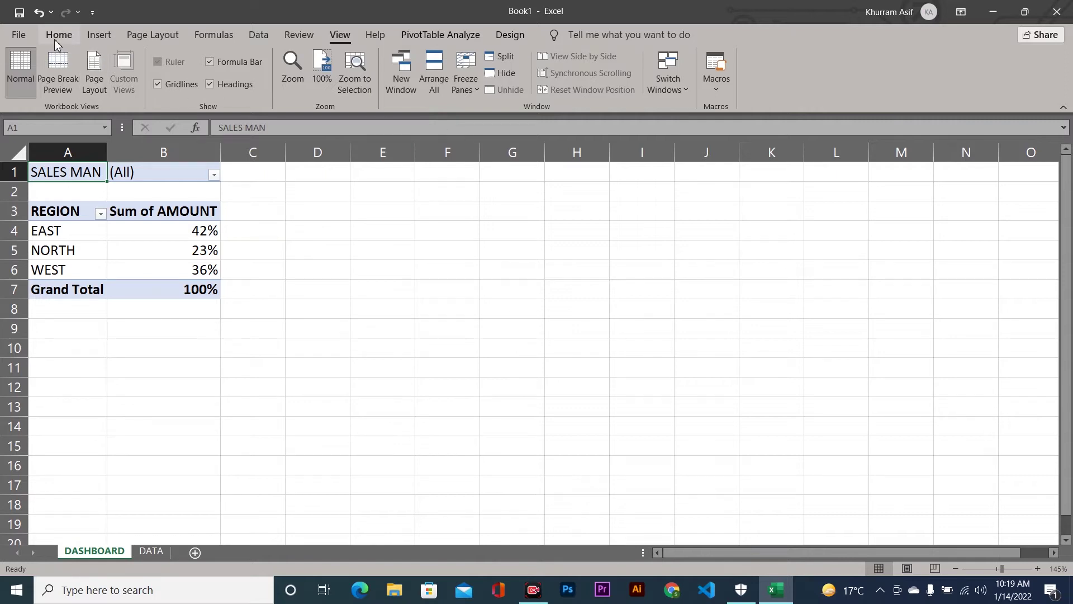
click(93, 37)
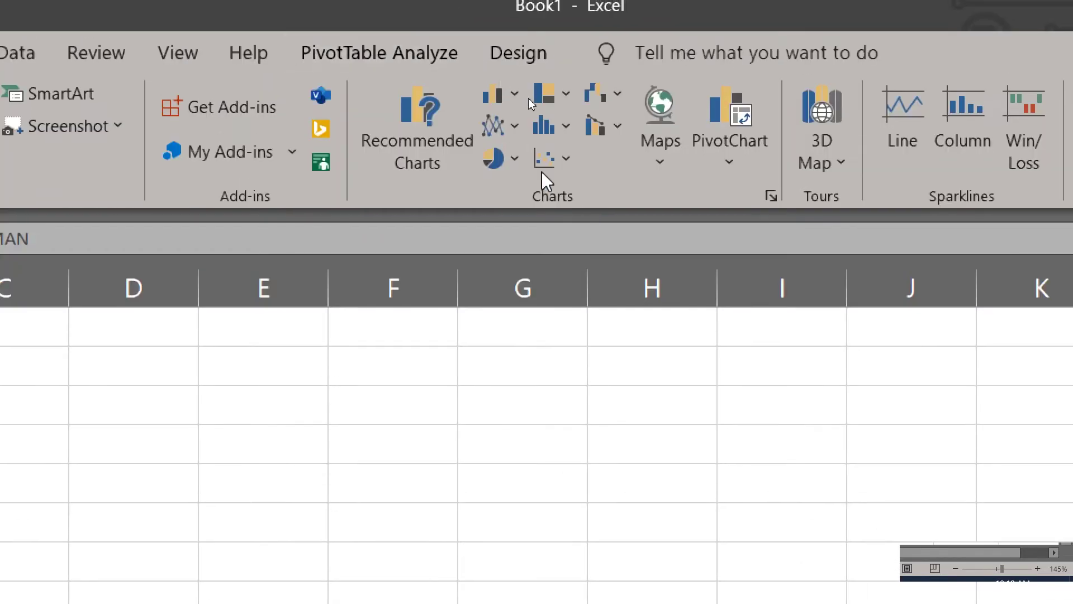
click(510, 163)
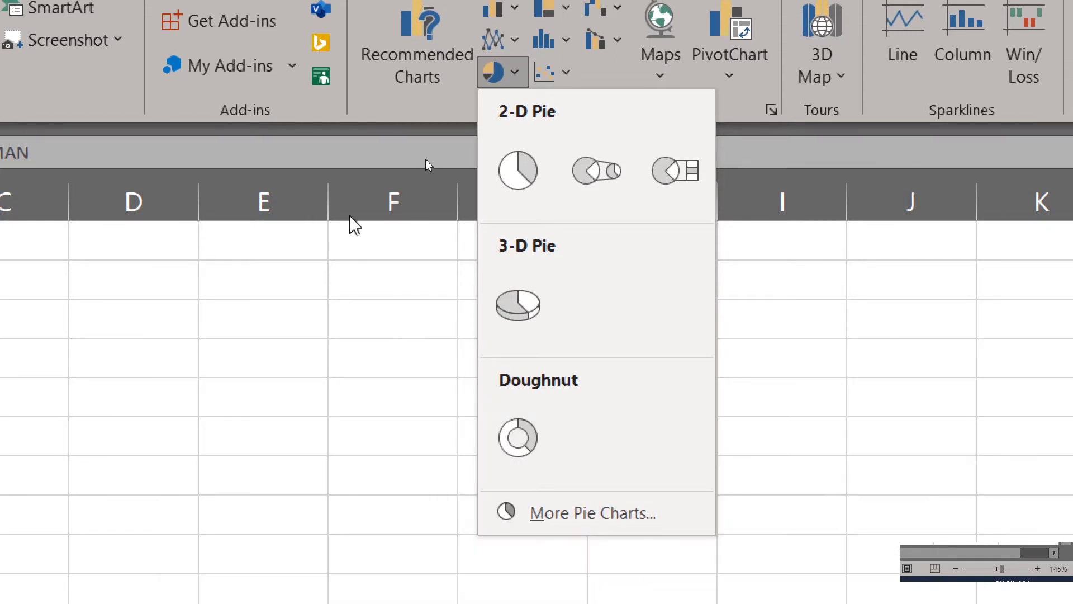
click(384, 291)
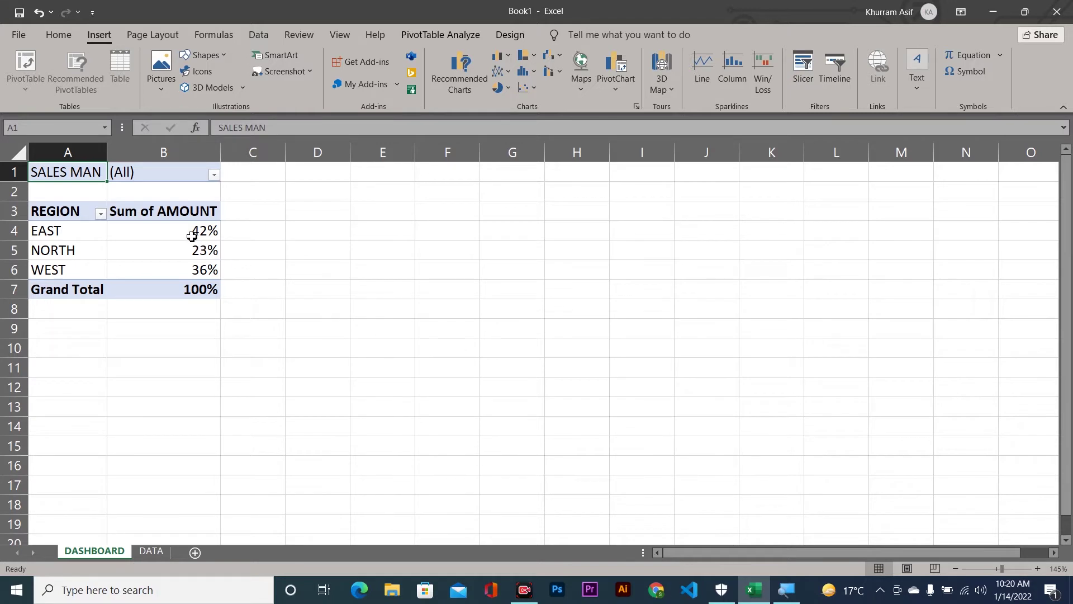
click(257, 231)
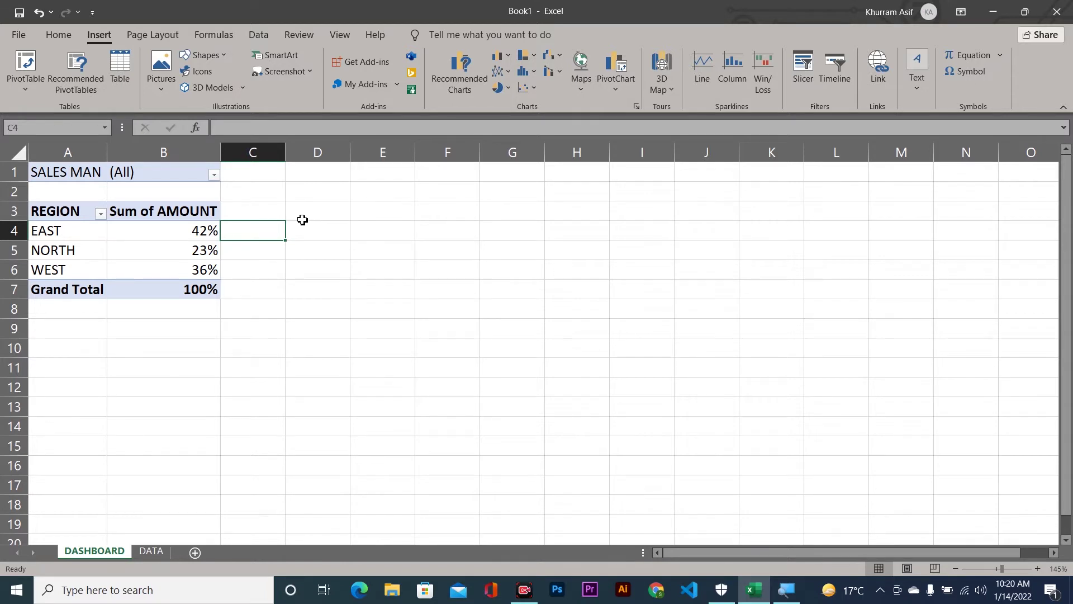
Enter =100%- minus each region's share in C4:C6 for EAST, NORTH and WEST.
text(=100%)
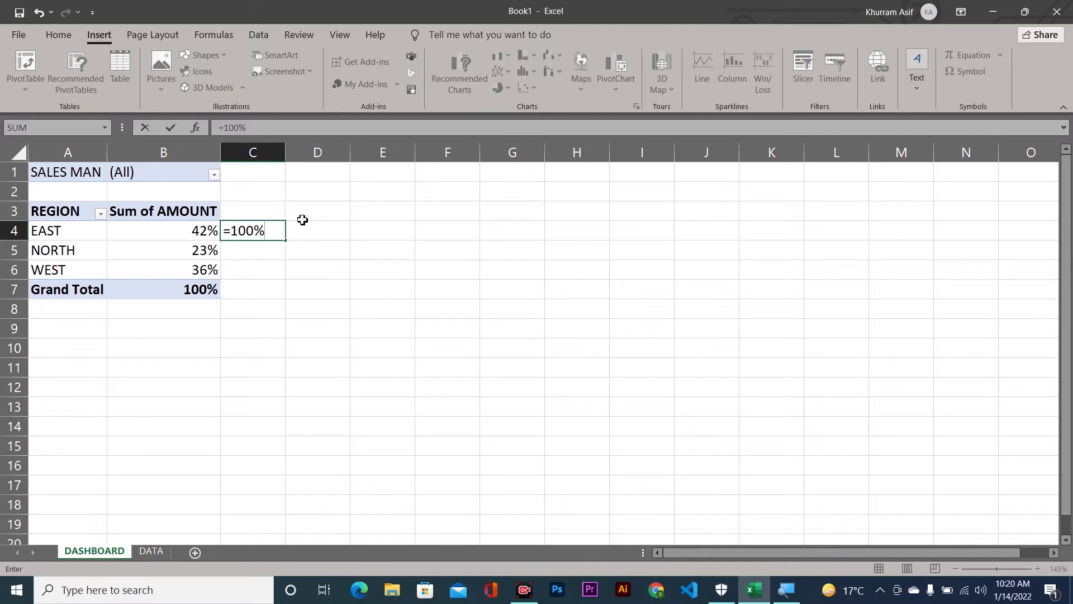
text(-)
key(Left)
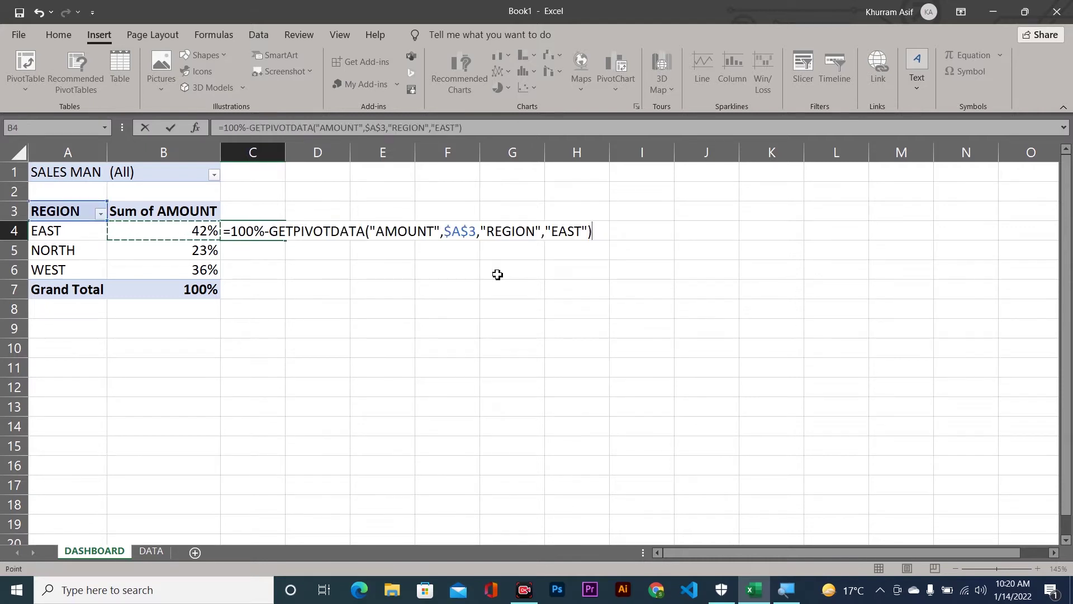
key(Return)
text(=)
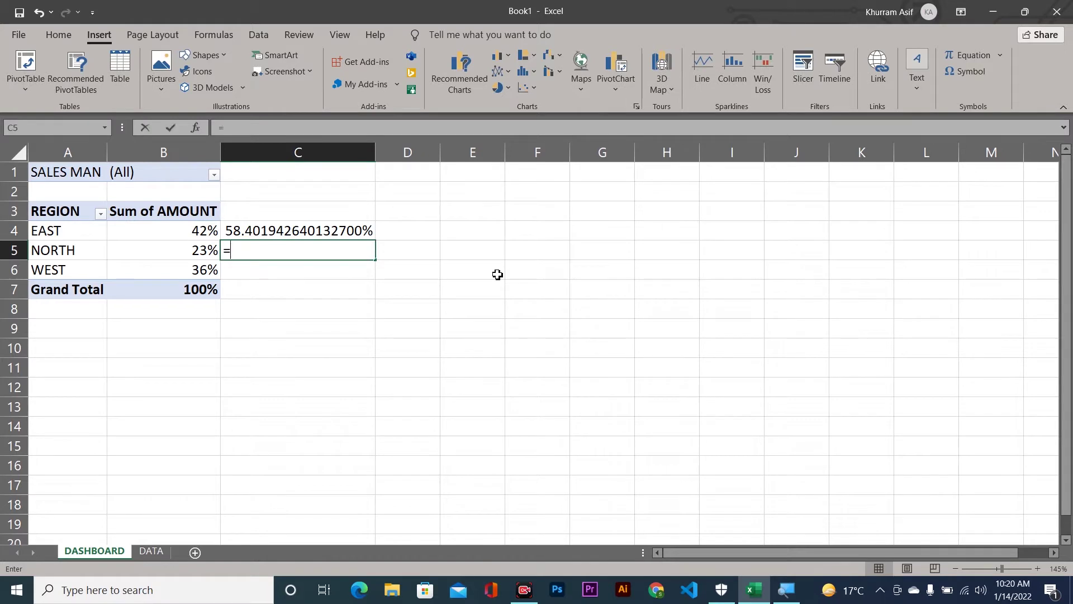
text(100%)
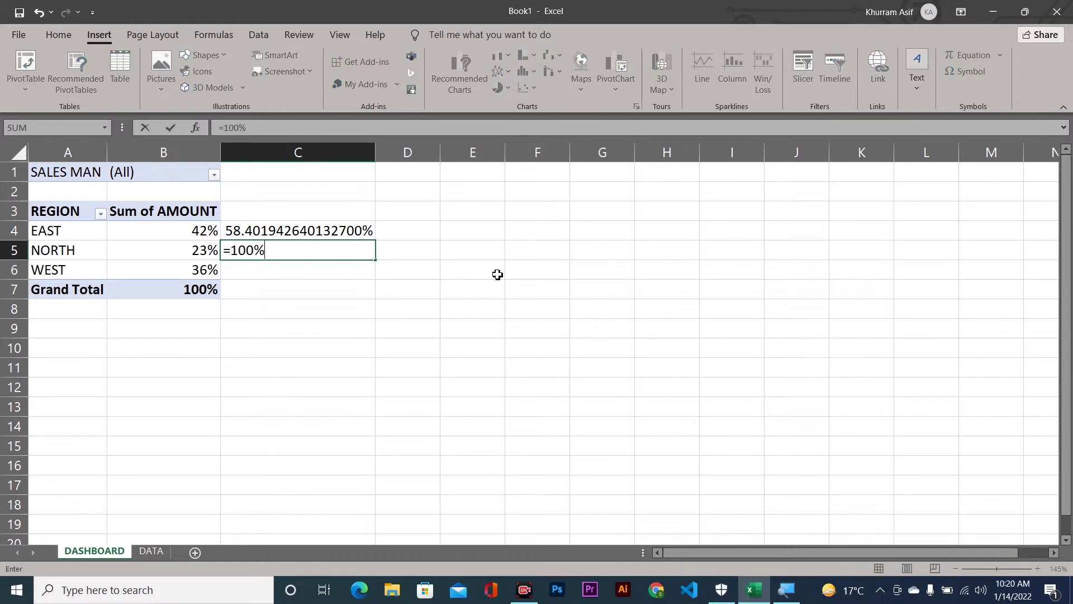
text(-)
key(Left)
key(Return)
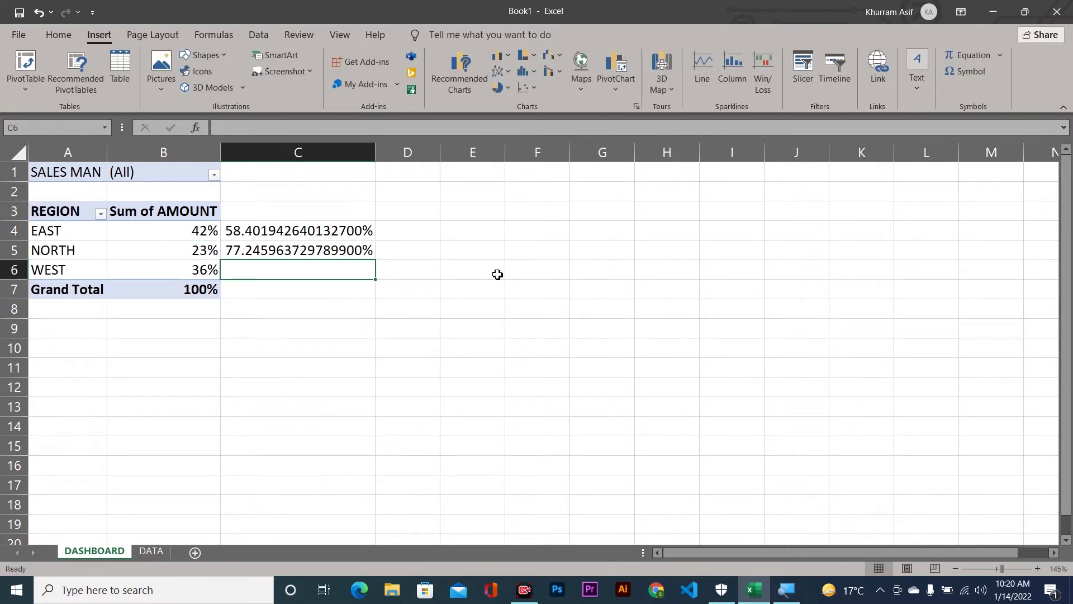
text(=100%-)
key(Left)
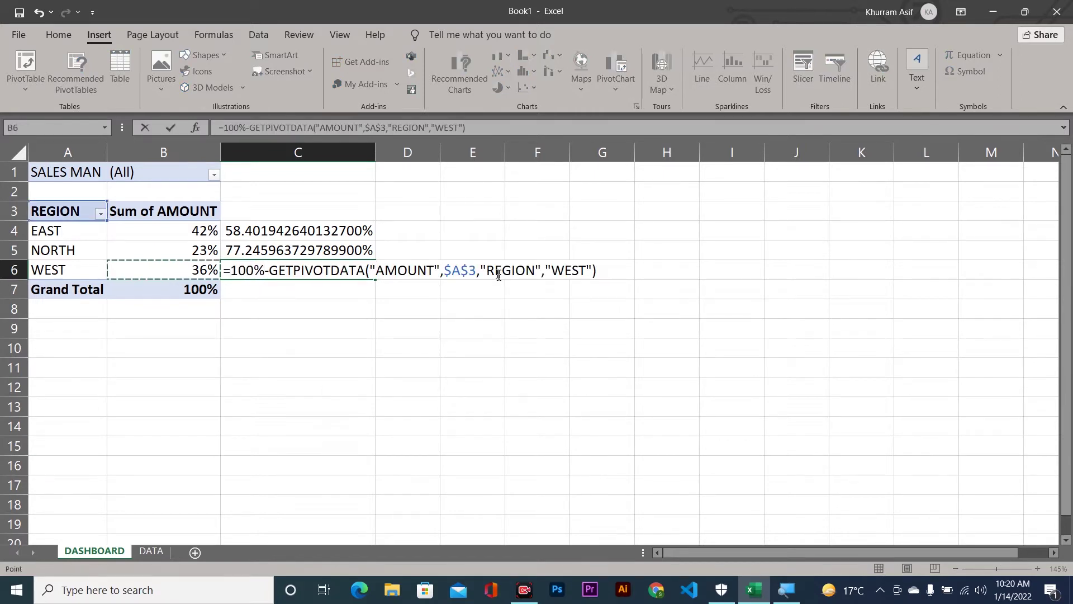
key(Return)
key(Up)
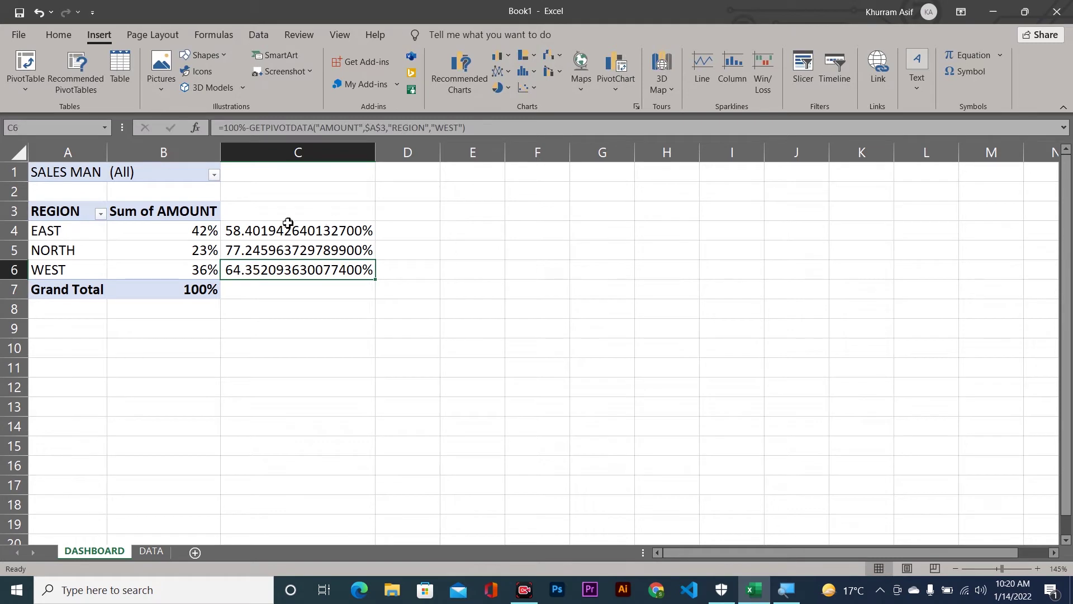
Show C4:C6 as whole percentages (58%, 77%, 64%) and narrow column C.
drag(288, 227, 297, 271)
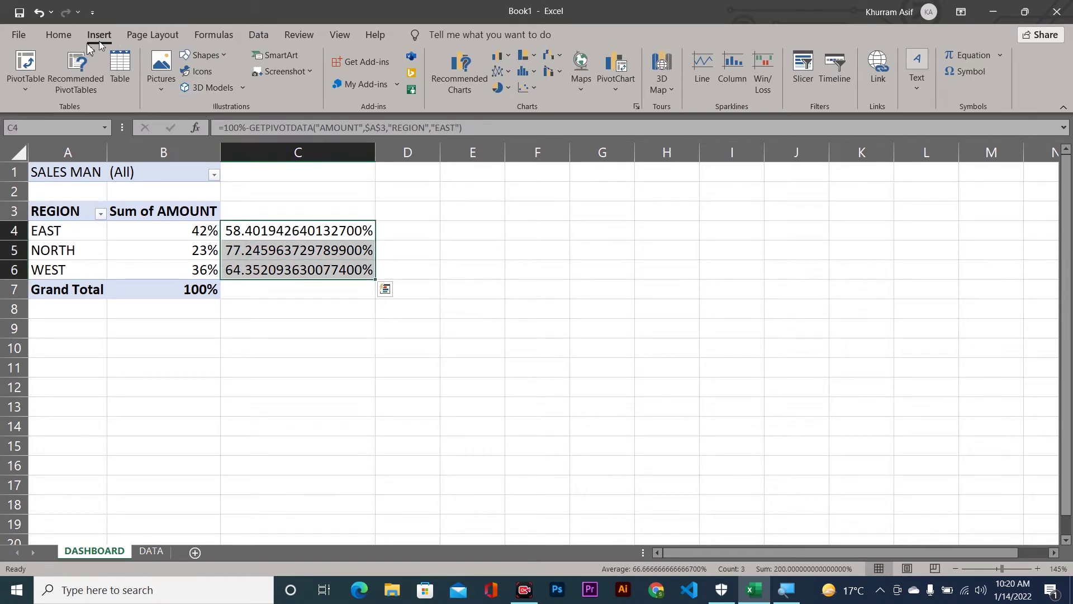
click(58, 35)
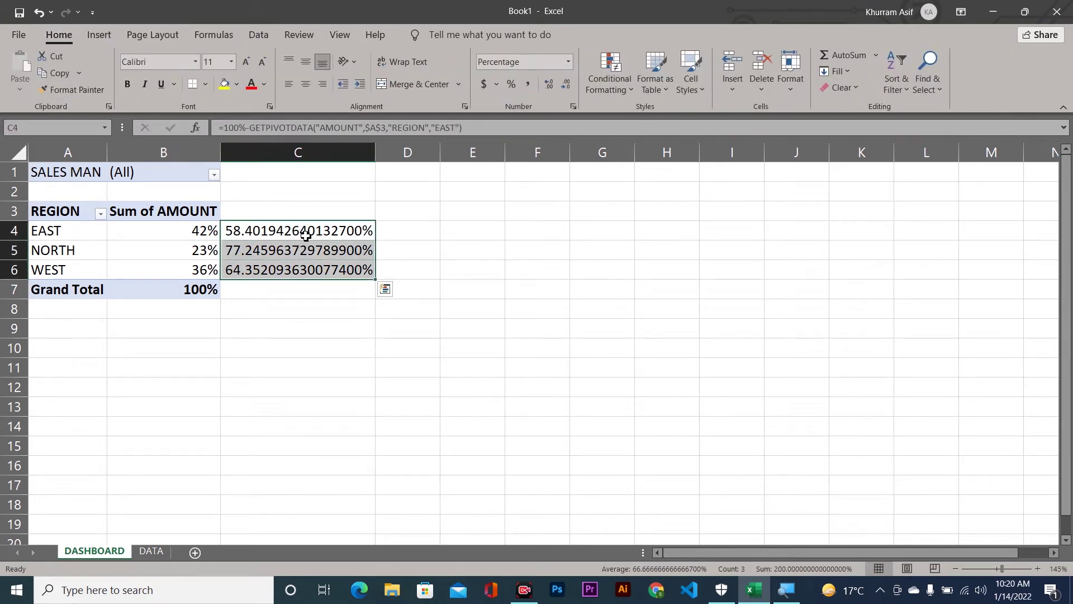
double_click(564, 91)
double_click(564, 91)
double_click(565, 91)
triple_click(564, 92)
triple_click(565, 91)
triple_click(564, 91)
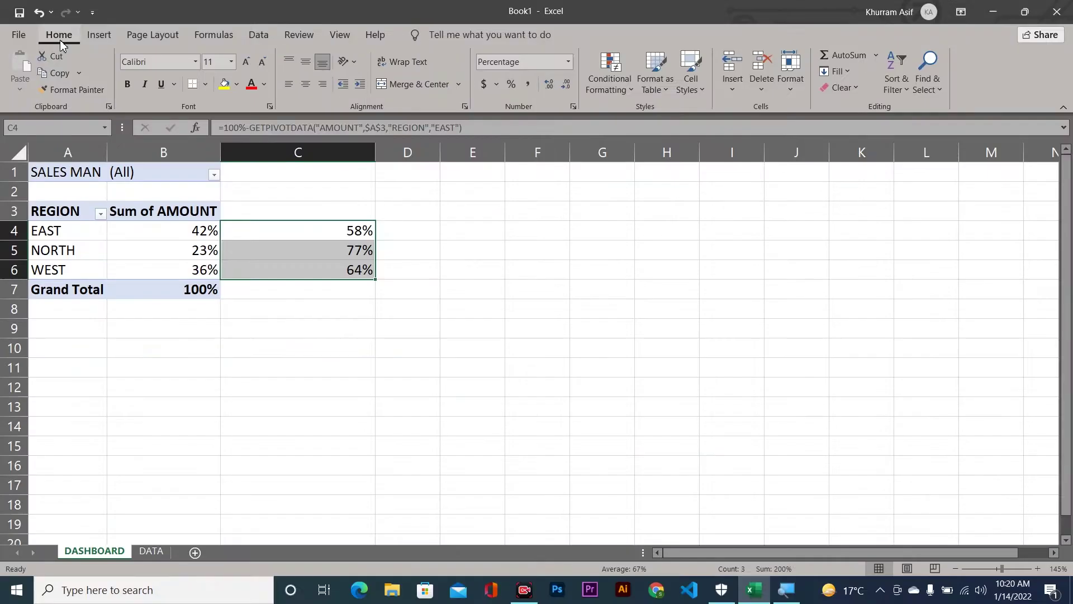
drag(375, 152, 287, 153)
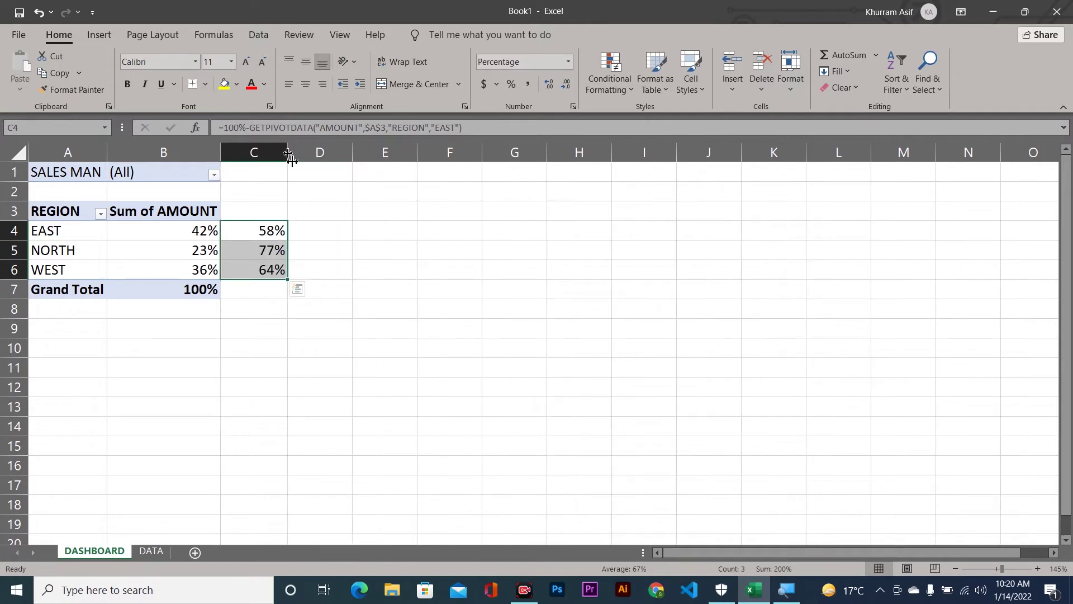
click(450, 271)
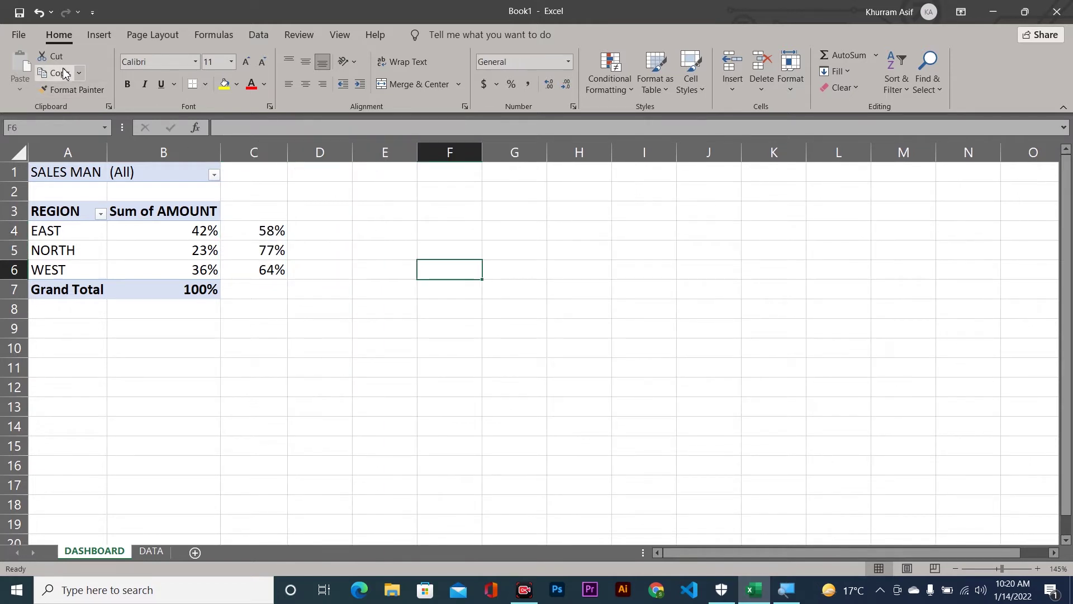
Insert a blank doughnut chart from empty cell F8, beside the pivot table.
click(101, 35)
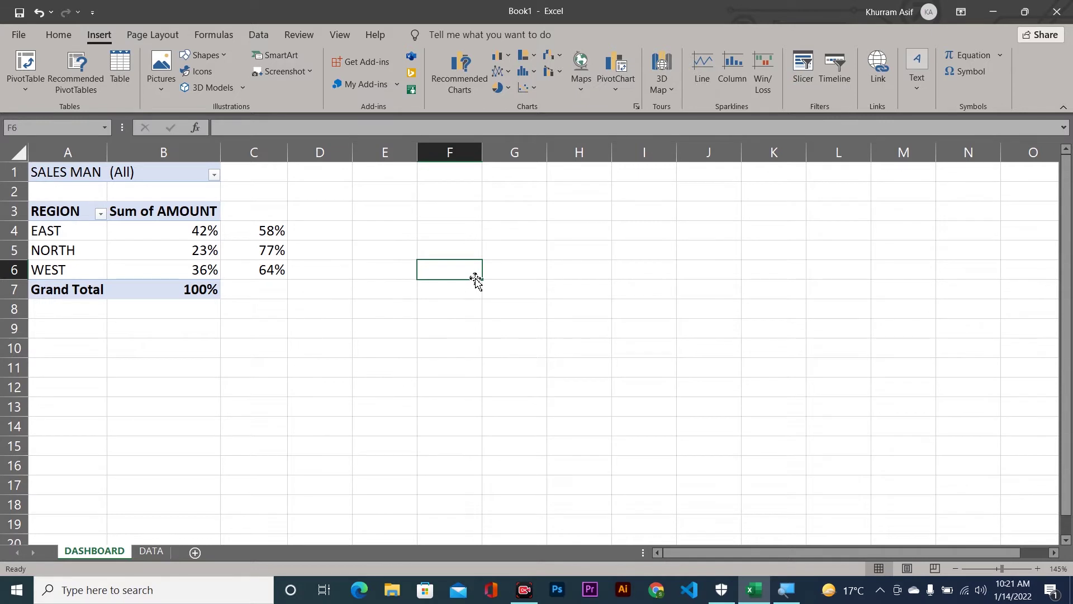
click(133, 235)
mouse_move(163, 230)
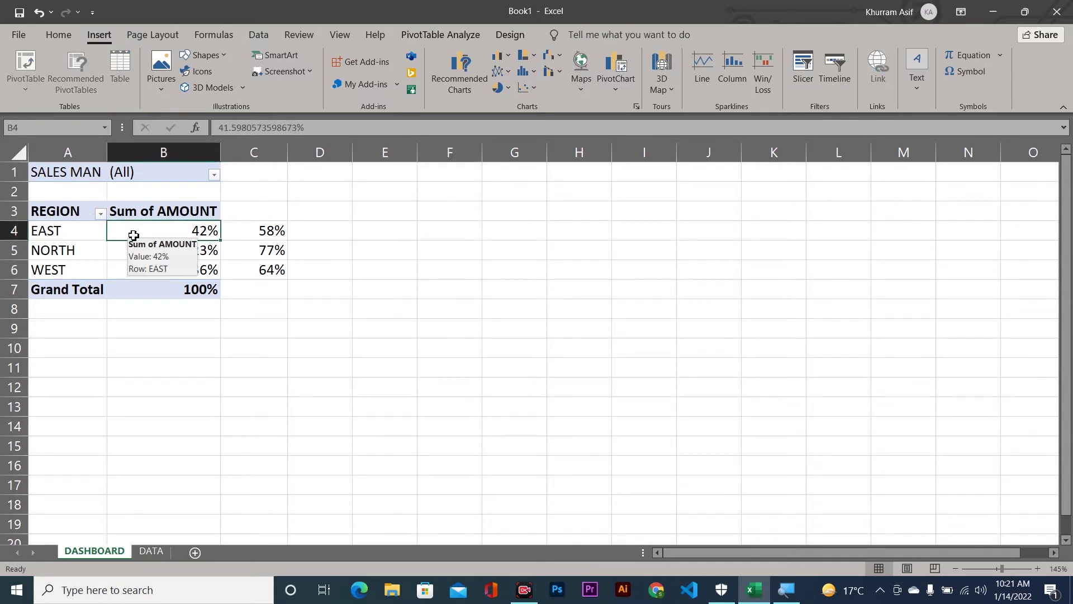
click(423, 307)
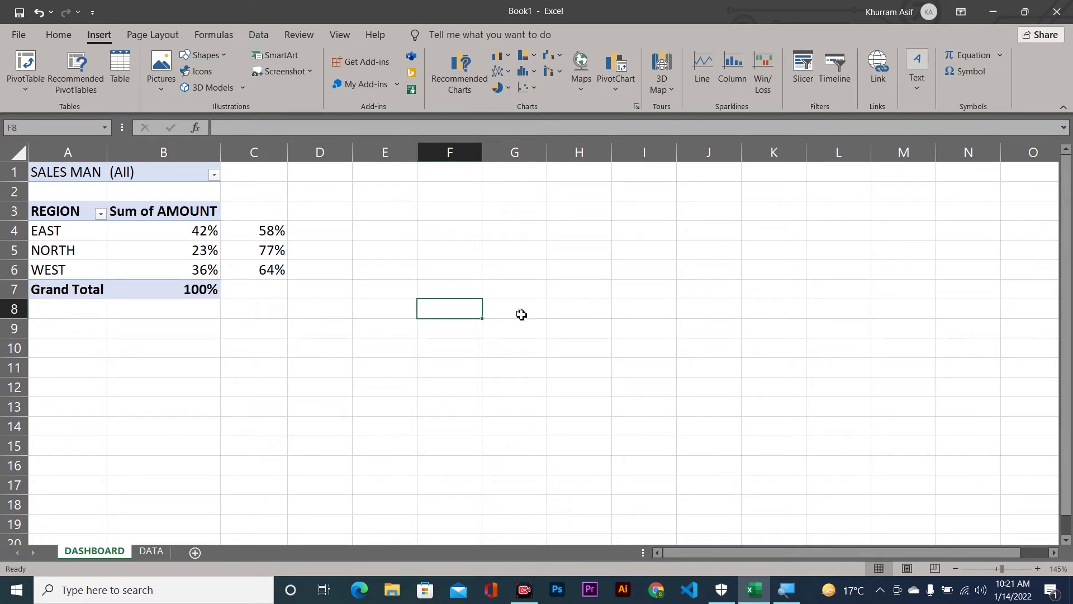
click(506, 90)
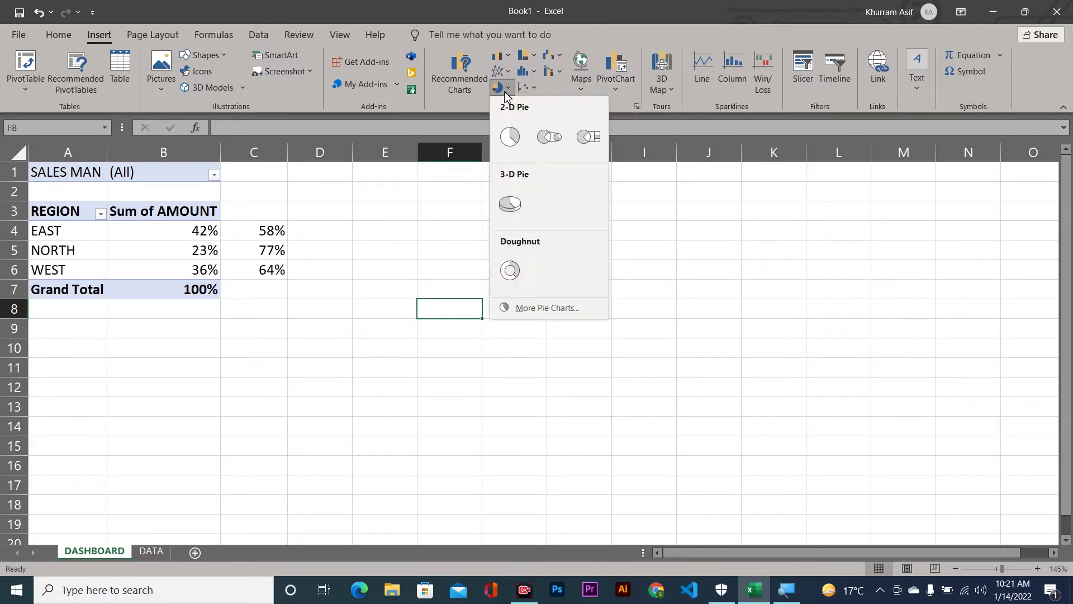
click(510, 272)
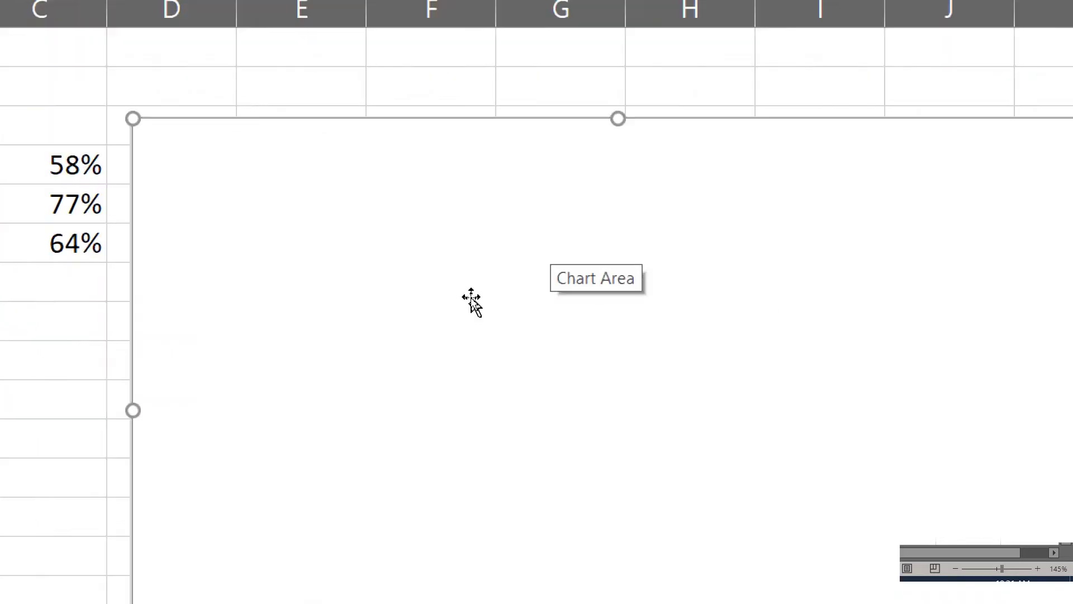
right_click(470, 301)
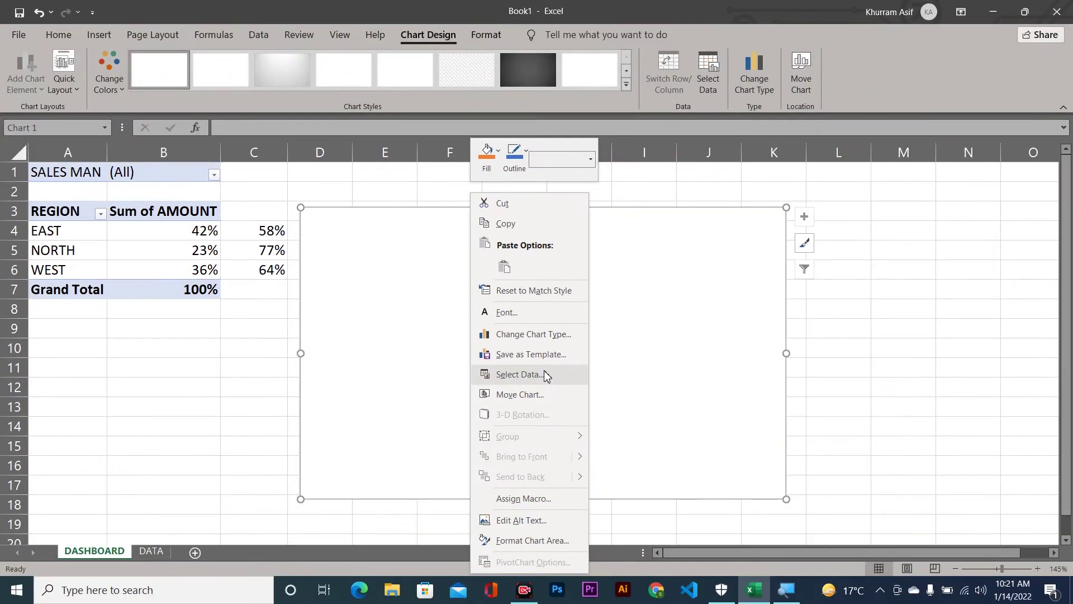
Add a series with values ={1,1,…,1} (twenty 1s) to split the ring into 20 segments.
click(545, 373)
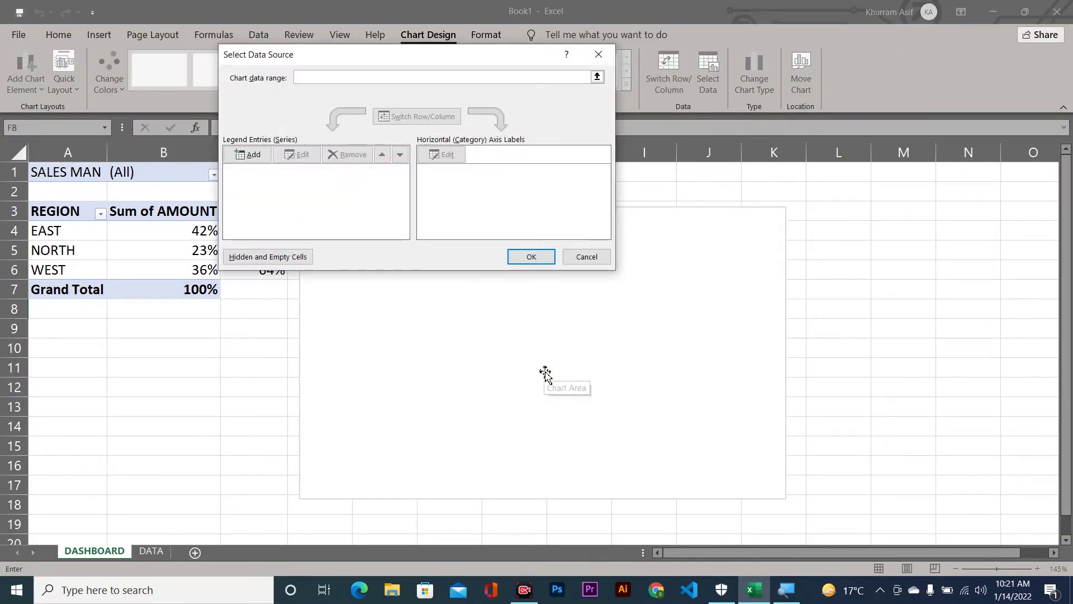
drag(391, 61, 504, 206)
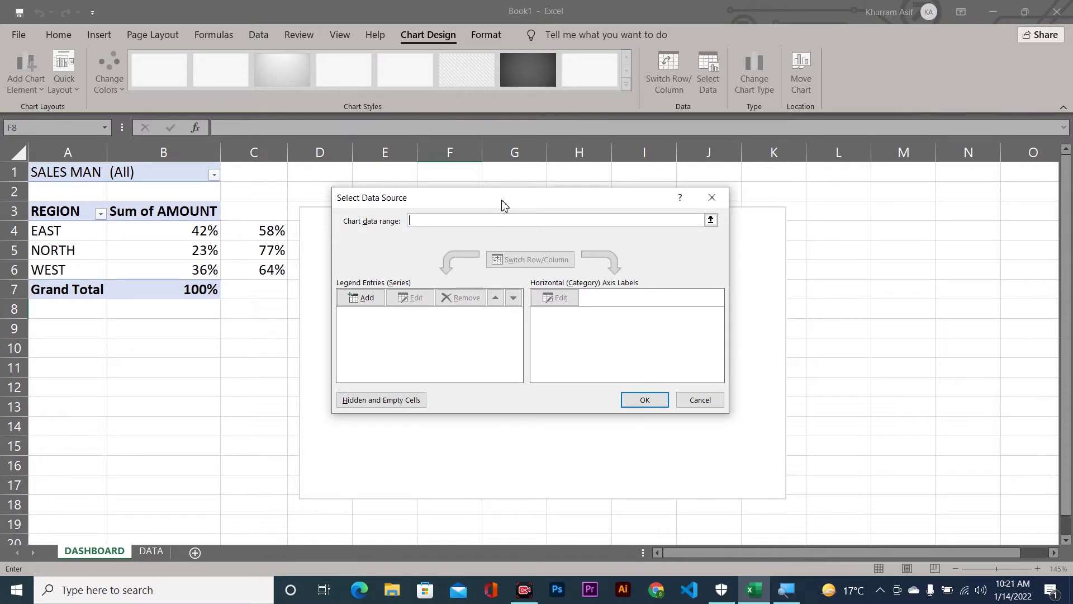
click(362, 298)
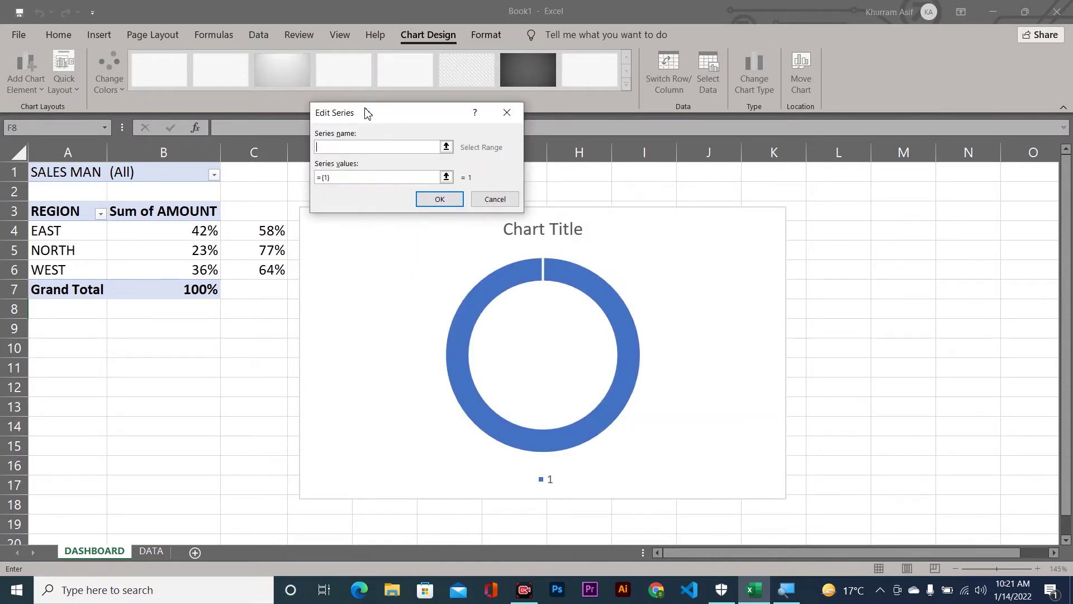
mouse_move(365, 112)
mouse_down()
mouse_move(337, 229)
mouse_move(264, 312)
mouse_up()
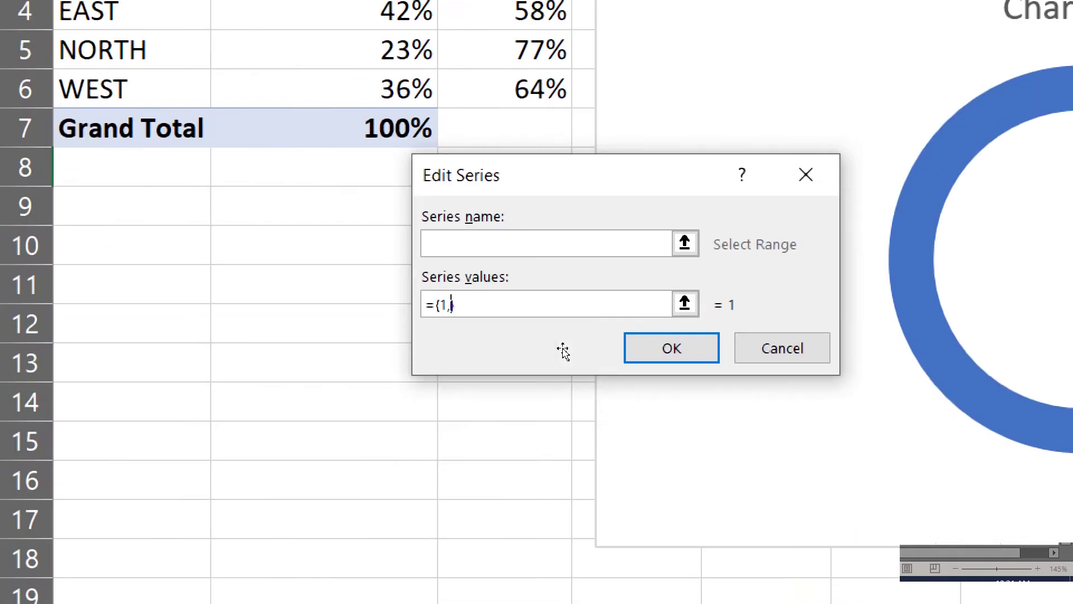
text(,1,)
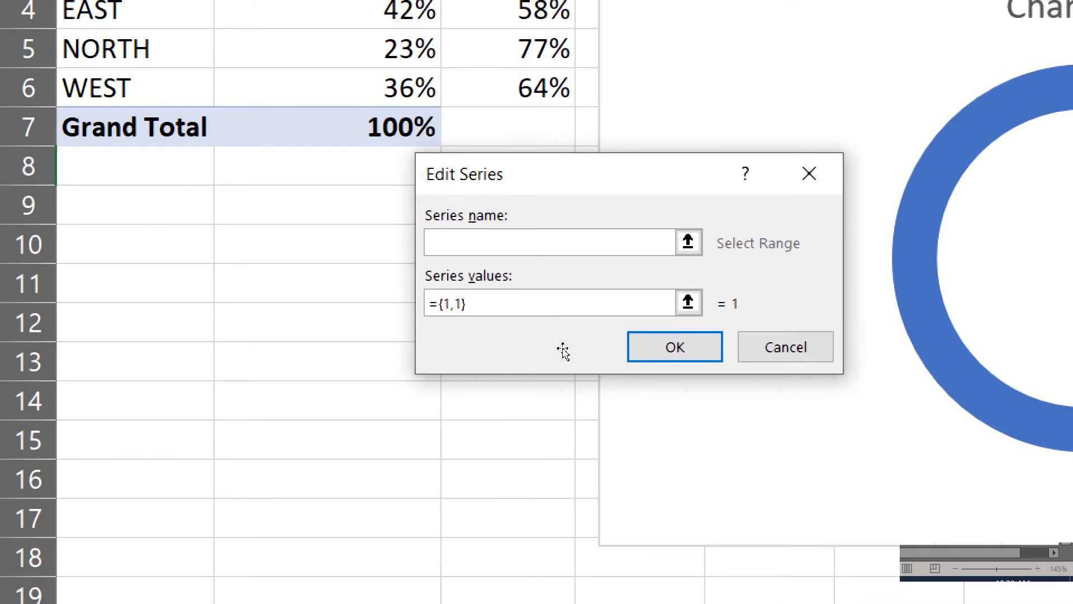
text(1,1,1,1,1)
text(,1,1,1,1,1,1,)
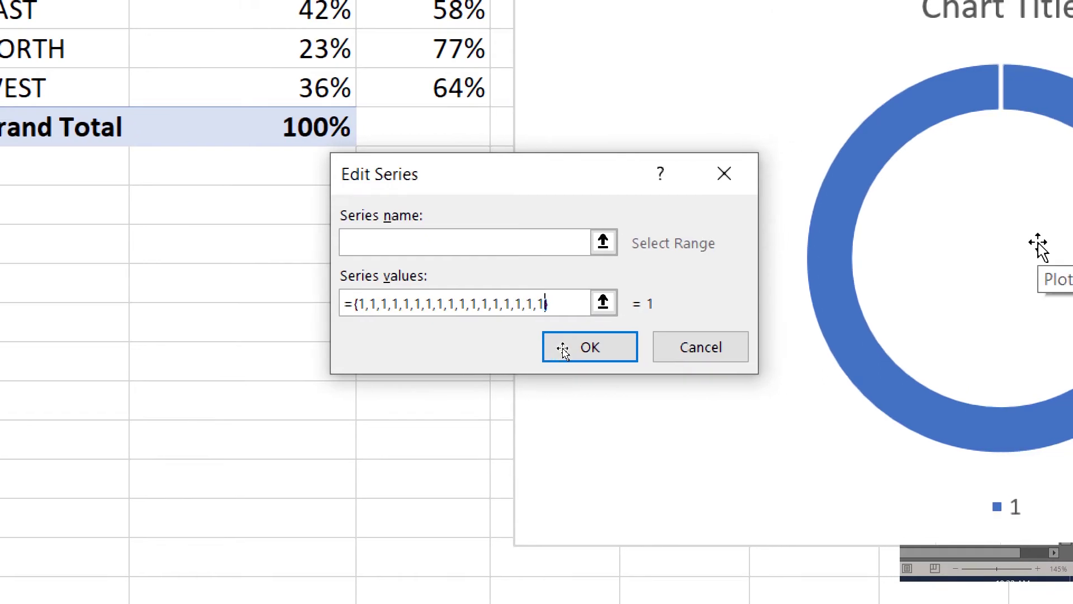
text(1,1,)
text(1,1)
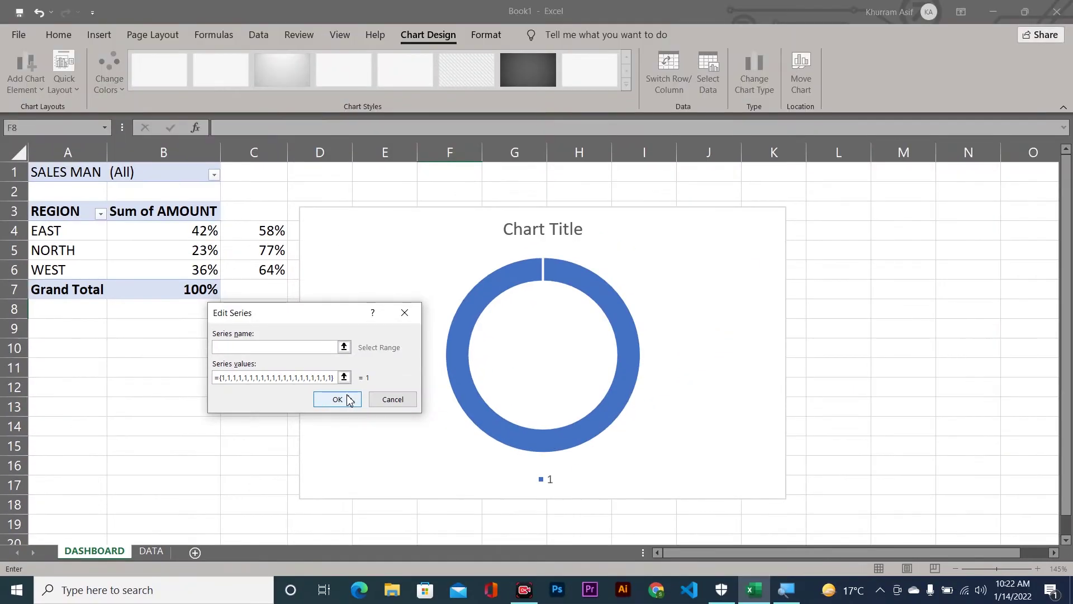
click(349, 401)
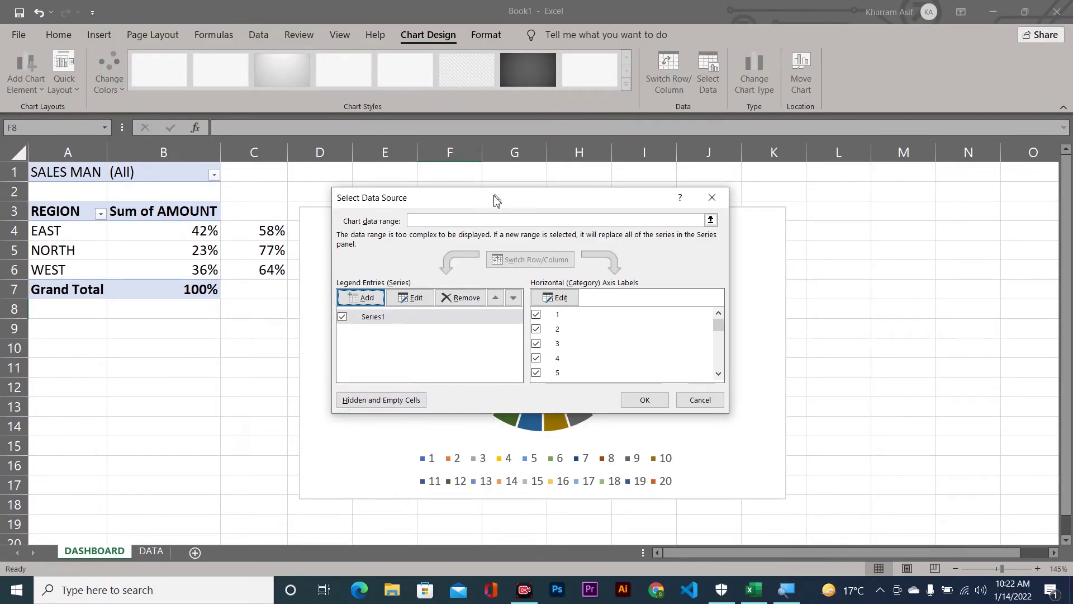
Close Select Data Source and delete the chart legend.
mouse_move(494, 201)
mouse_down()
mouse_move(486, 83)
mouse_move(192, 119)
mouse_up()
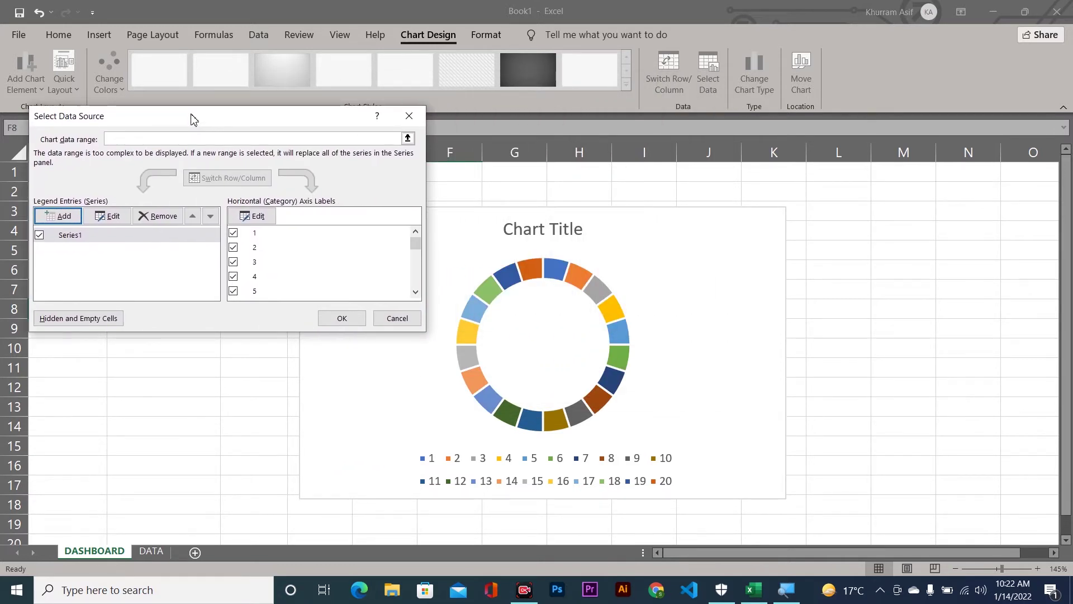
click(342, 319)
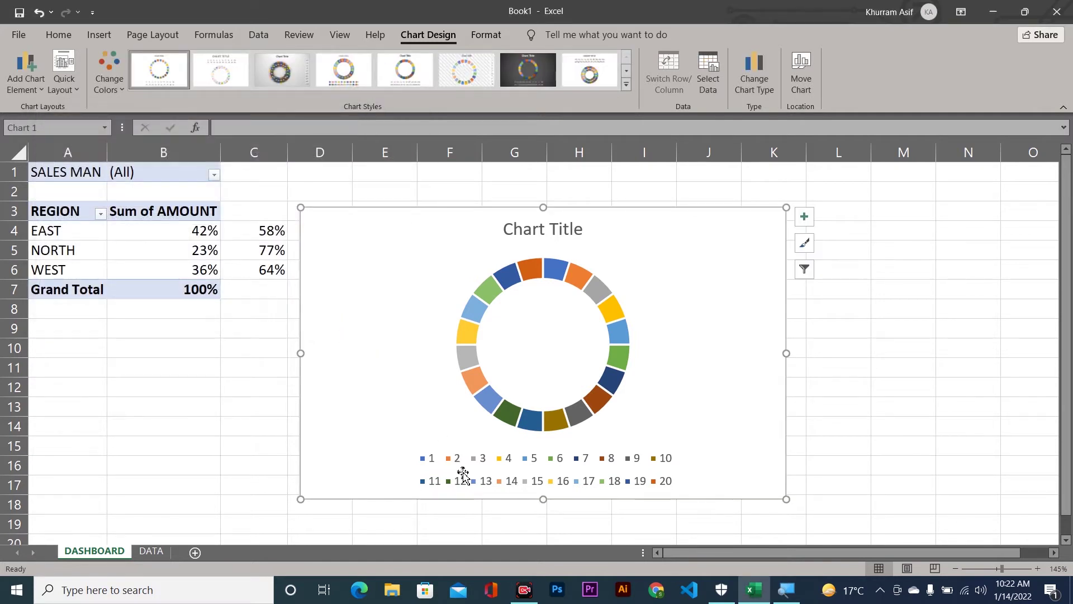
click(463, 475)
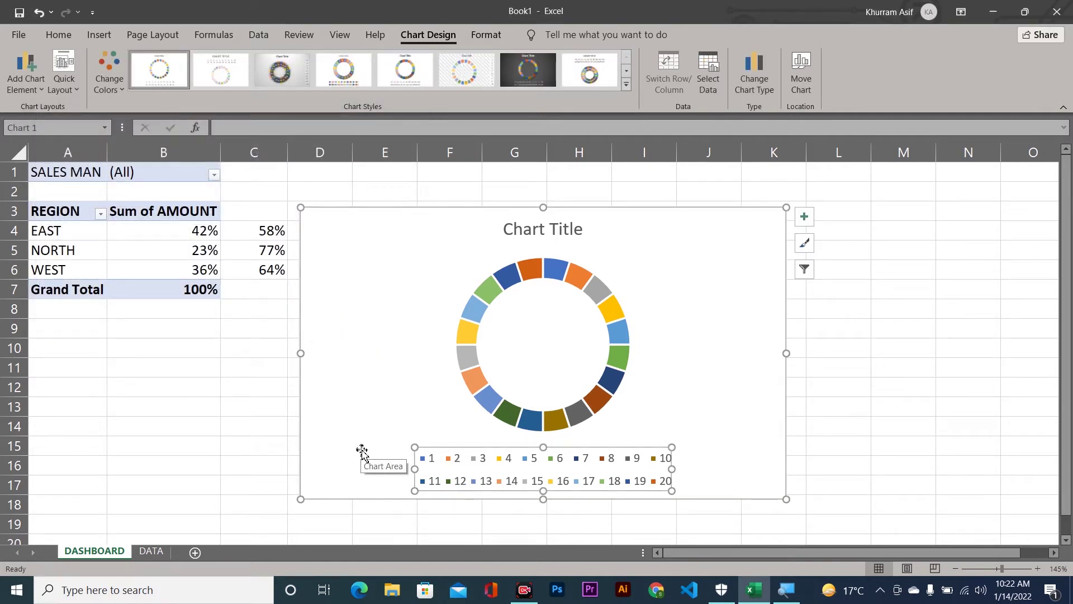
key(Delete)
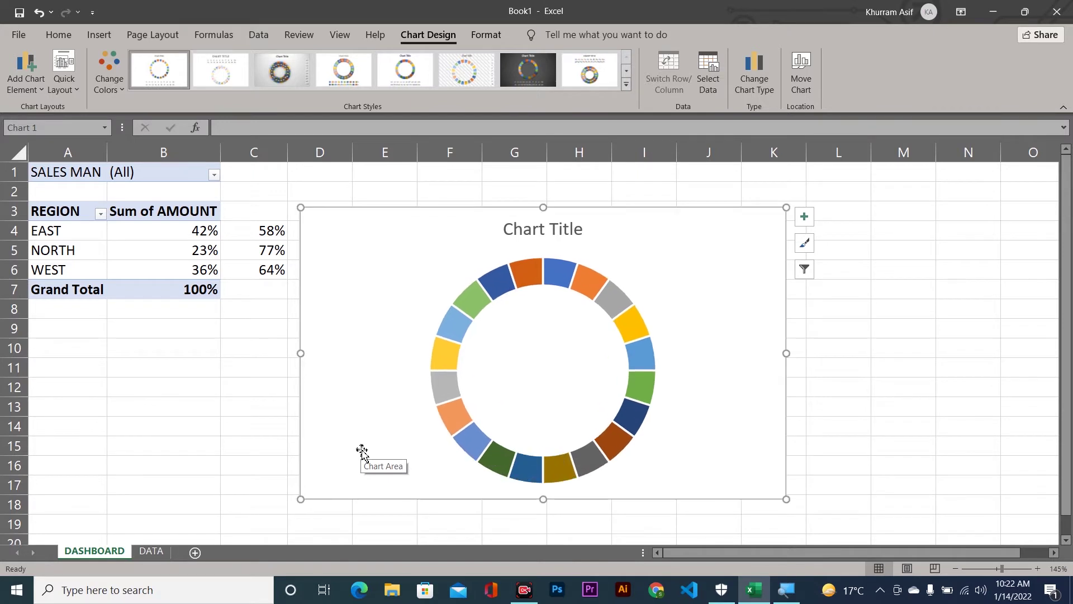
Replace the 'Chart Title' text with EAST.
click(568, 232)
double_click(569, 232)
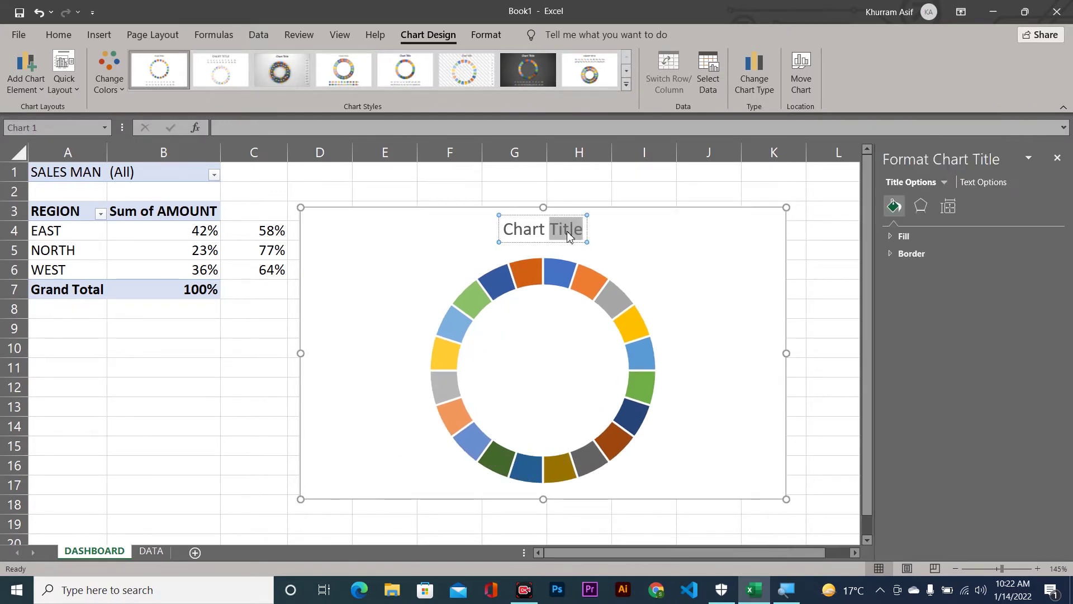
triple_click(567, 230)
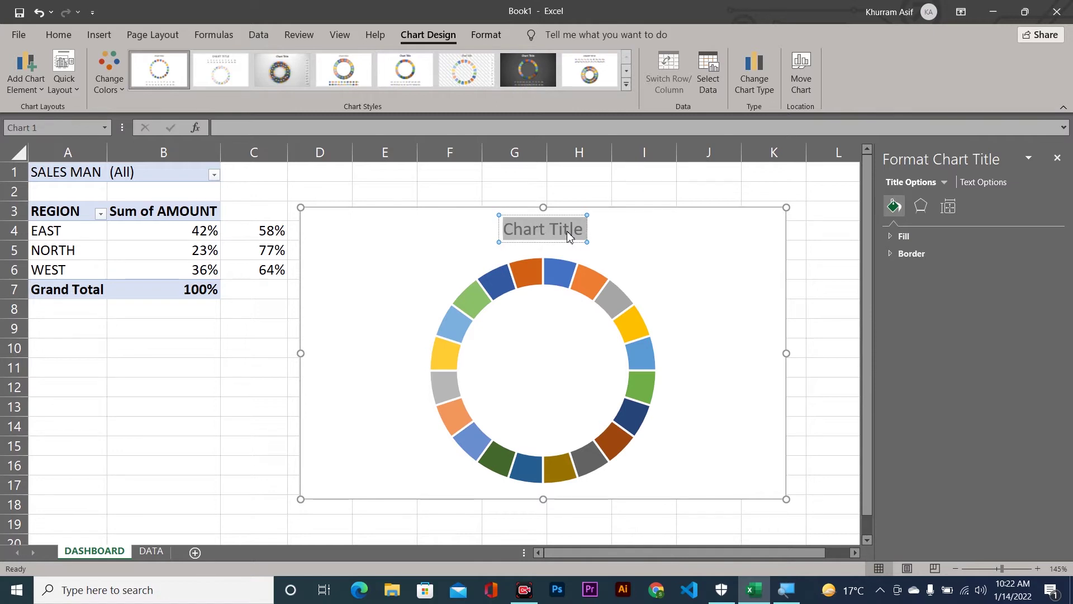
text(EAS)
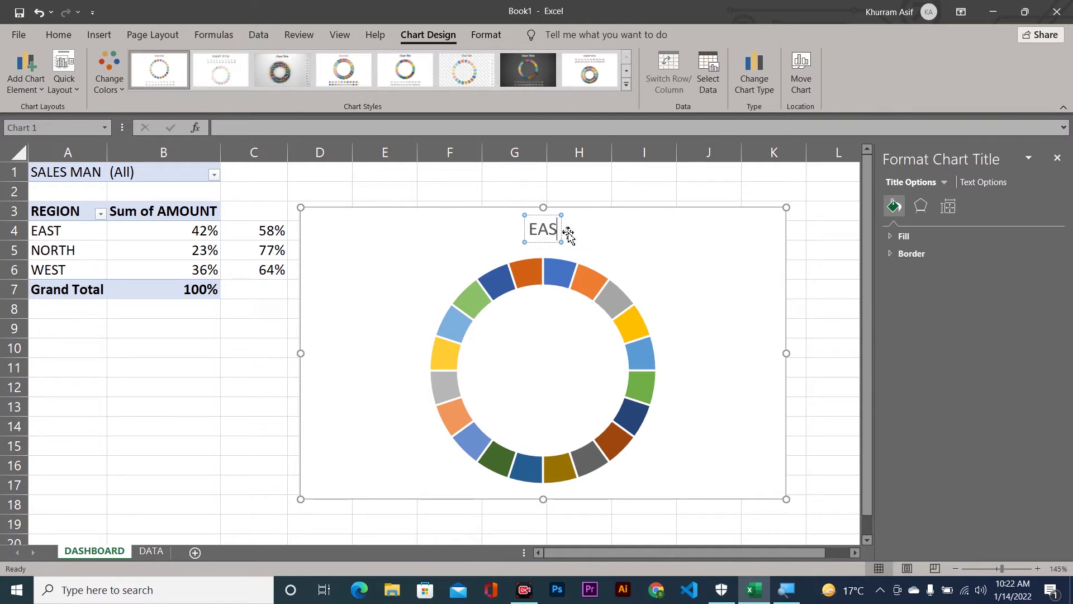
text(T)
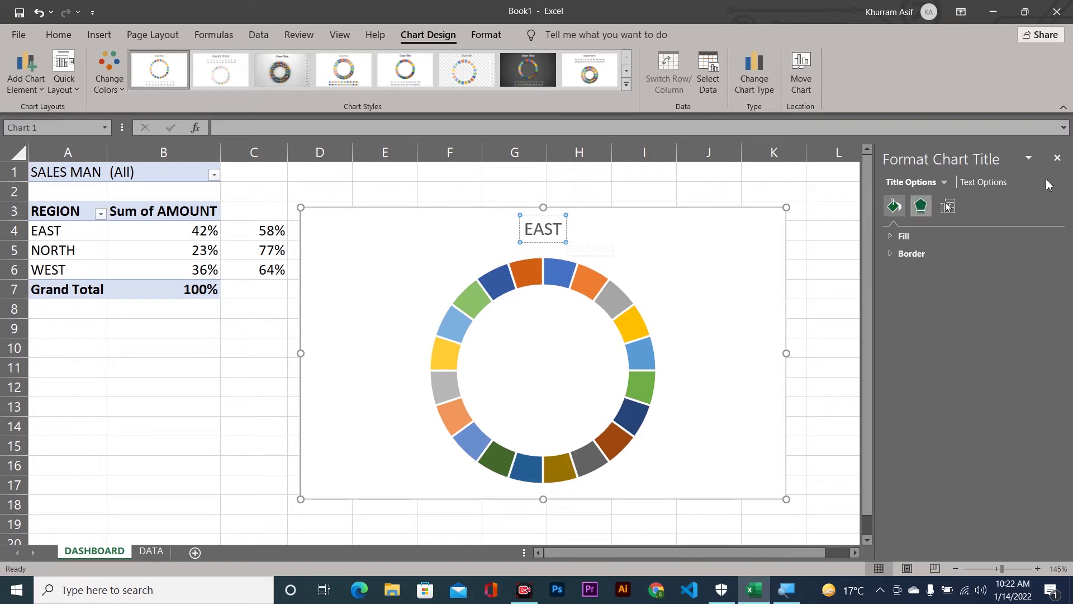
click(1055, 157)
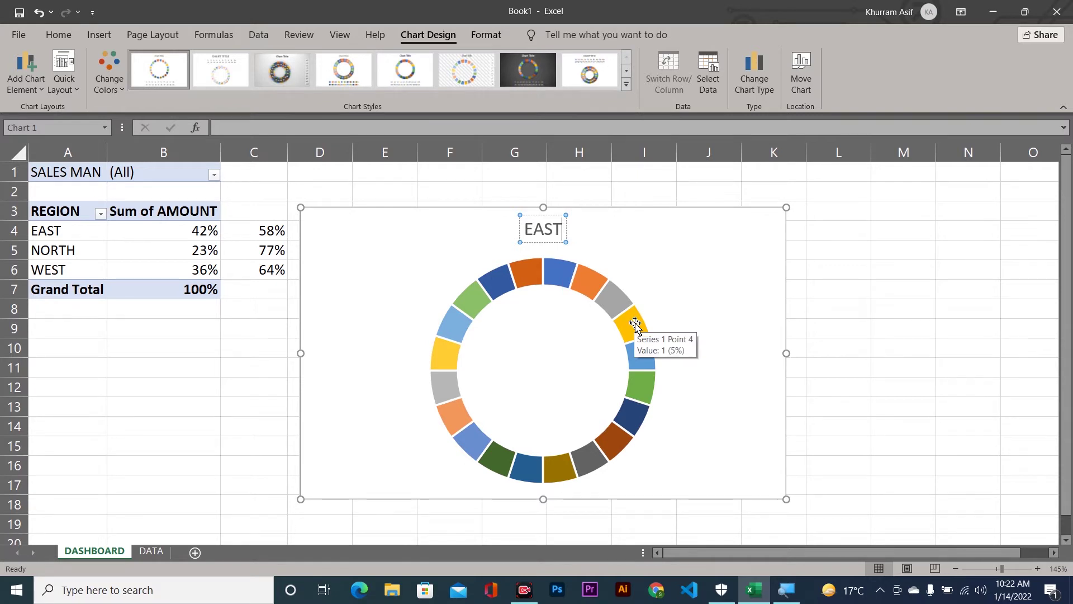
Fill every segment of the doughnut ring with the standard gold/orange colour.
click(635, 325)
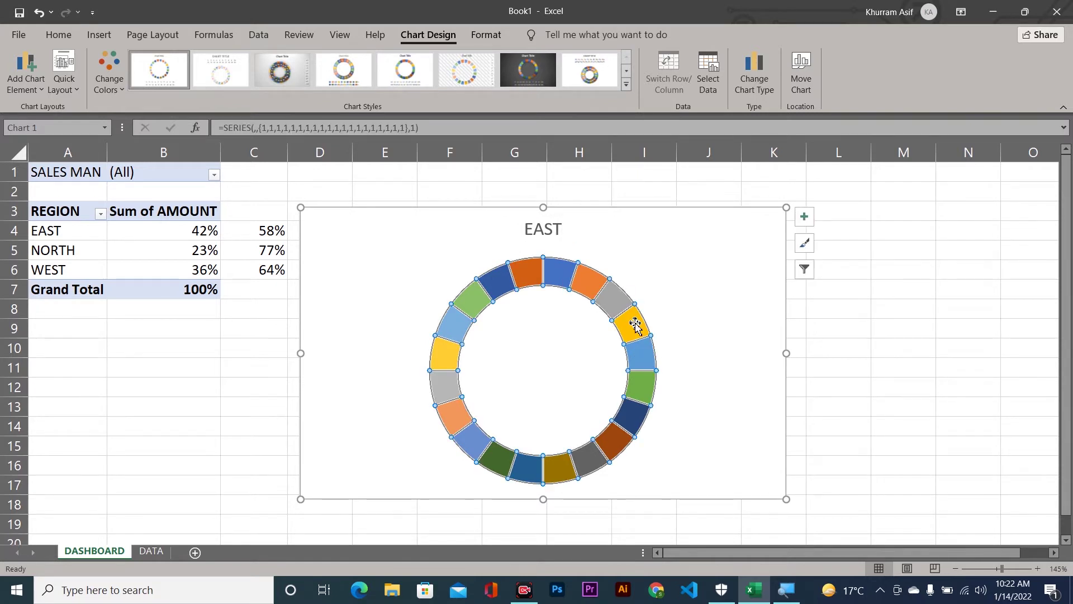
click(479, 37)
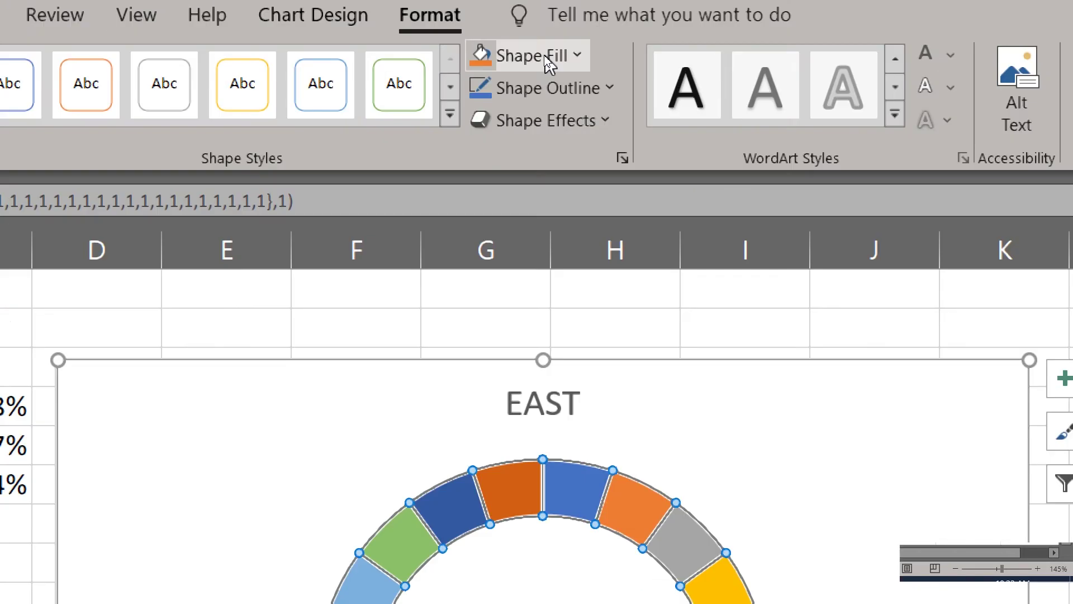
click(548, 64)
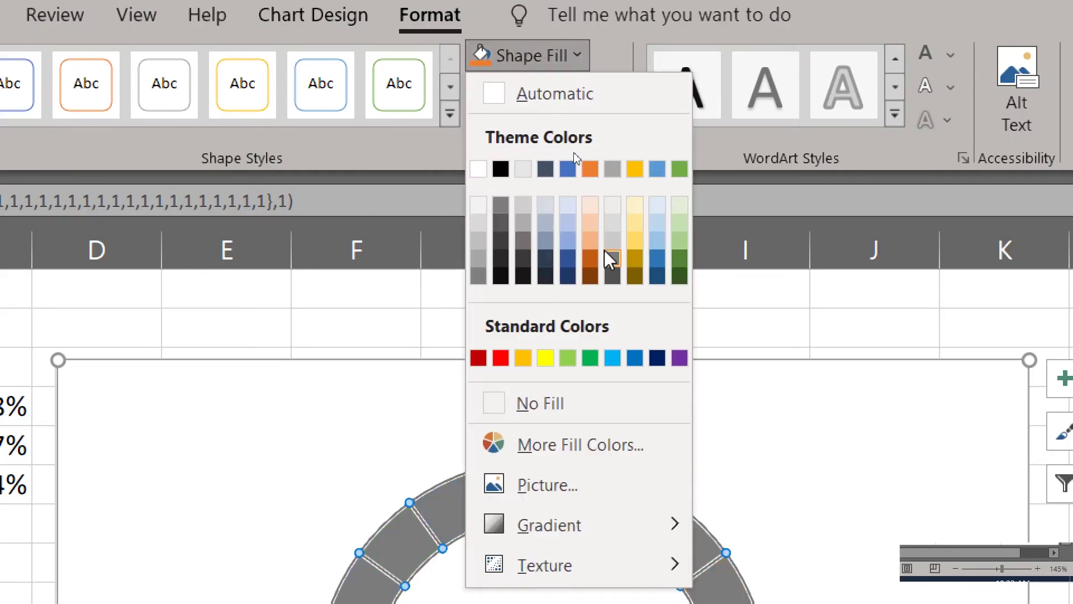
click(523, 357)
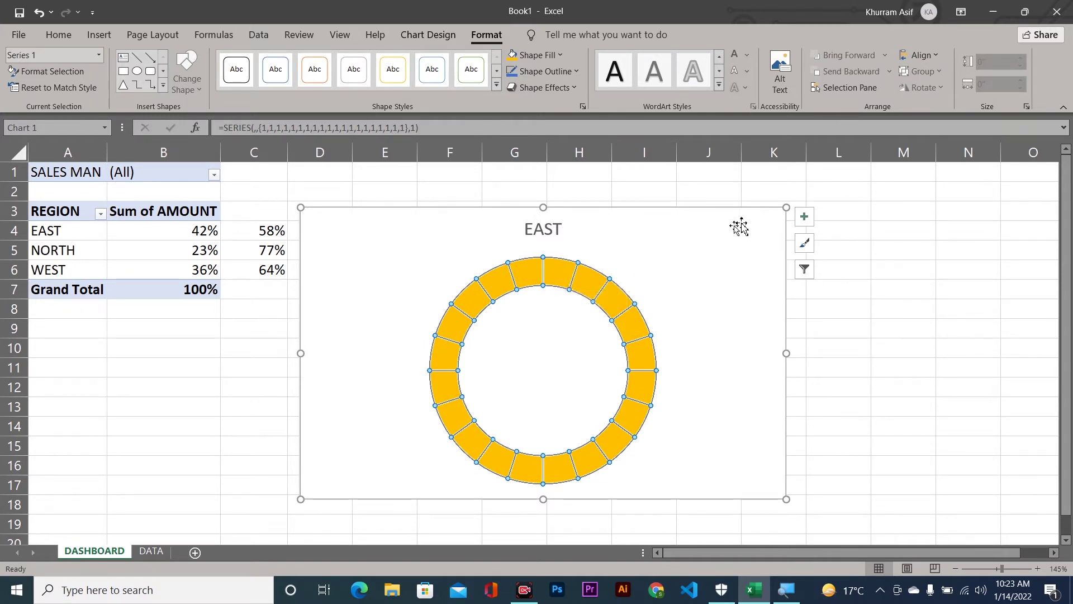
click(724, 259)
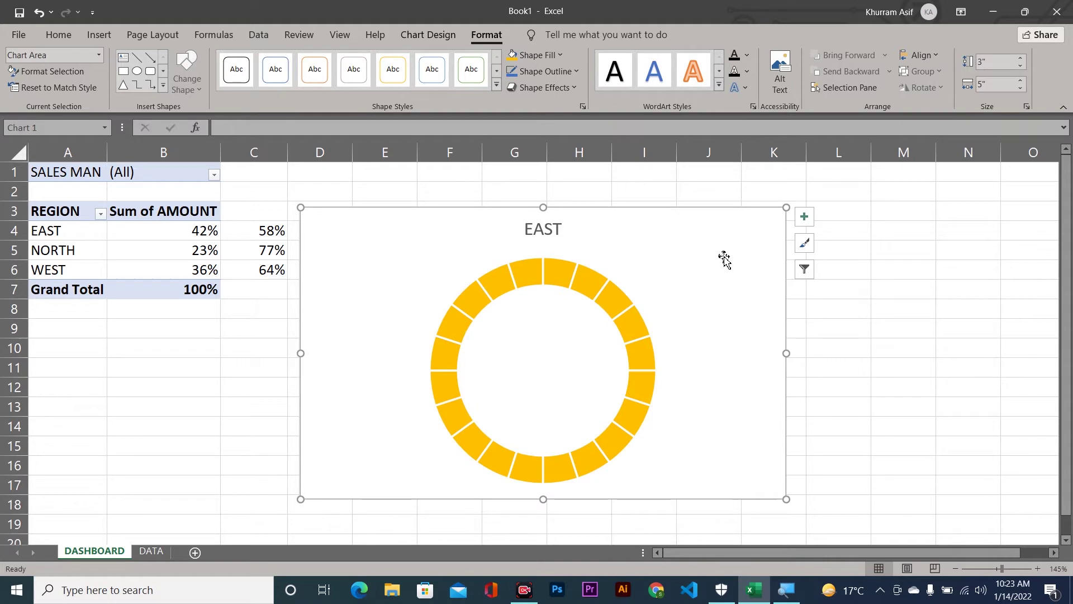
Set the chart area to No Fill and No Outline.
click(545, 61)
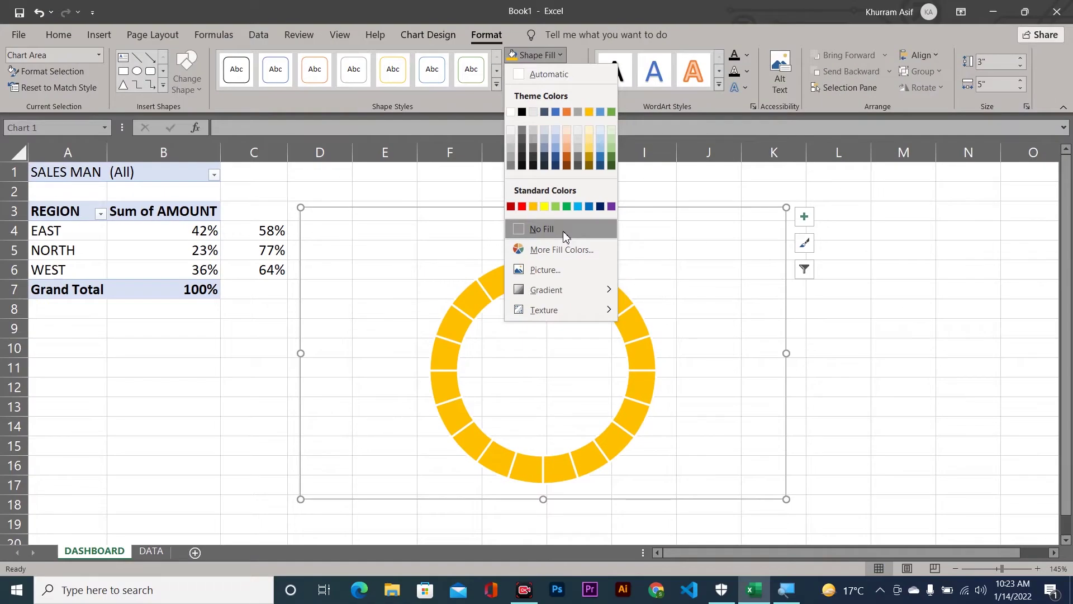
click(564, 234)
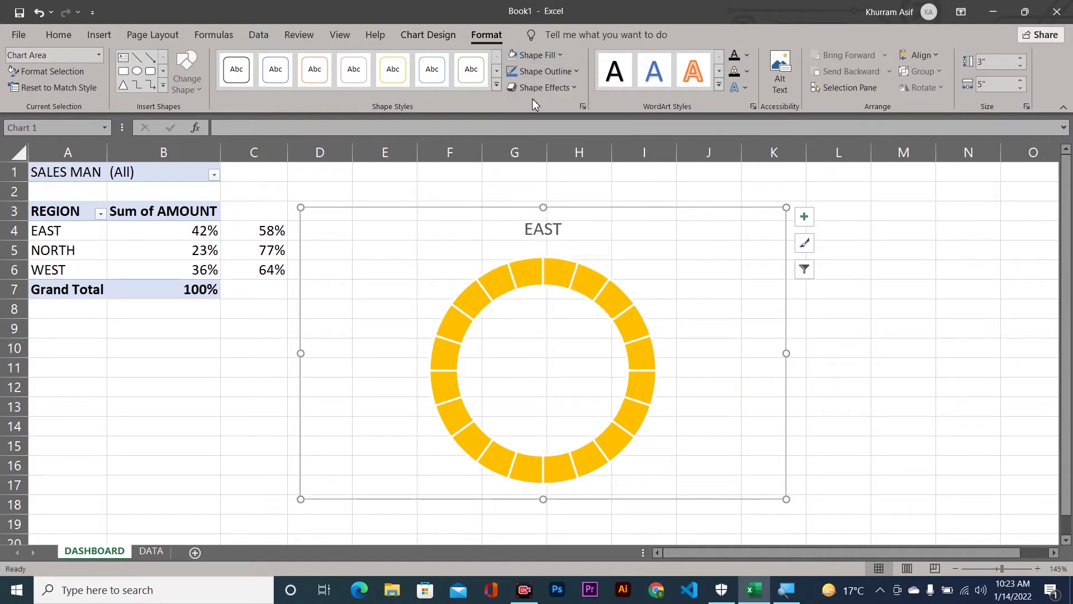
click(555, 72)
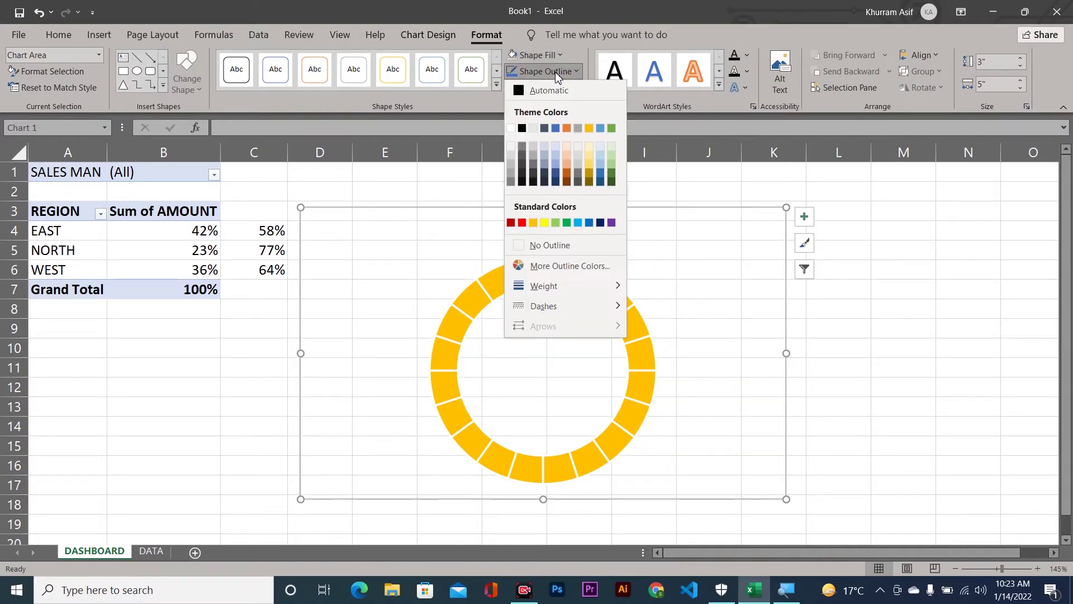
click(579, 248)
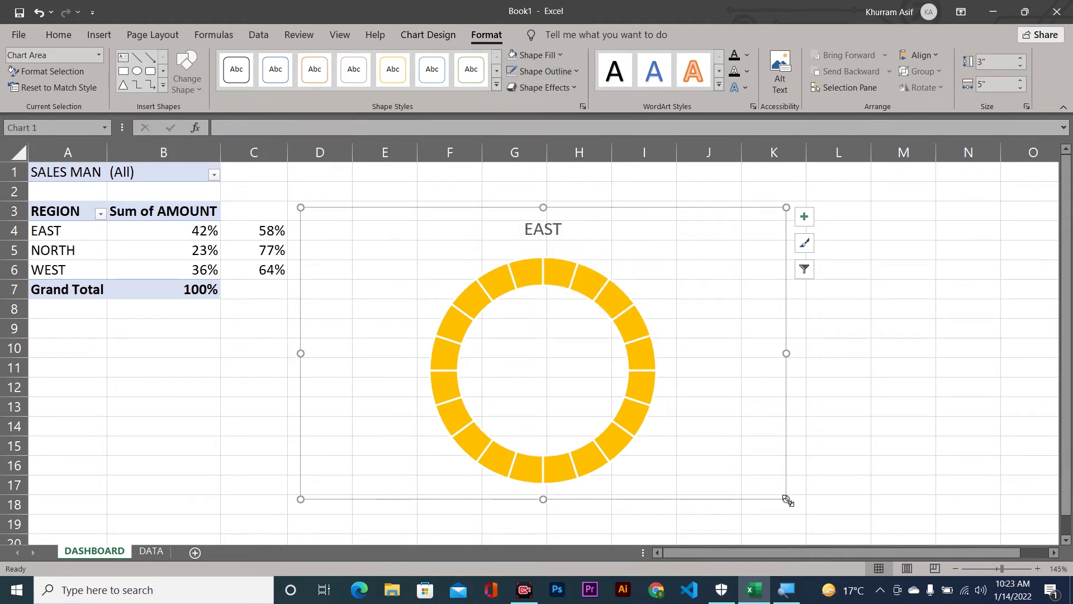
Shrink the chart to 2.24" by 4.08" and place it below the pivot table, rows 8–19.
drag(786, 499, 697, 424)
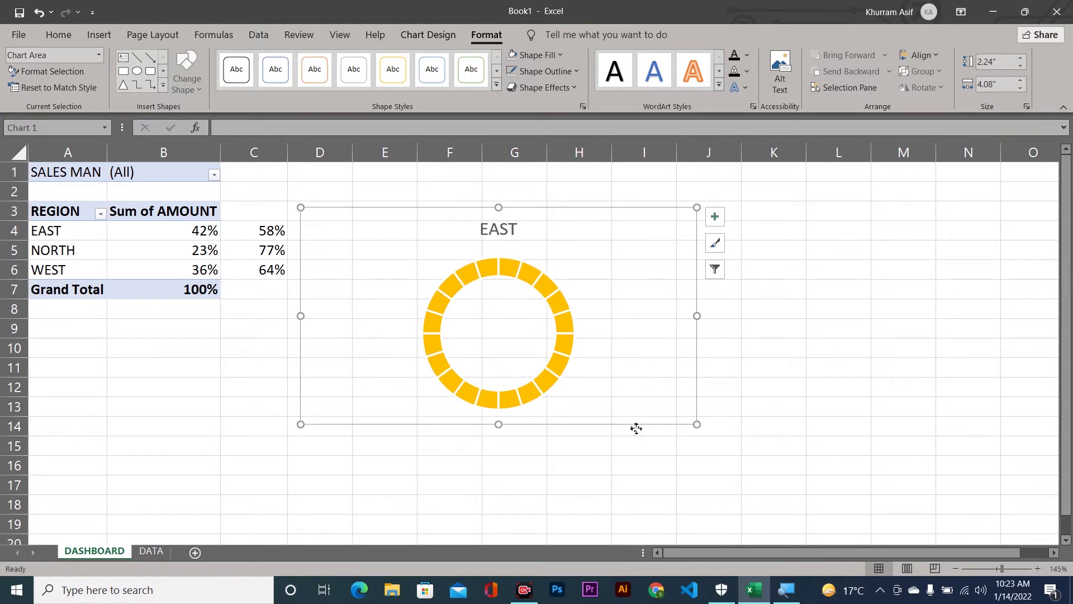
drag(636, 428, 286, 529)
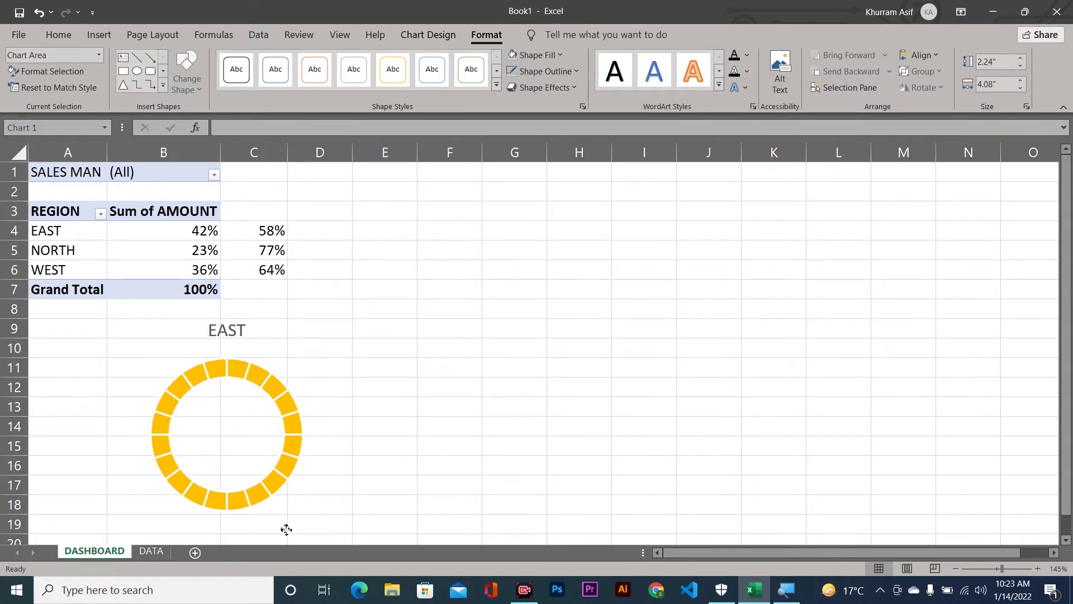
drag(286, 529, 286, 530)
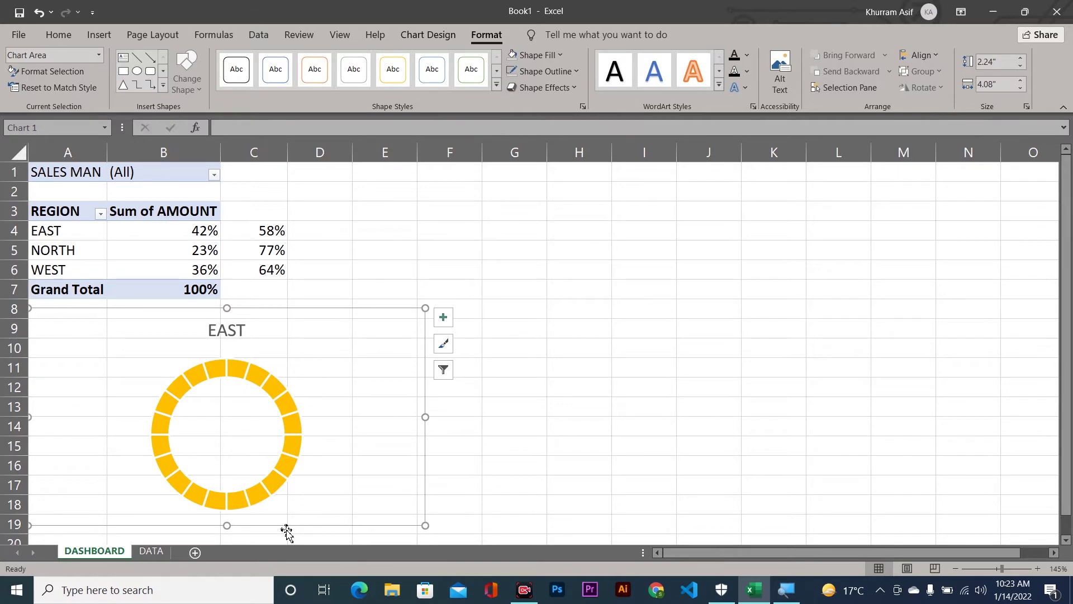
drag(286, 530, 319, 526)
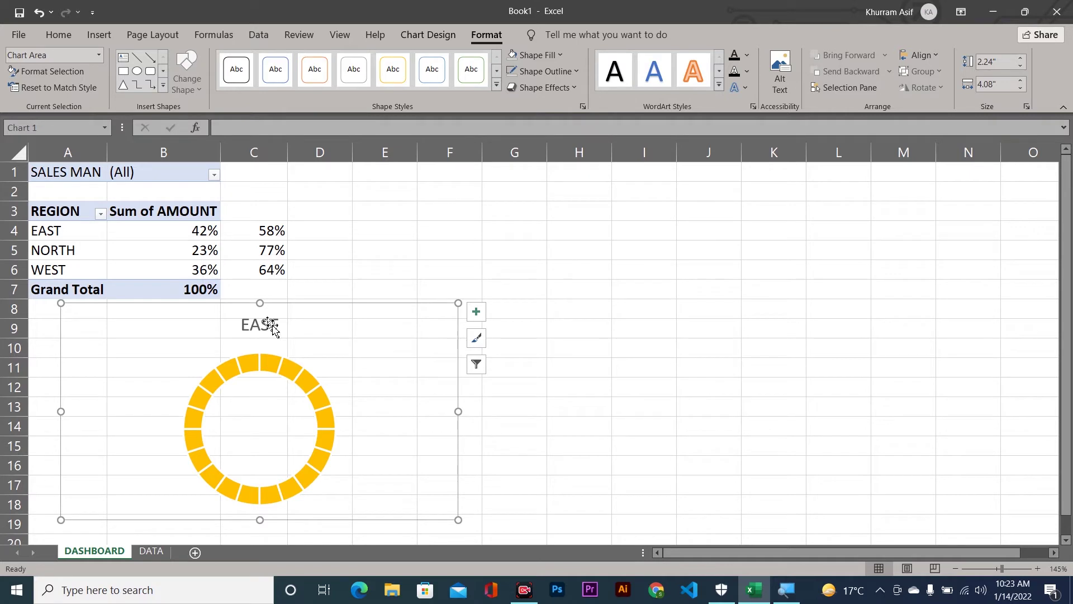
click(285, 370)
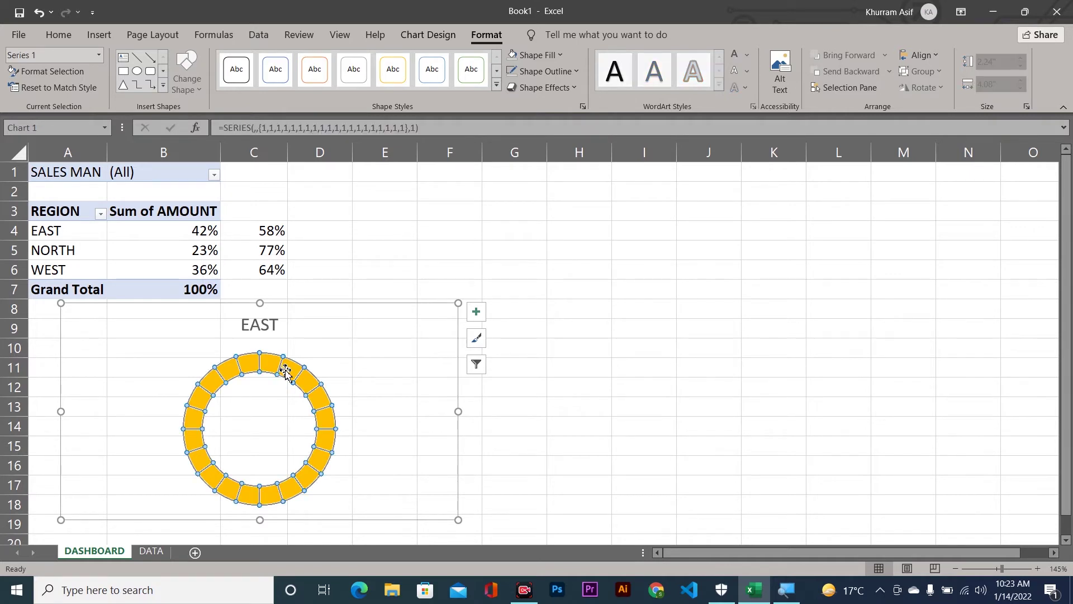
Add an EAST series named from A4 with values B4:C4 (42% and 58%).
right_click(285, 370)
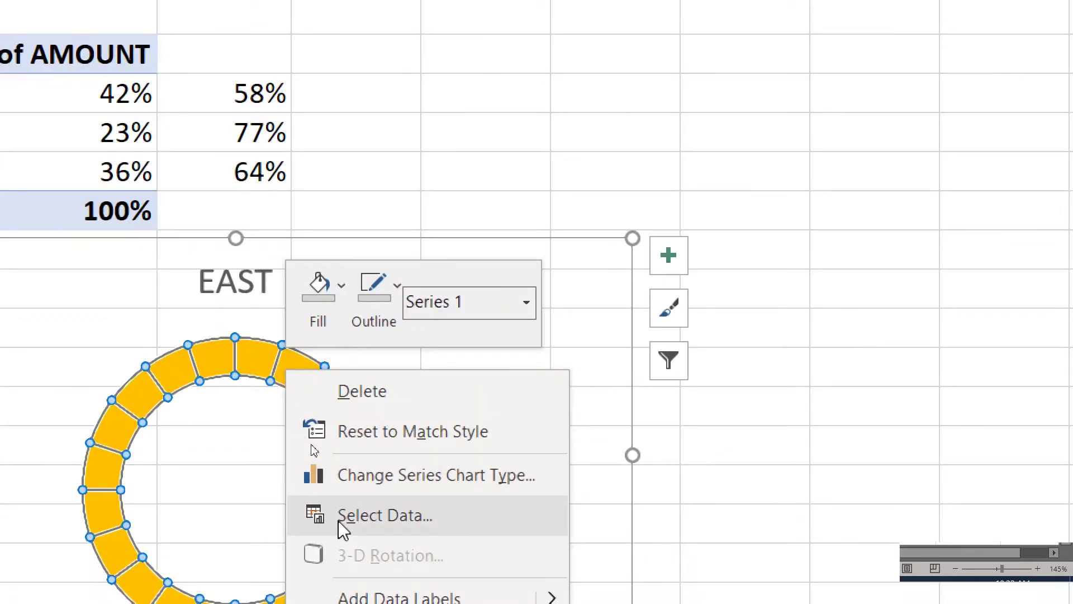
click(337, 521)
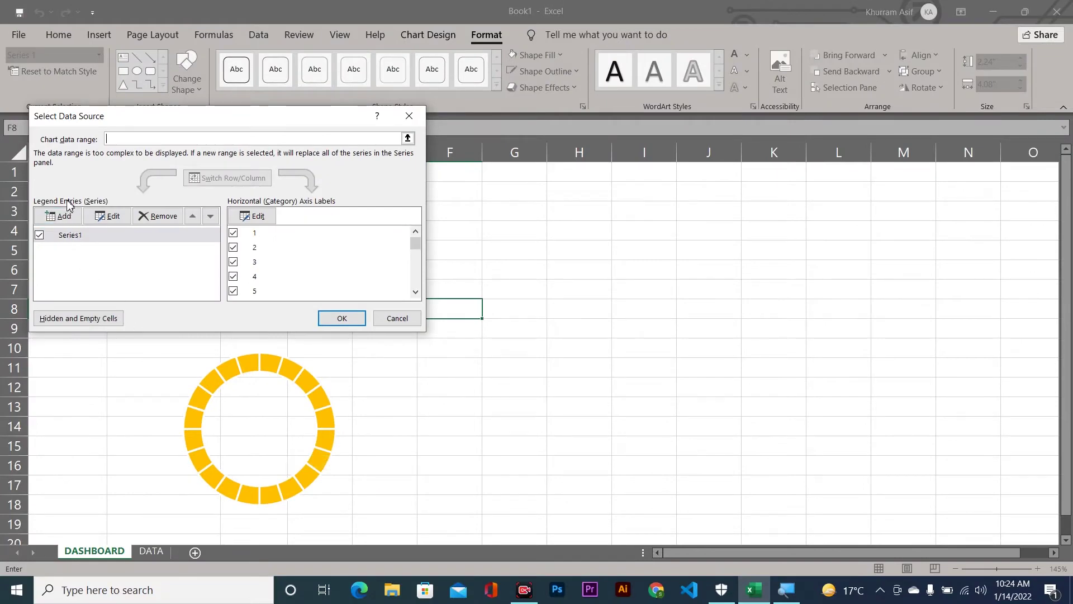
click(61, 215)
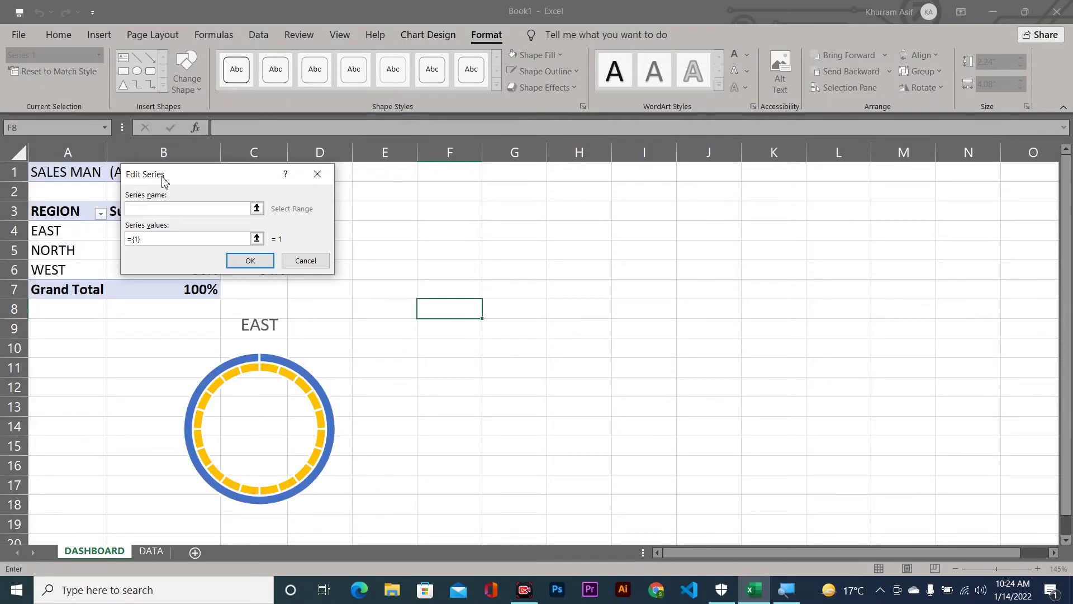
drag(174, 175, 383, 182)
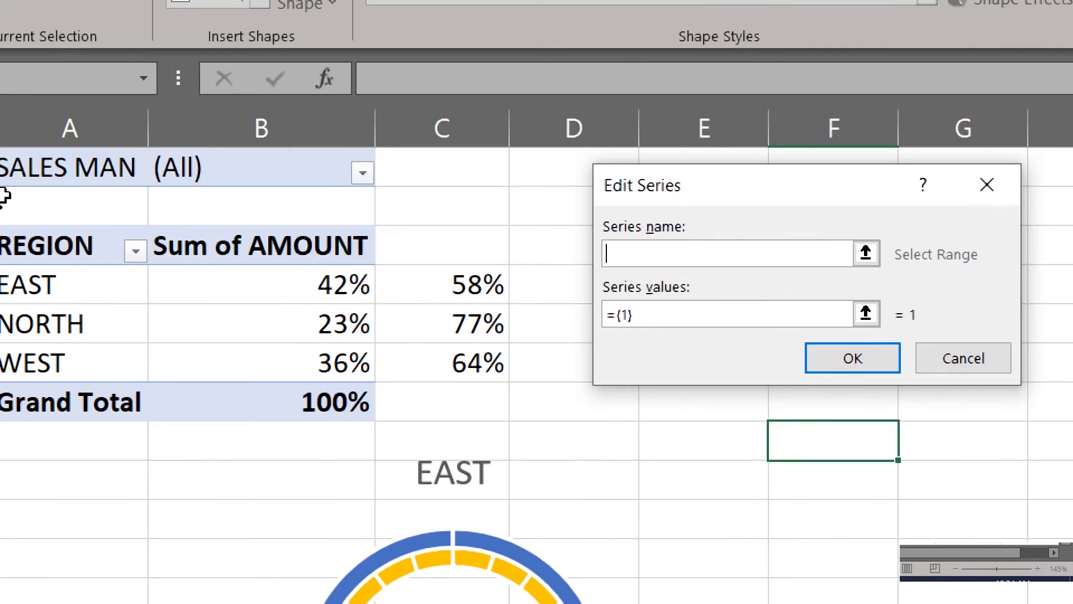
click(140, 283)
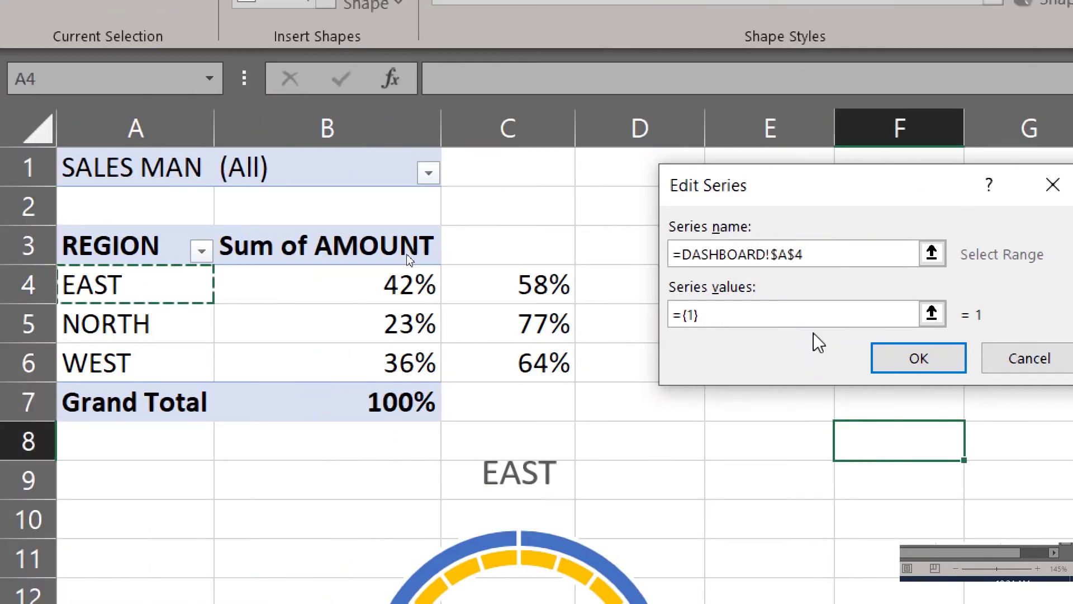
click(799, 316)
key(BackSpace)
key(BackSpace)
key(BackSpace)
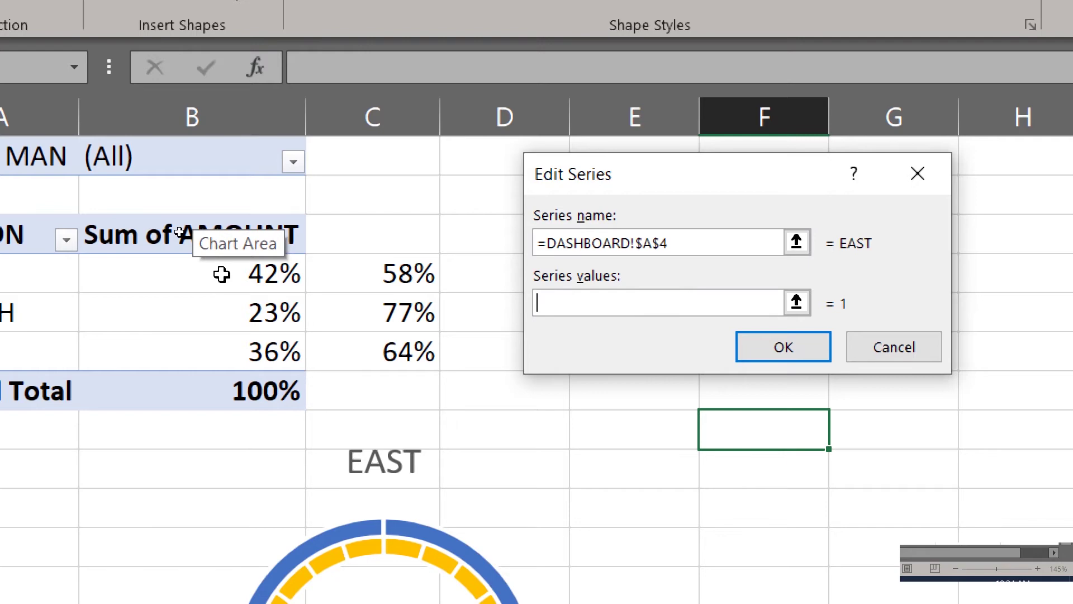
drag(221, 274, 355, 285)
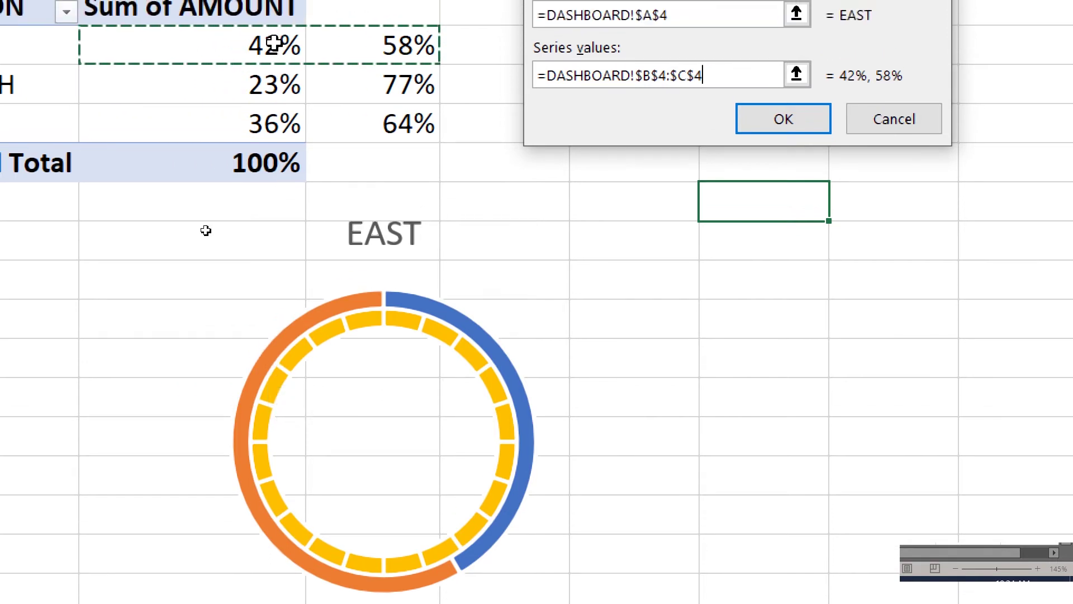
click(788, 127)
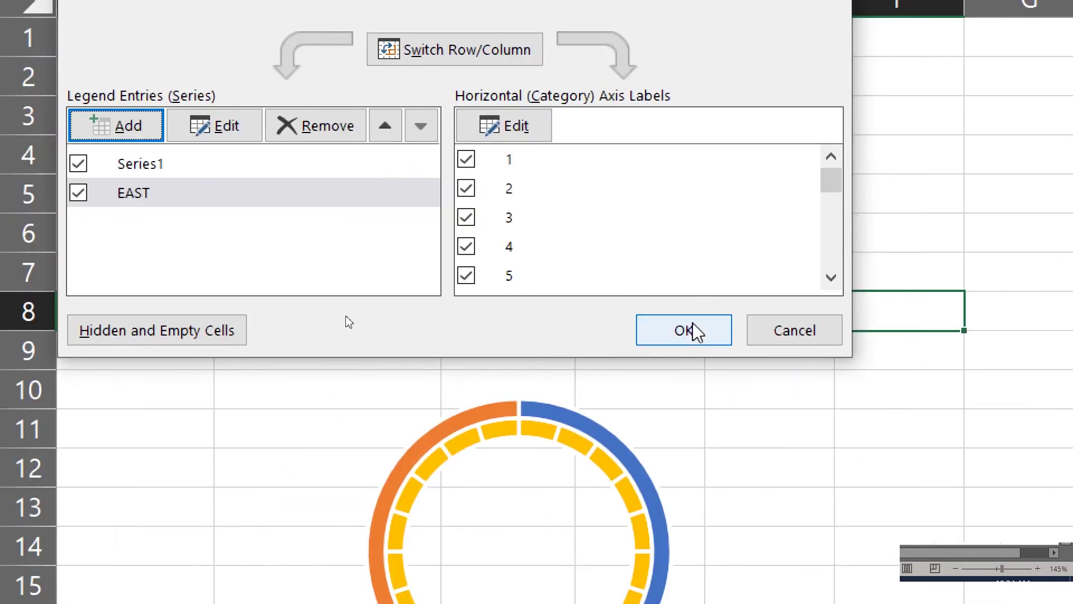
click(692, 331)
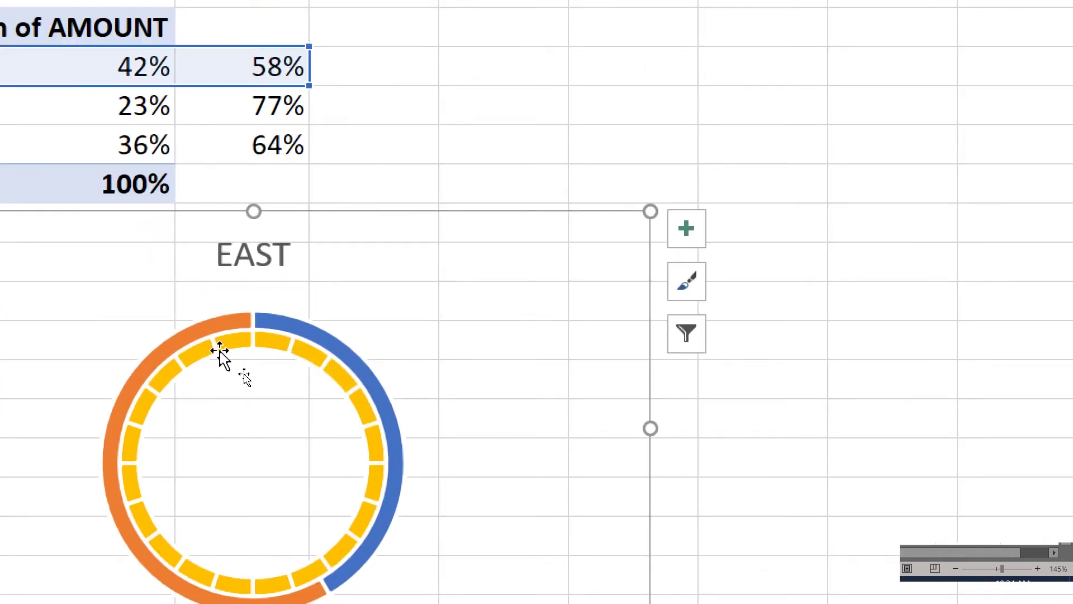
mouse_move(323, 351)
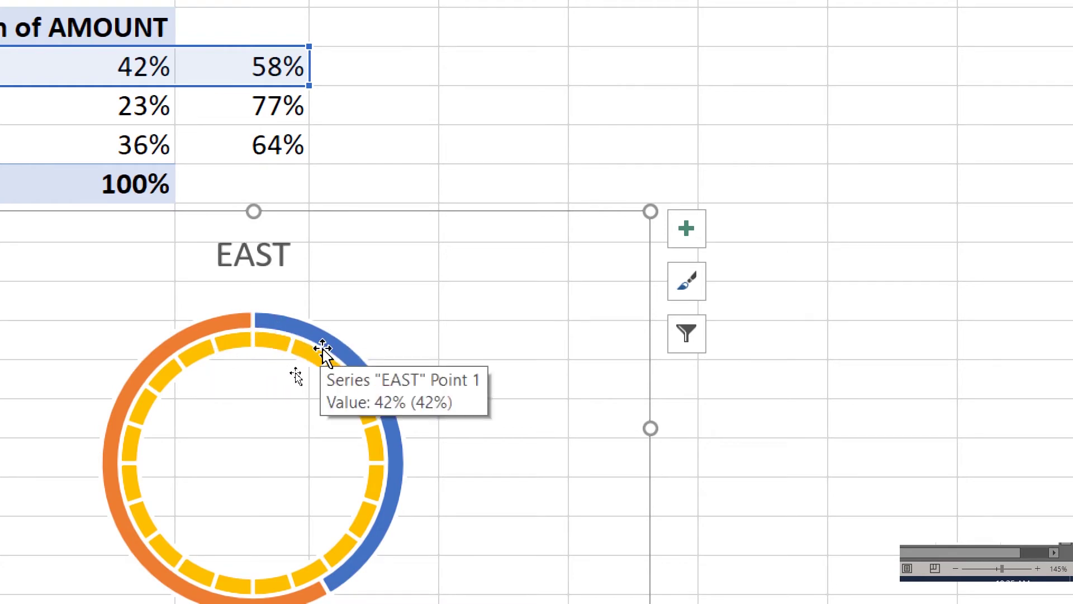
Plot the EAST series on the secondary axis to form a single blue-and-orange ring.
click(323, 350)
right_click(323, 349)
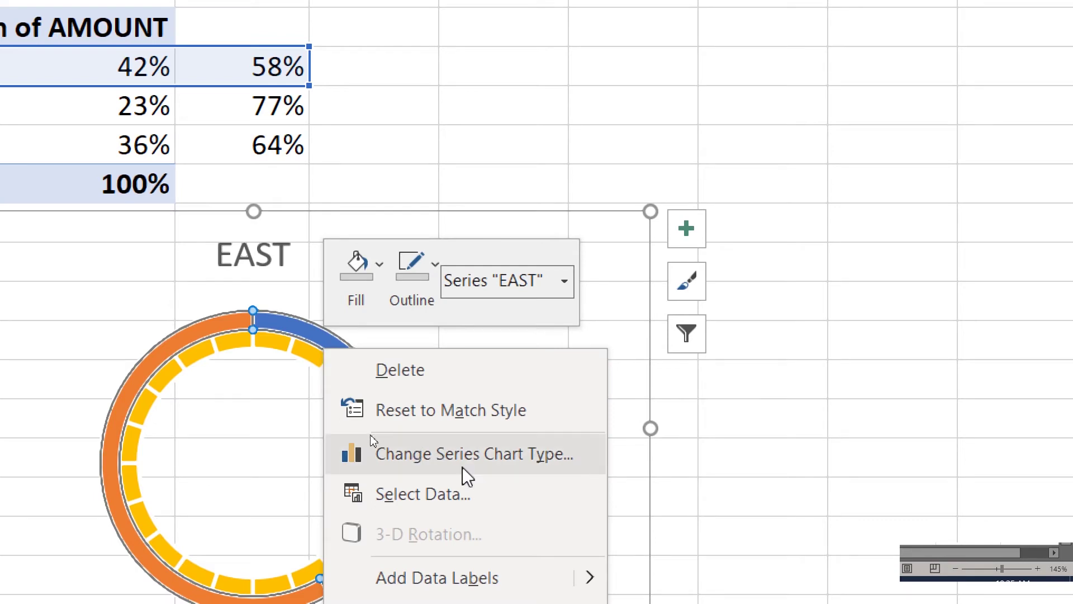
click(507, 462)
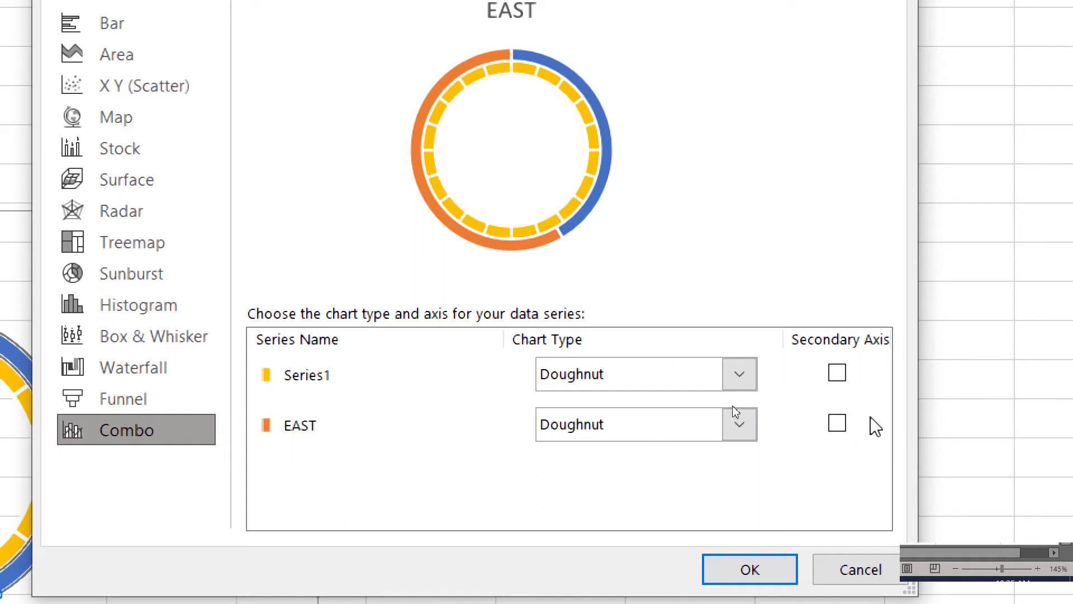
click(837, 424)
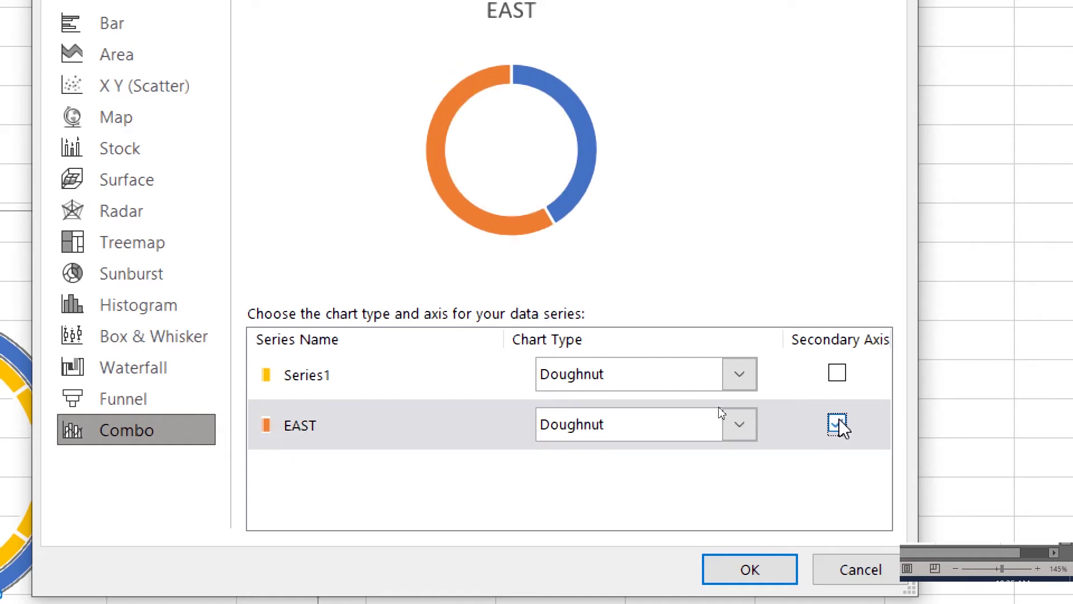
click(749, 567)
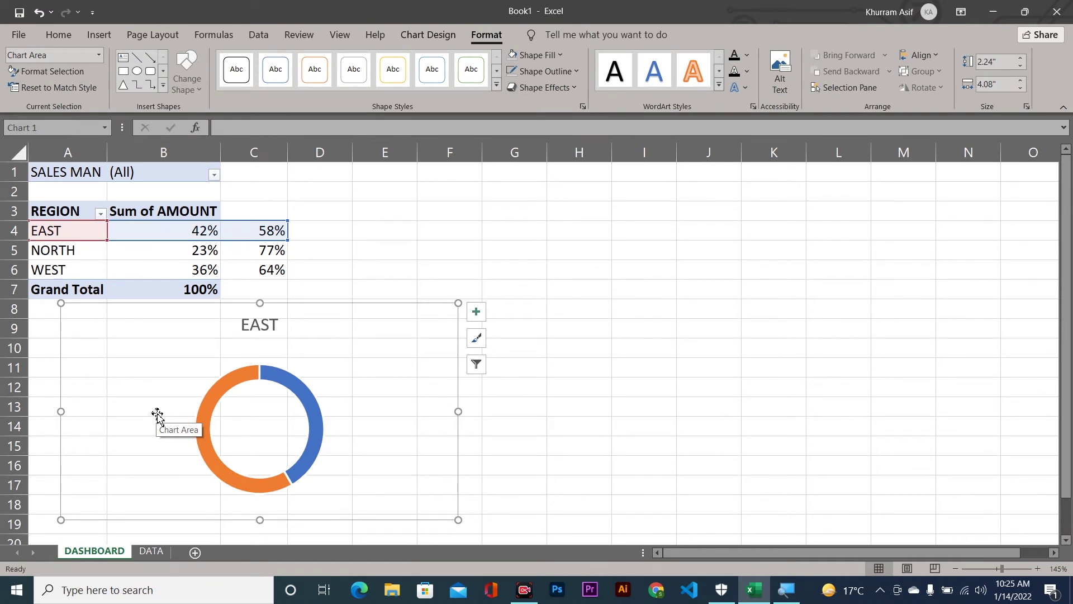
Set the EAST ring's 42% slice to No fill.
right_click(299, 394)
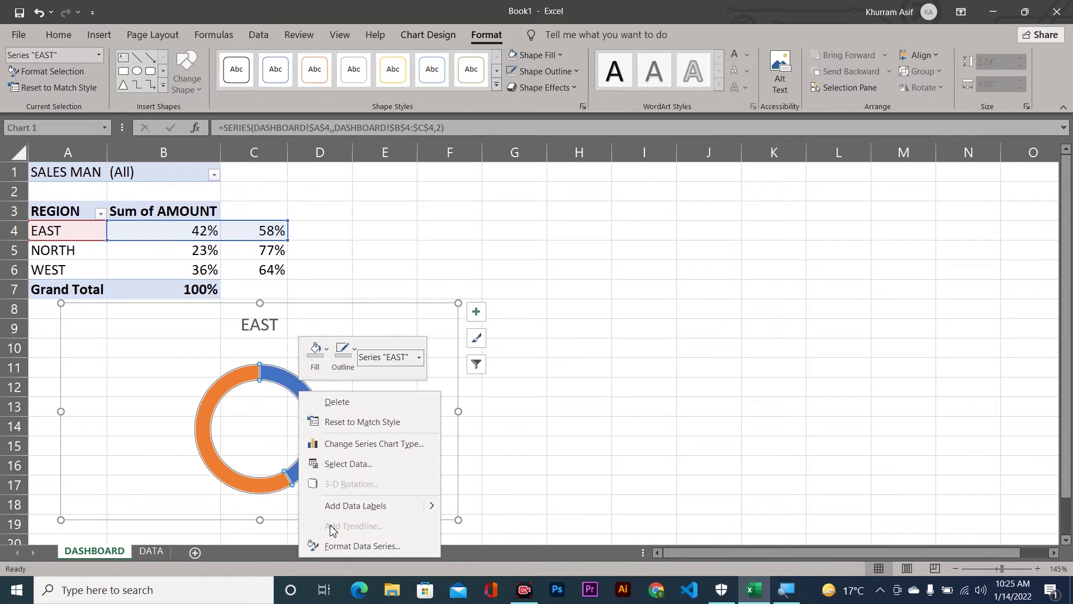
click(335, 545)
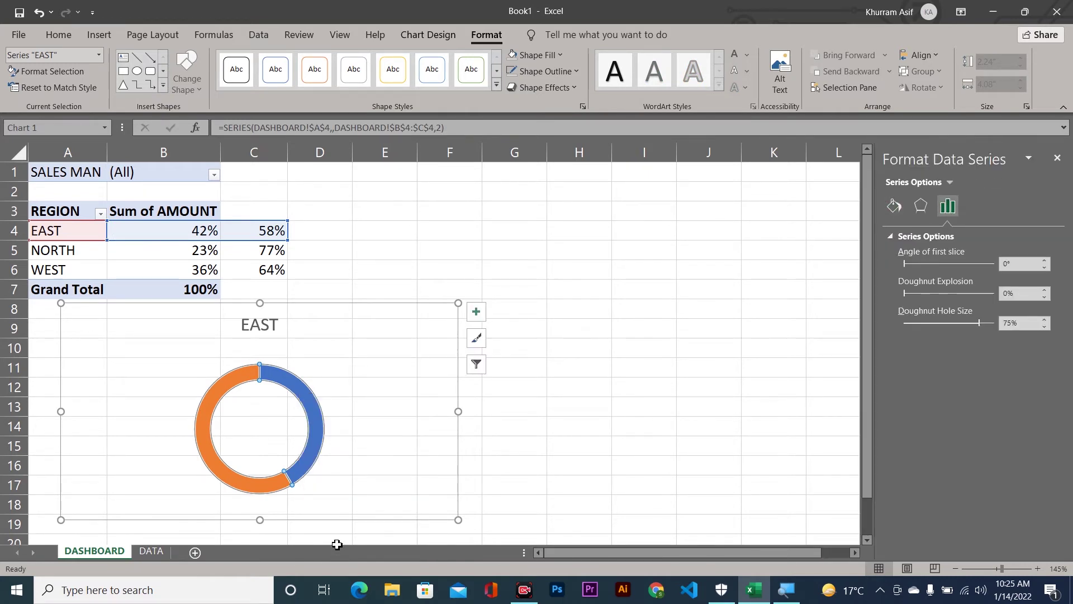
click(312, 409)
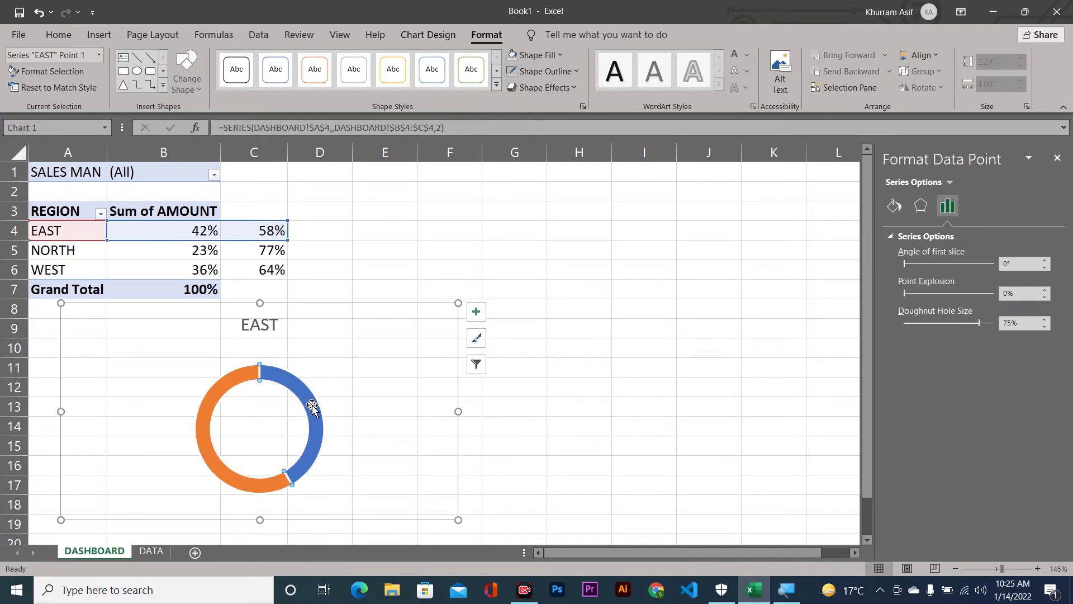
click(890, 211)
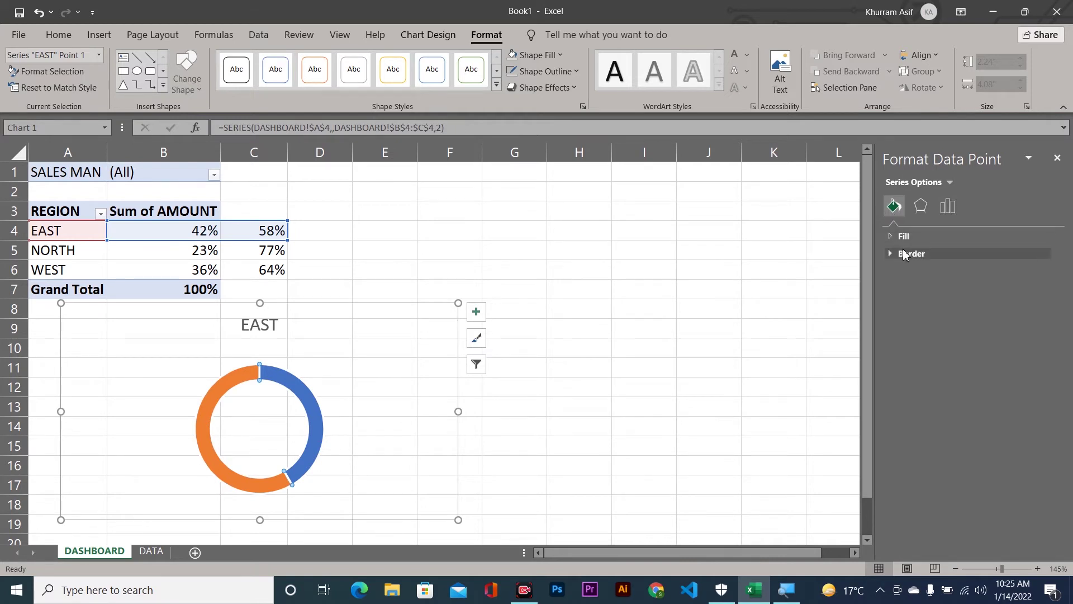
click(902, 237)
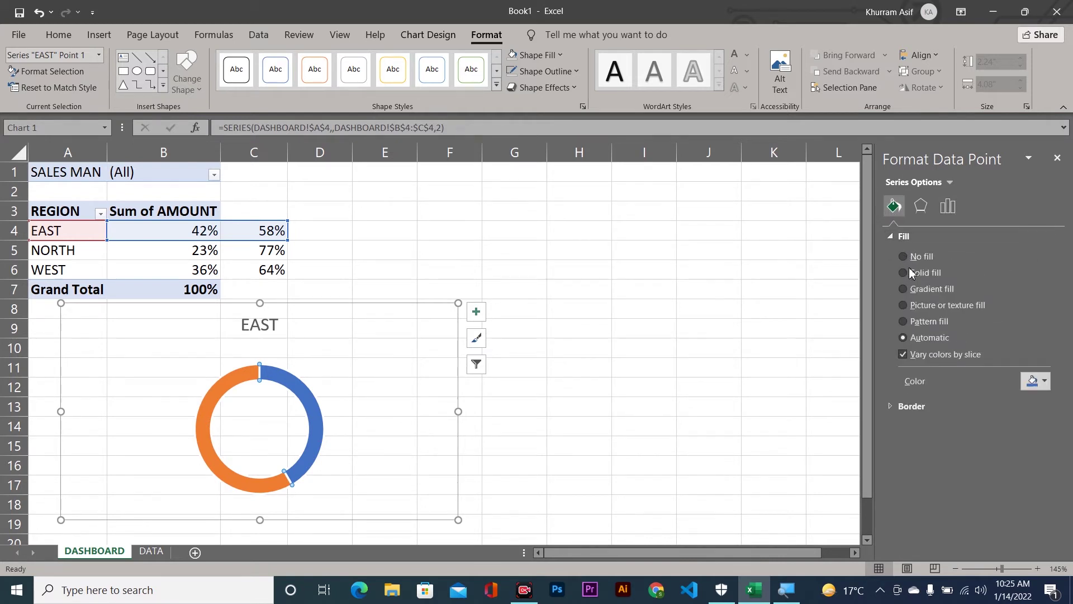
click(910, 261)
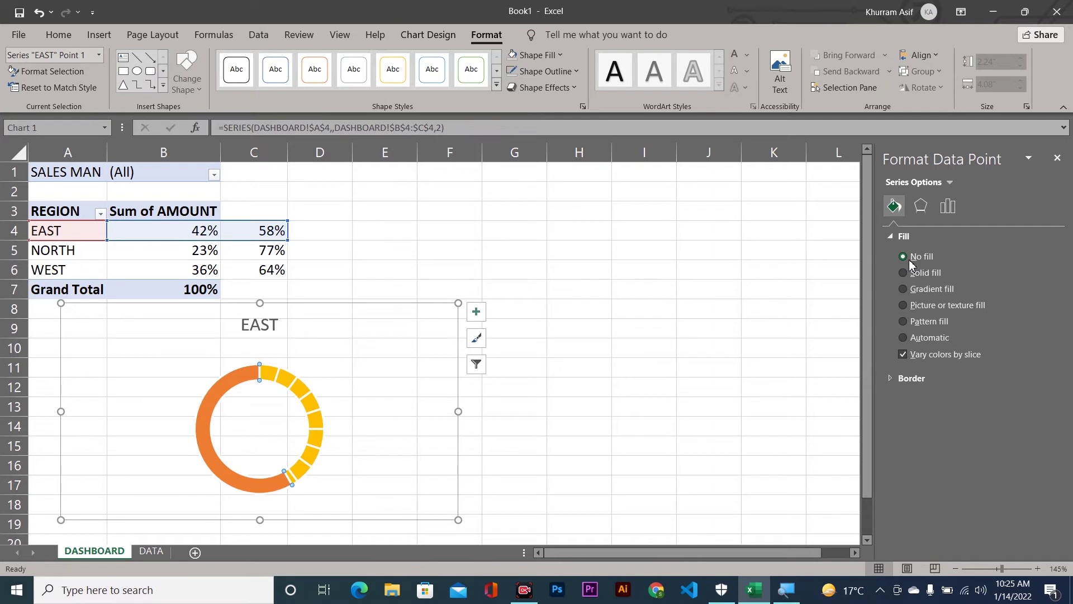
Give the other EAST slice a solid white fill at 30% transparency.
click(227, 382)
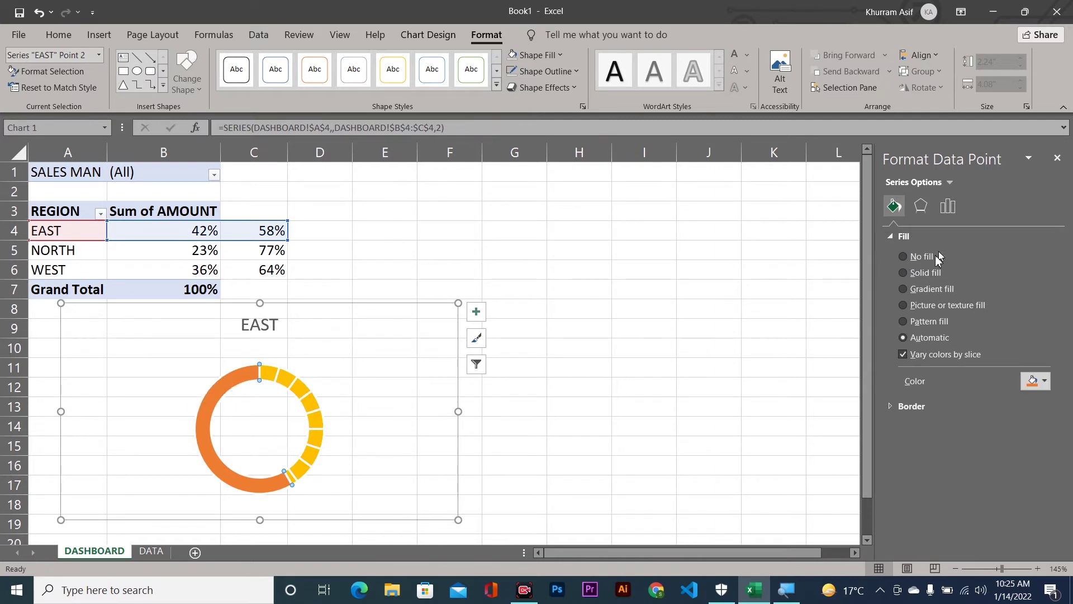
click(922, 272)
click(1032, 384)
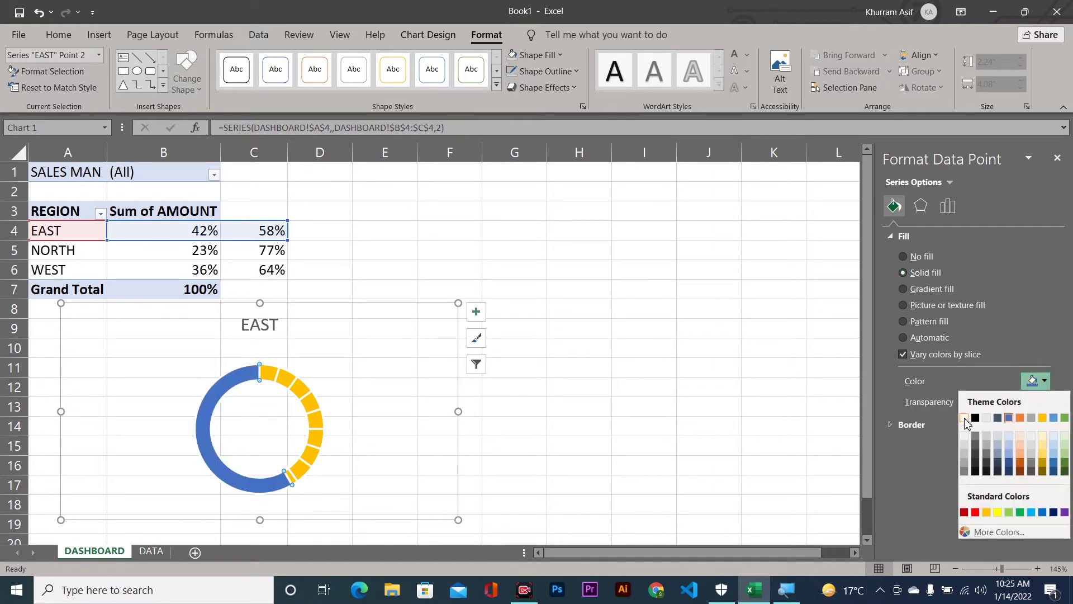
click(964, 418)
click(1045, 398)
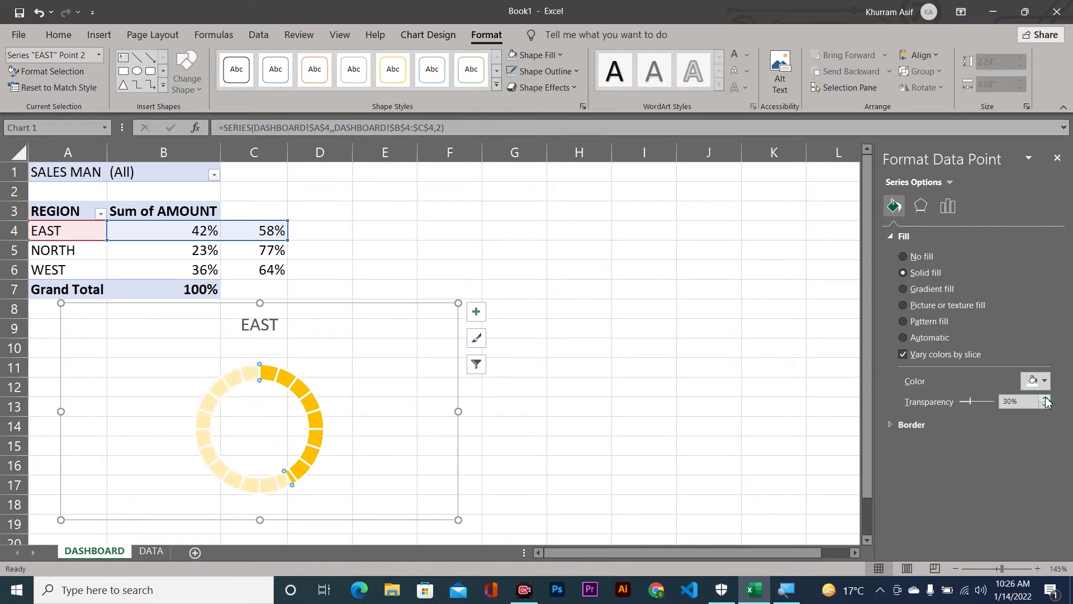
click(731, 342)
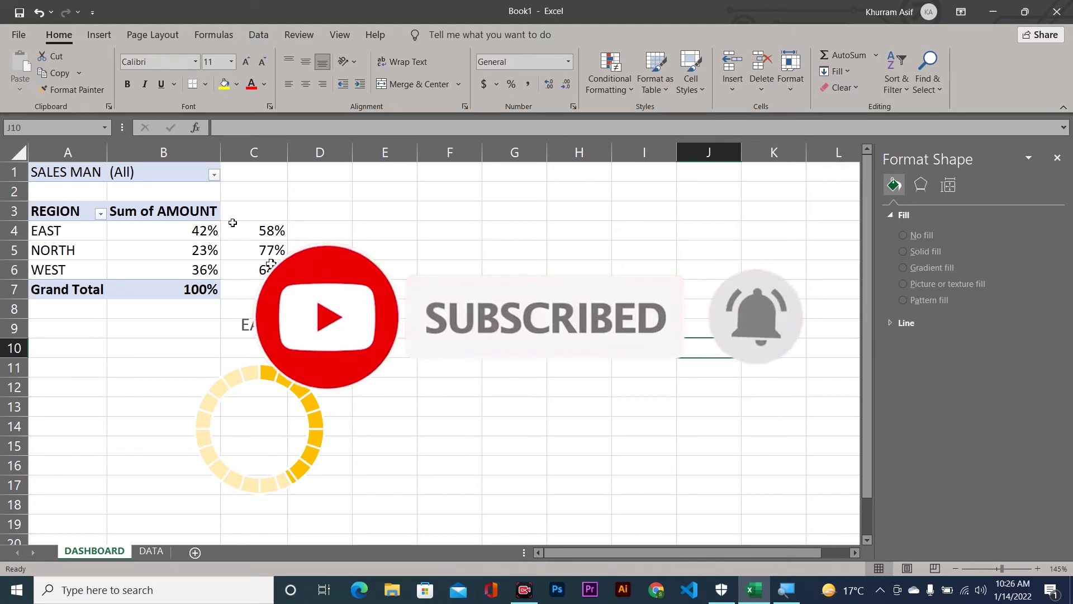
Merge C13:C16 and link it via GETPIVOTDATA to EAST's share in B4 (0.41598).
click(504, 400)
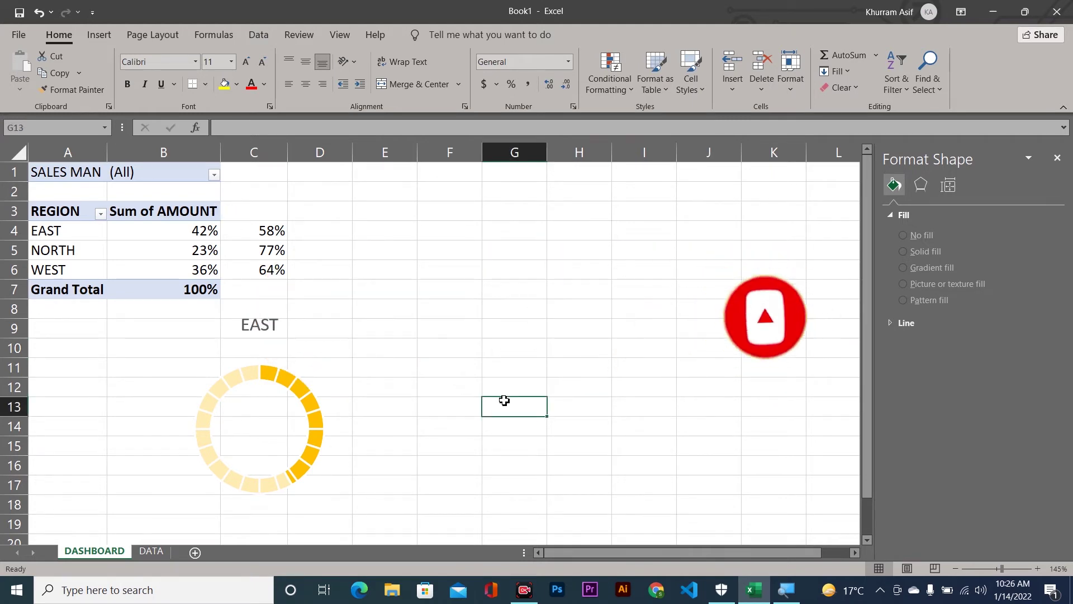
key(Left)
key(Left)
key(Left)
key(Left)
key(Left)
key(Right)
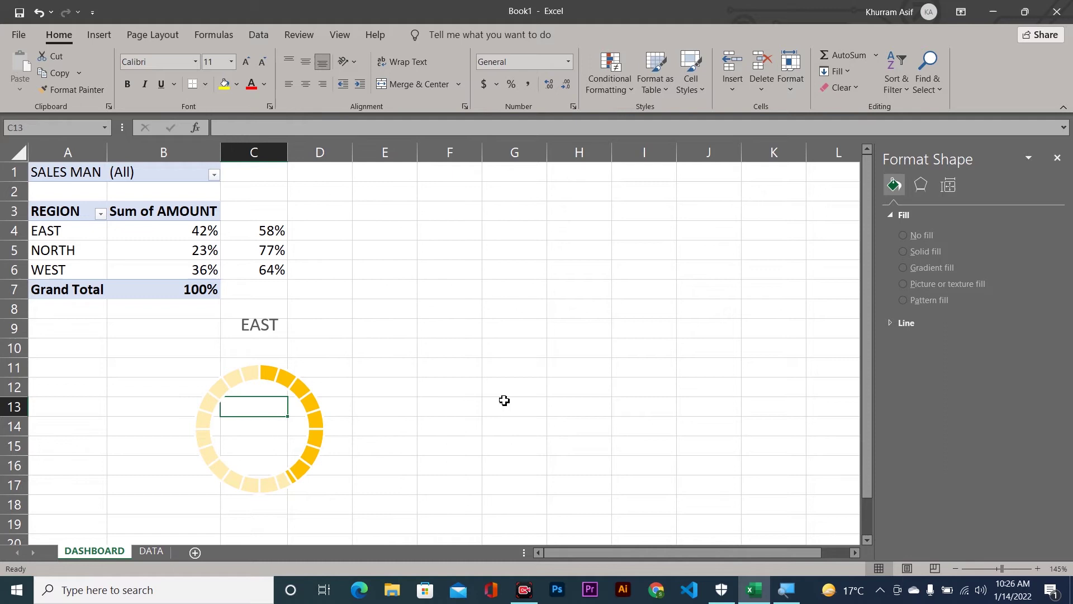
key(shift+Down)
key(shift+Down)
key(shift+Down)
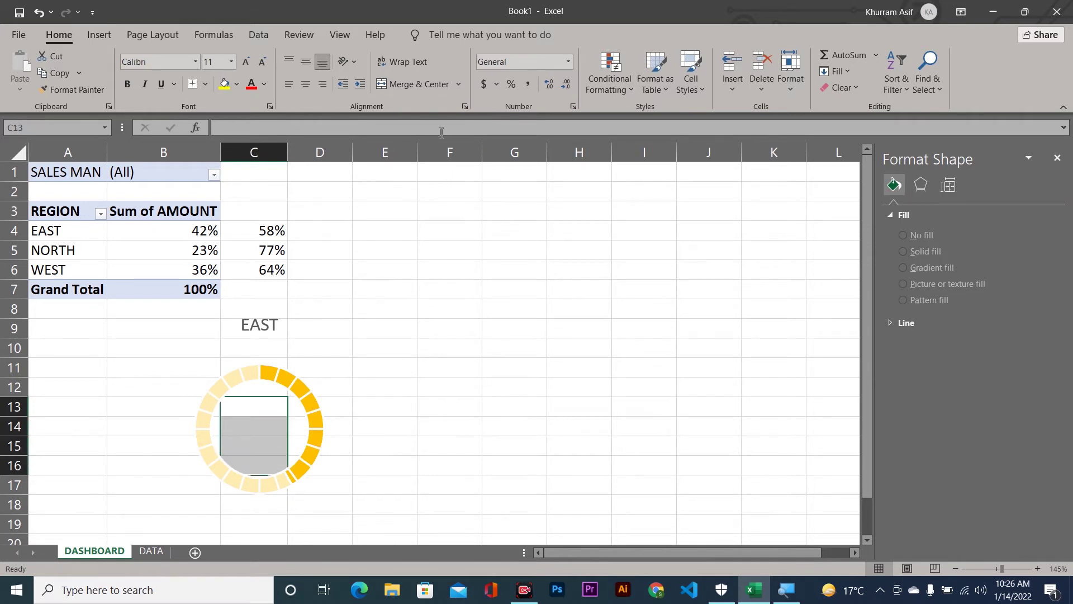
click(423, 85)
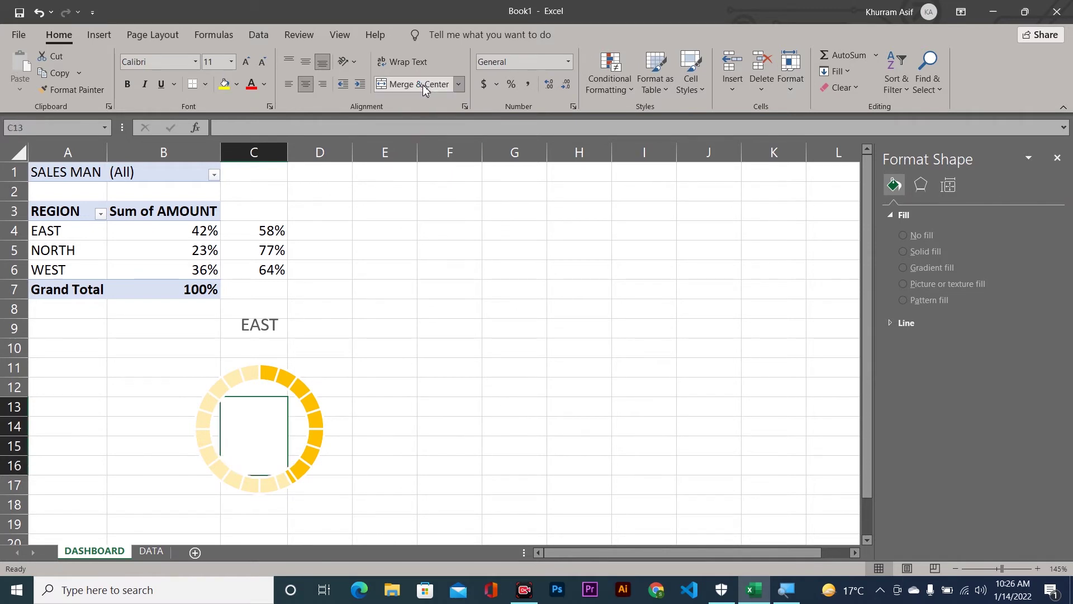
text(=)
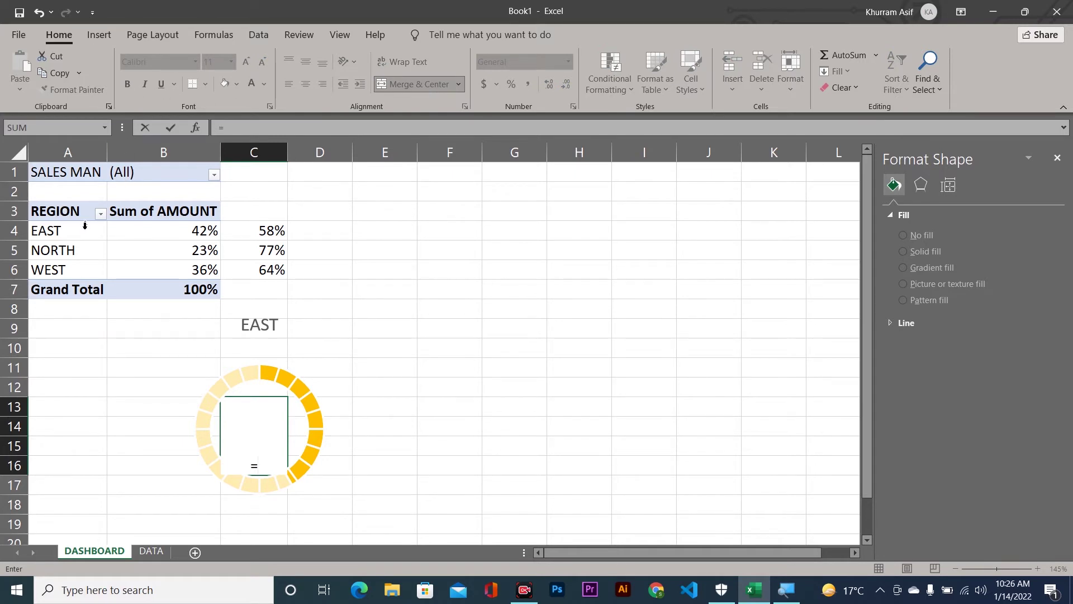
click(169, 228)
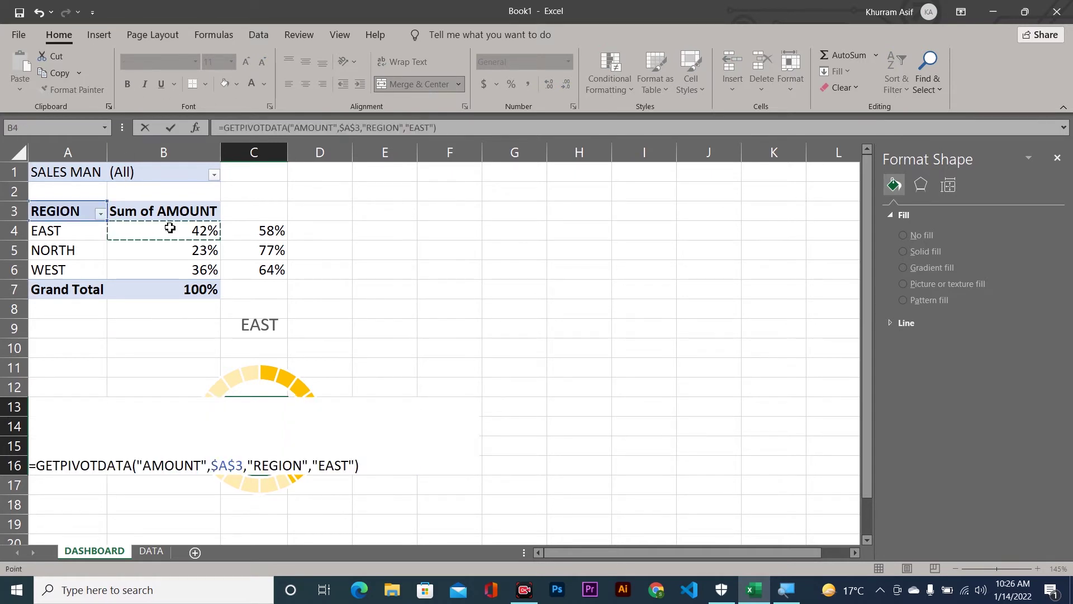
key(ctrl+Return)
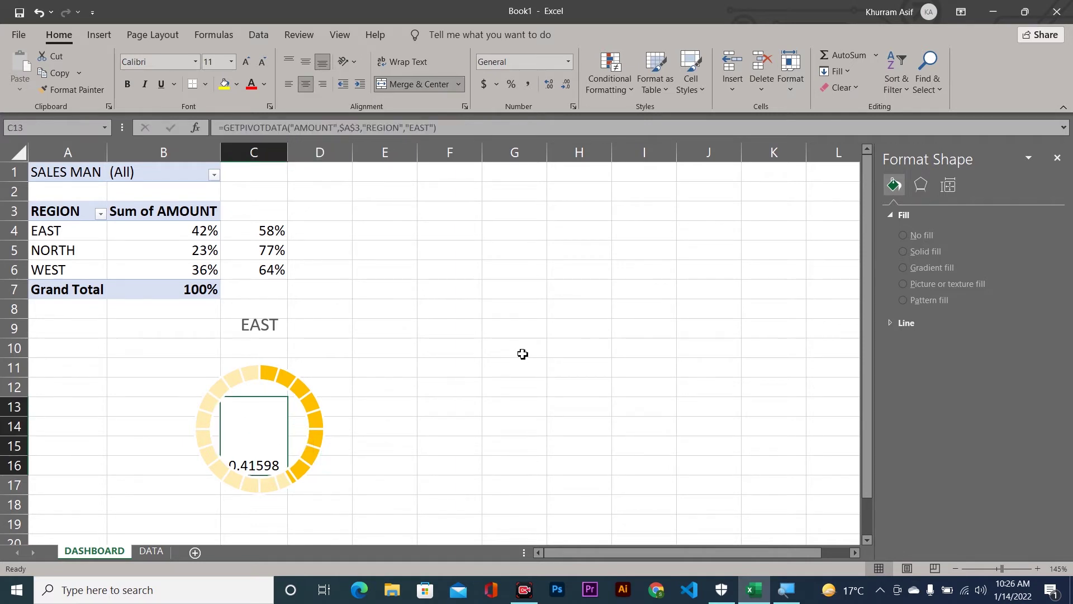
Format the EAST centre label as a middle-aligned 16-point gold percentage.
click(511, 84)
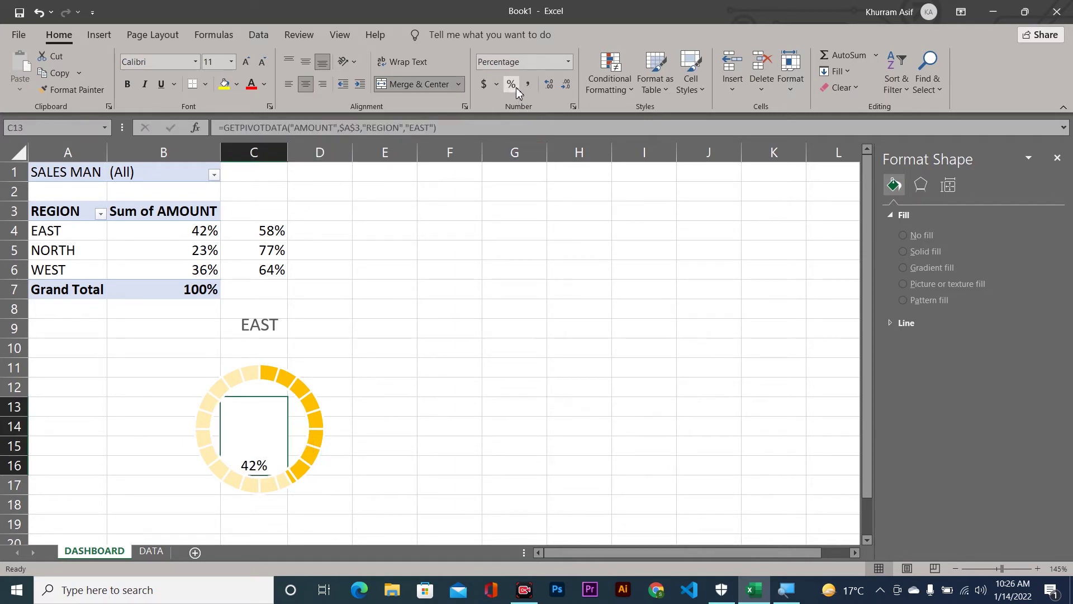
click(305, 60)
click(246, 63)
click(246, 65)
click(246, 63)
click(264, 84)
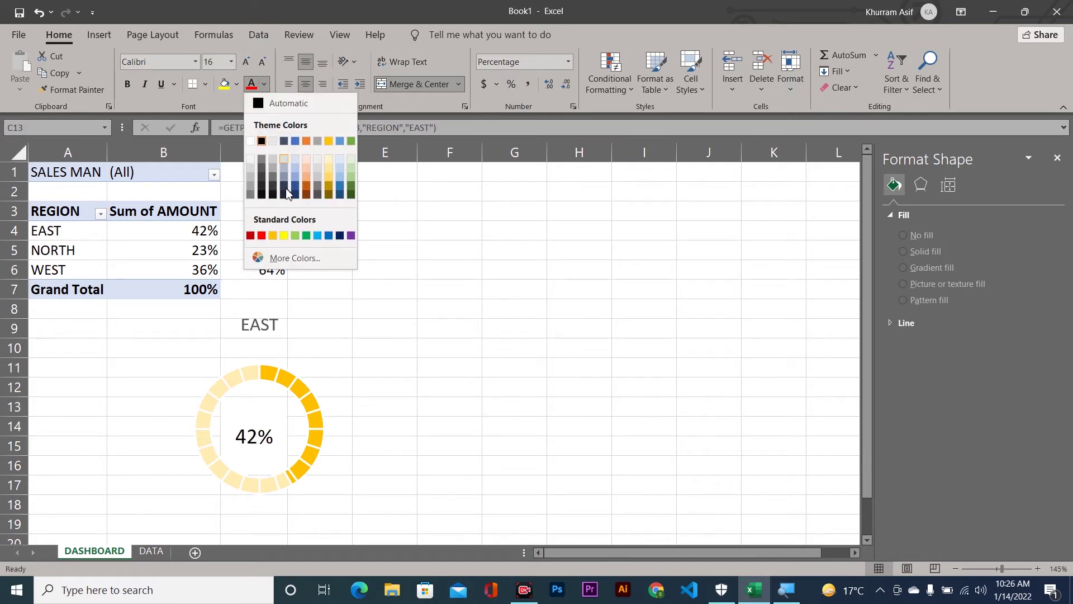
click(273, 235)
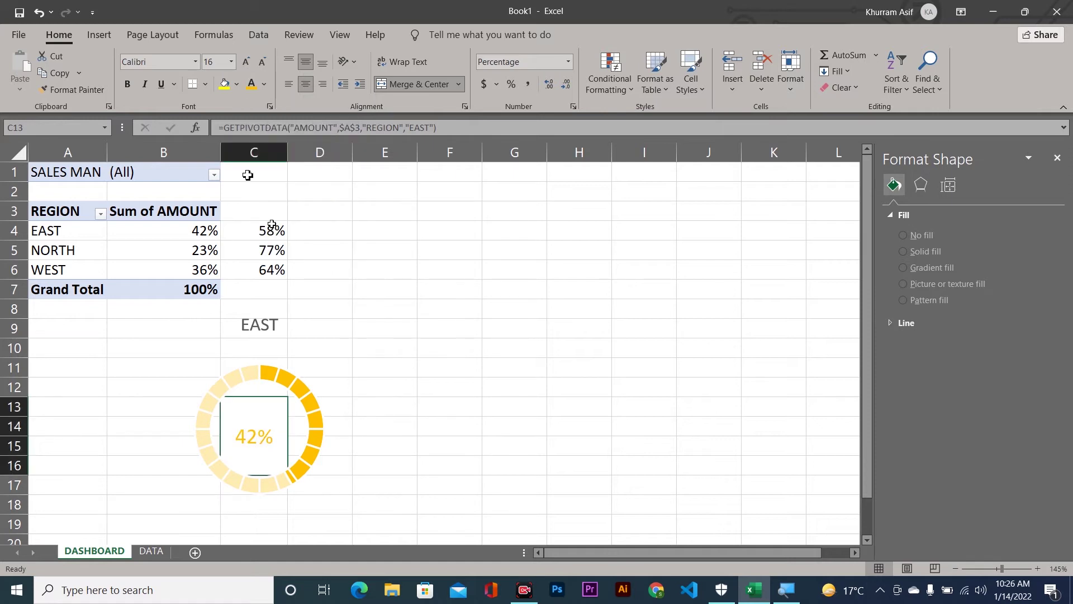
Change the 42% label's font to Bauhaus 93.
click(184, 58)
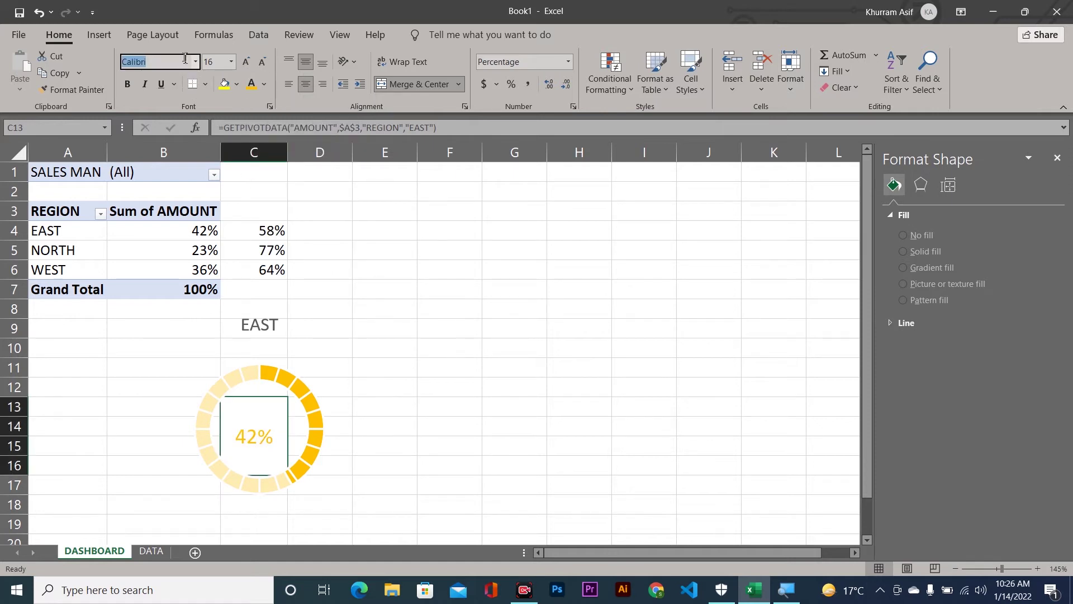
text(Lovelo Black)
key(Return)
click(185, 58)
key(Down)
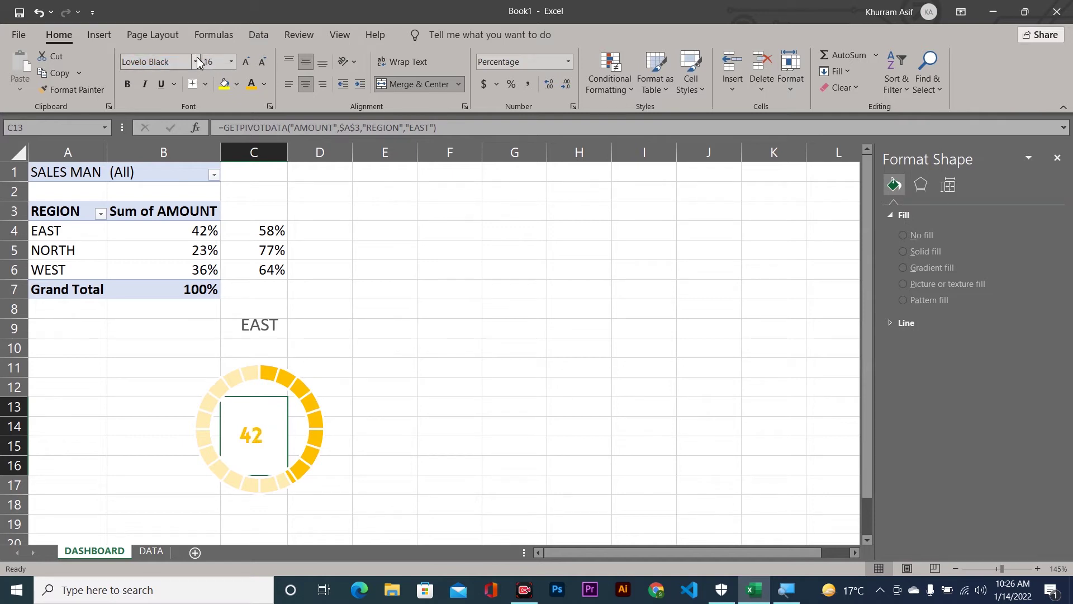
click(196, 62)
click(322, 459)
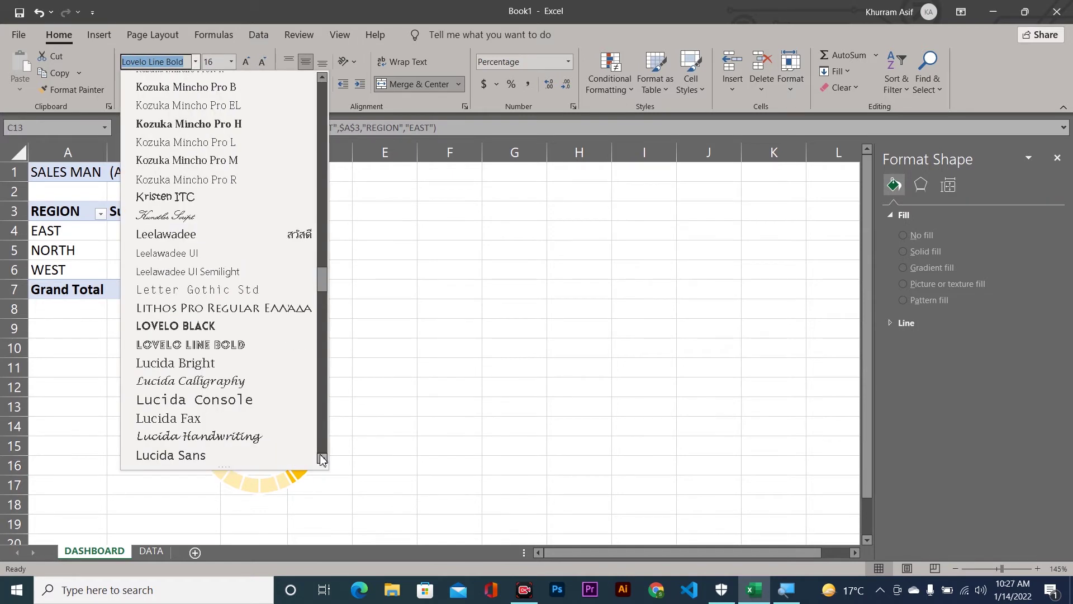
drag(322, 459, 321, 459)
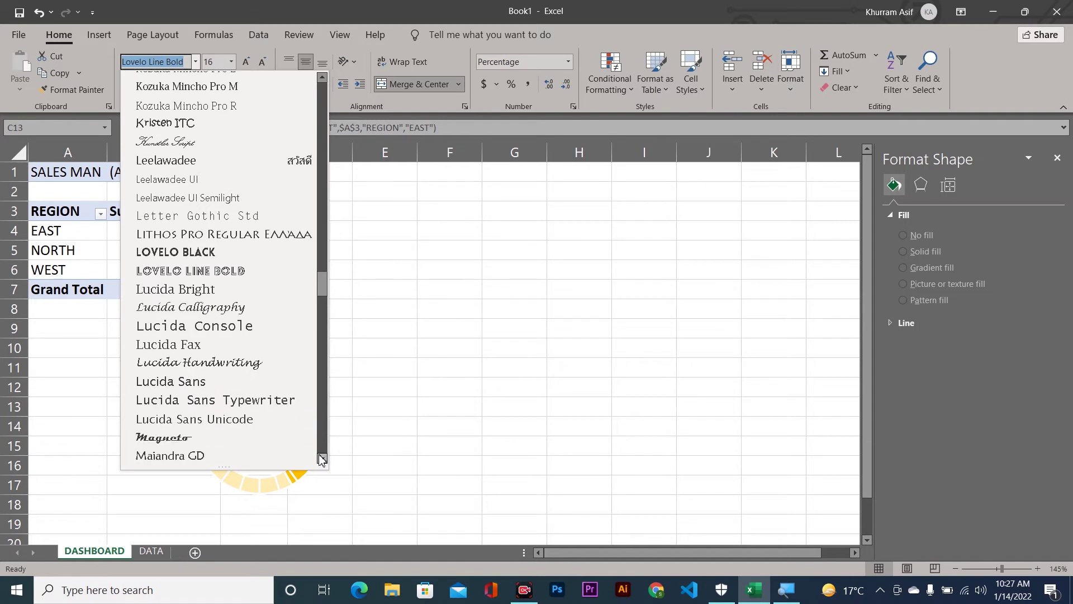
drag(321, 459, 321, 460)
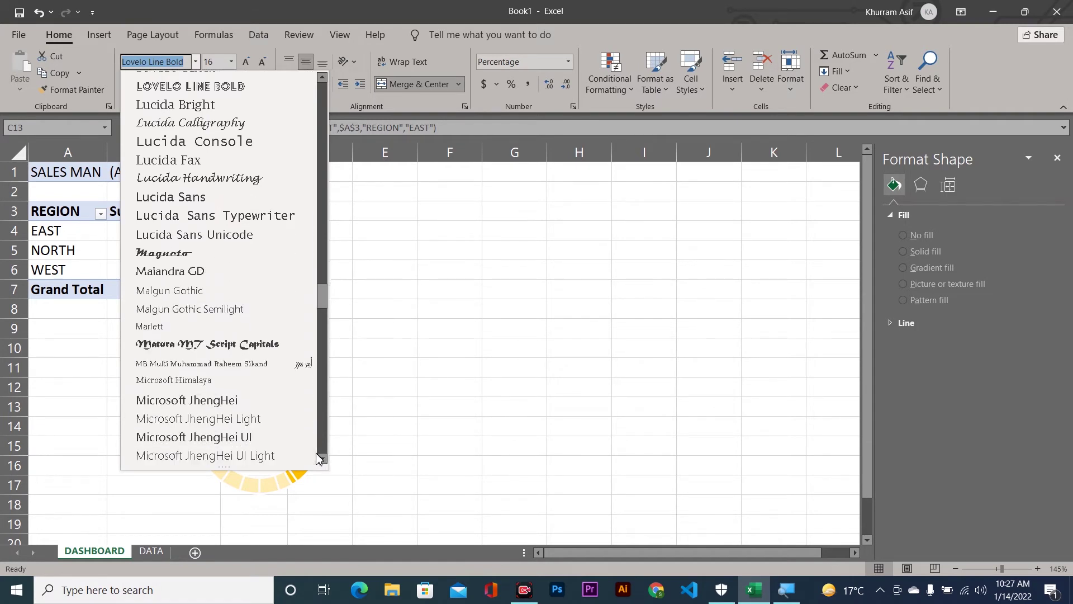
drag(320, 293, 332, 144)
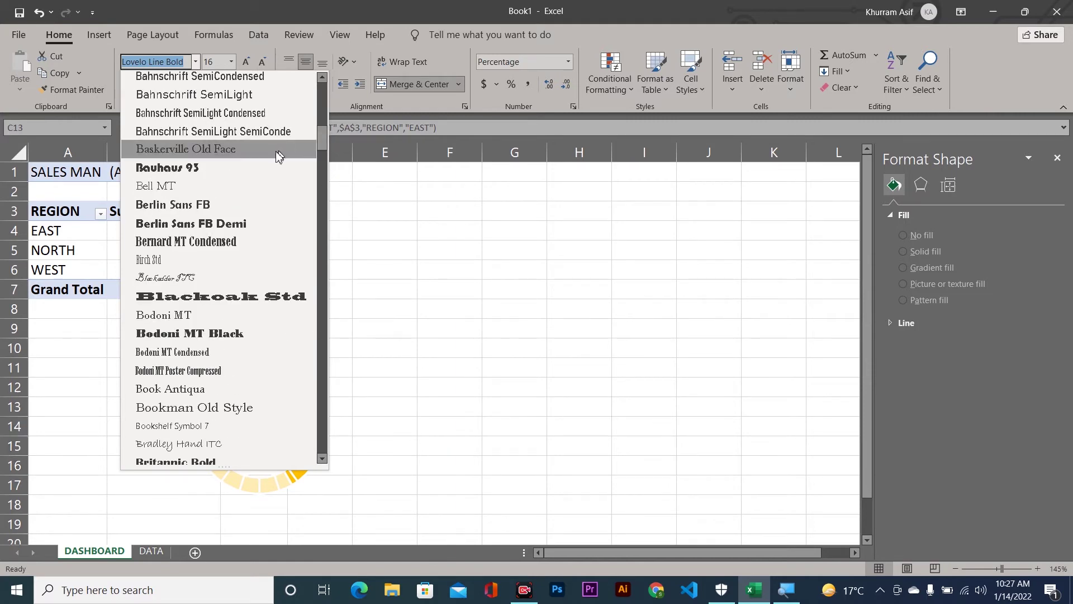
click(254, 167)
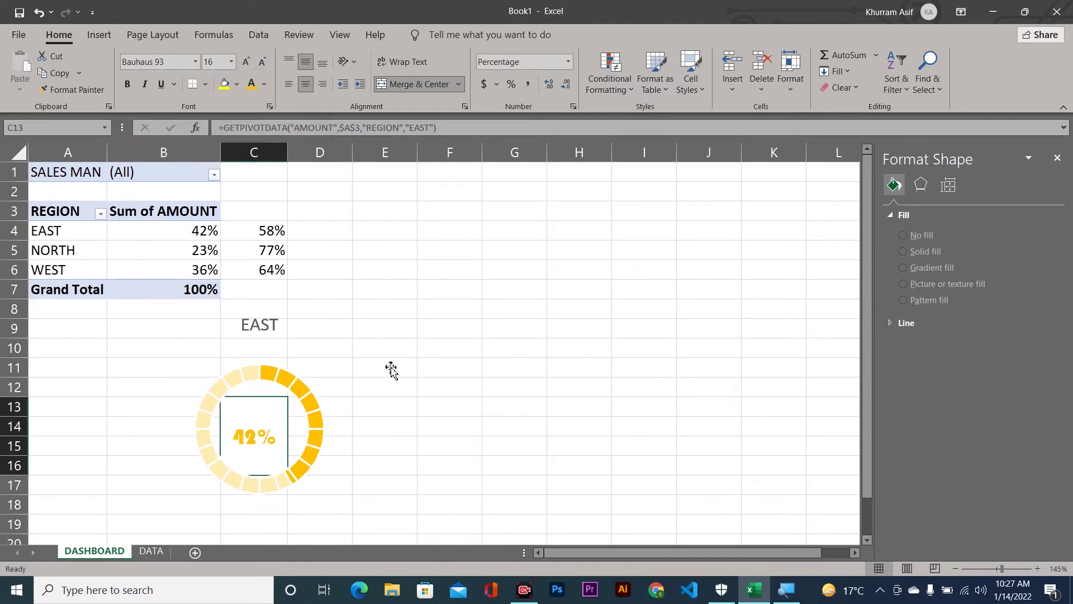
click(494, 365)
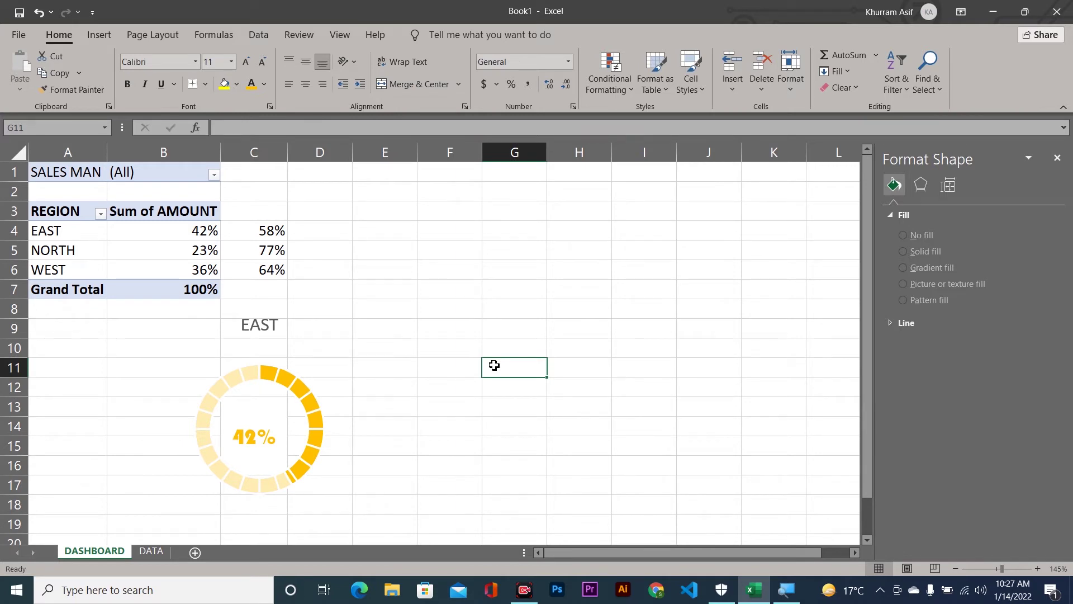
Duplicate the EAST doughnut chart and place the copy to its right.
click(1058, 159)
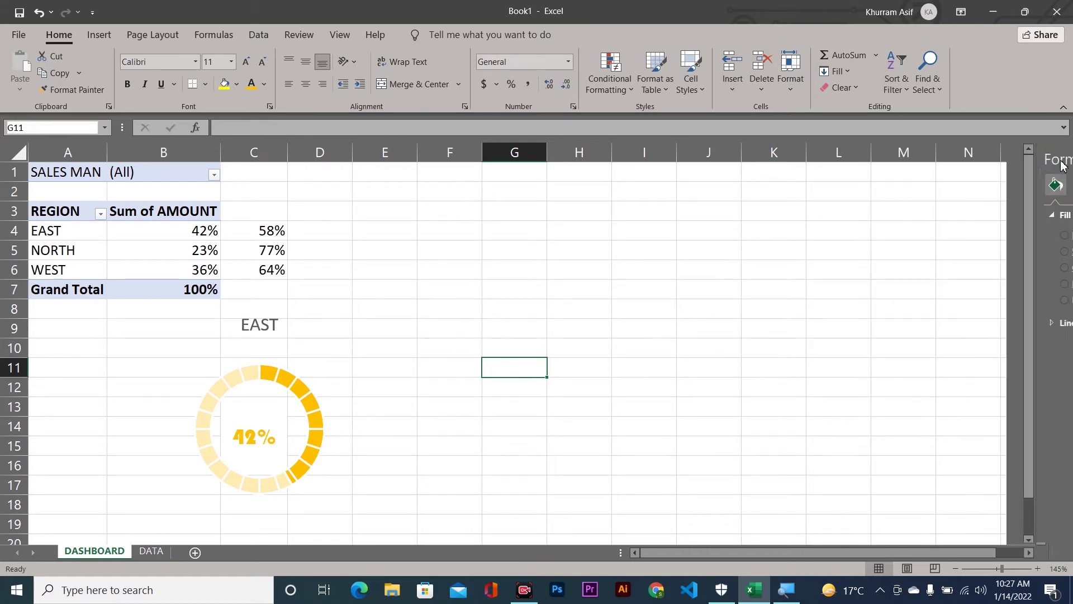
click(336, 380)
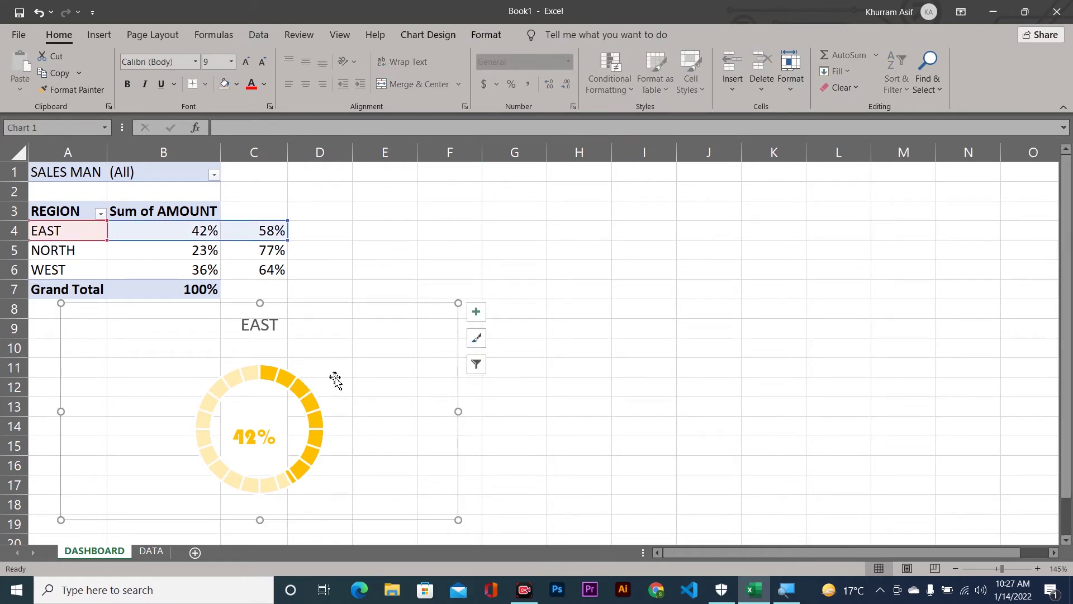
key(ctrl+c)
key(ctrl+v)
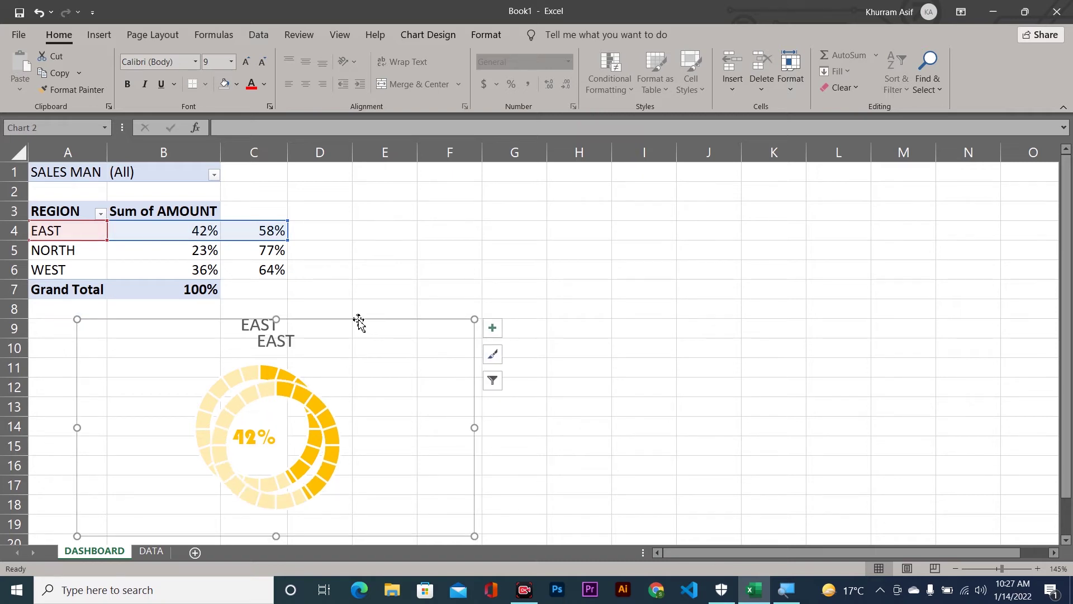
drag(359, 321, 598, 307)
Retitle the copied chart NORTH.
double_click(529, 325)
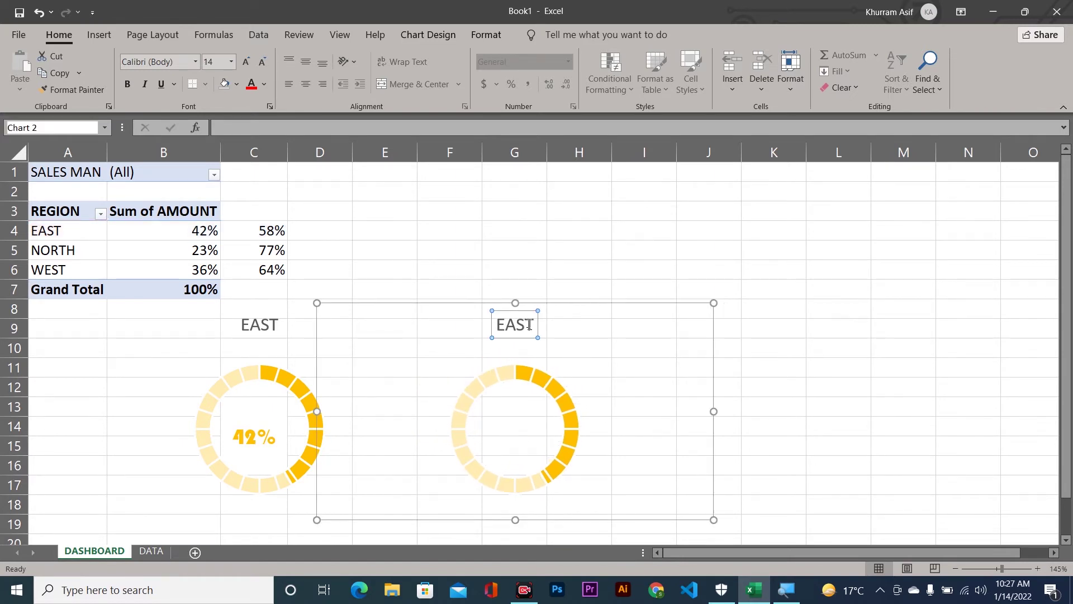
click(529, 325)
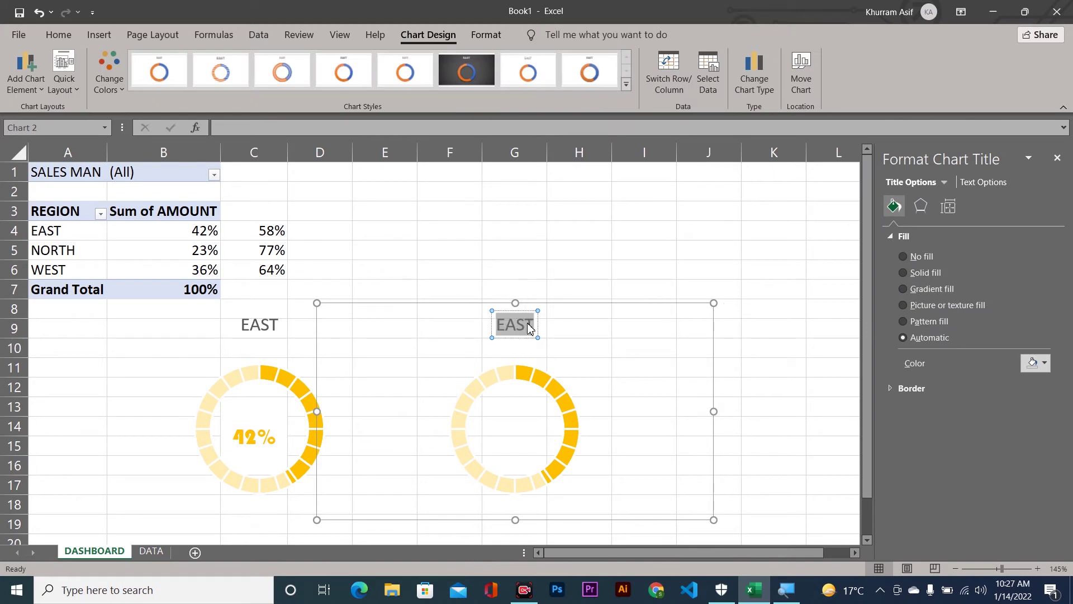
text(NOR)
text(TH)
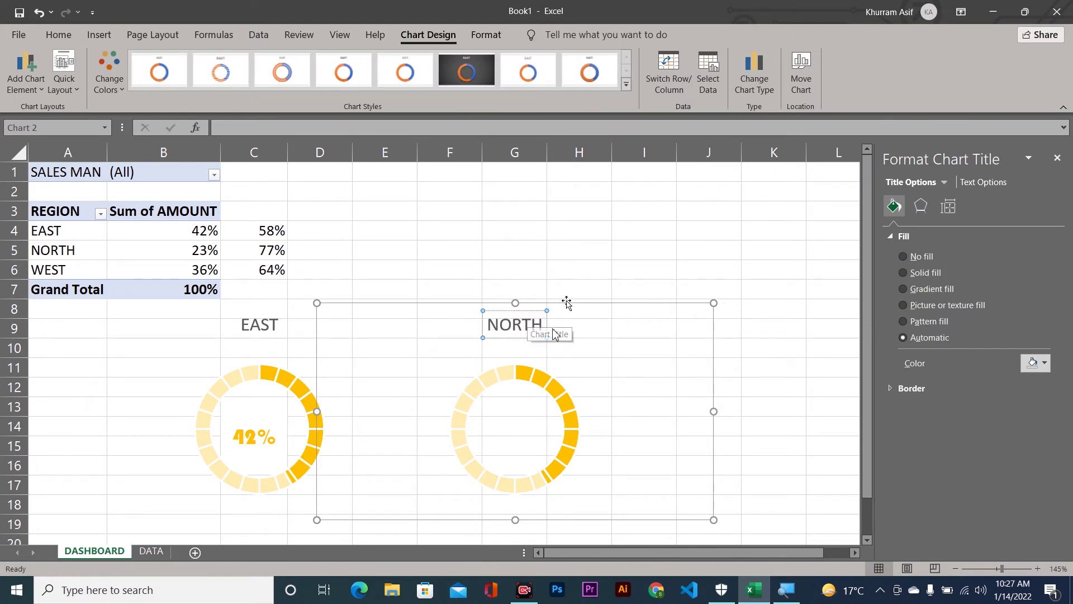
click(548, 383)
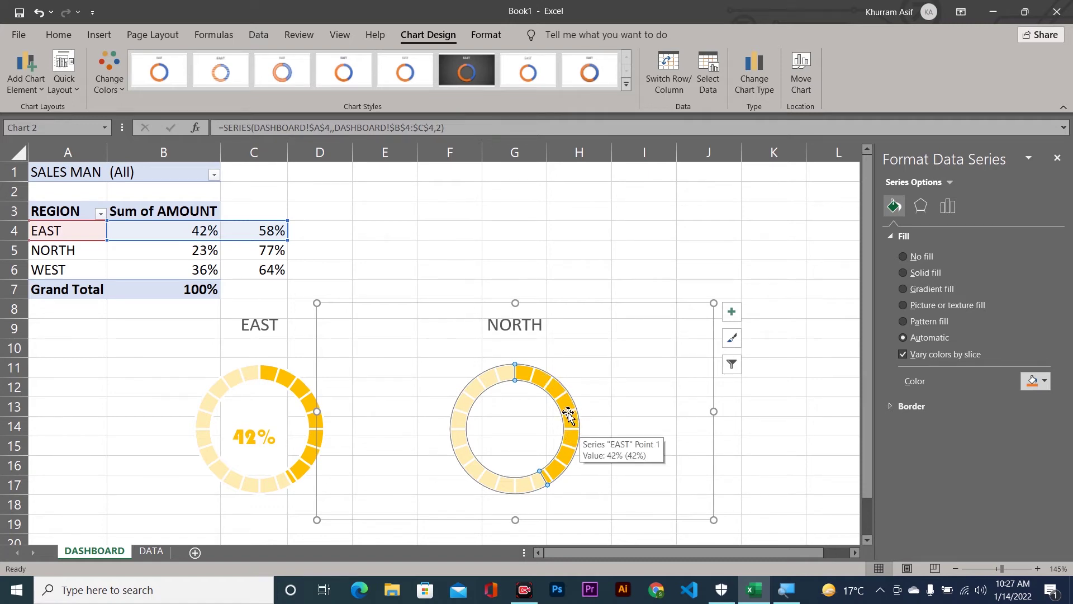
Give the NORTH doughnut series a light green Shape Fill instead of gold.
click(614, 391)
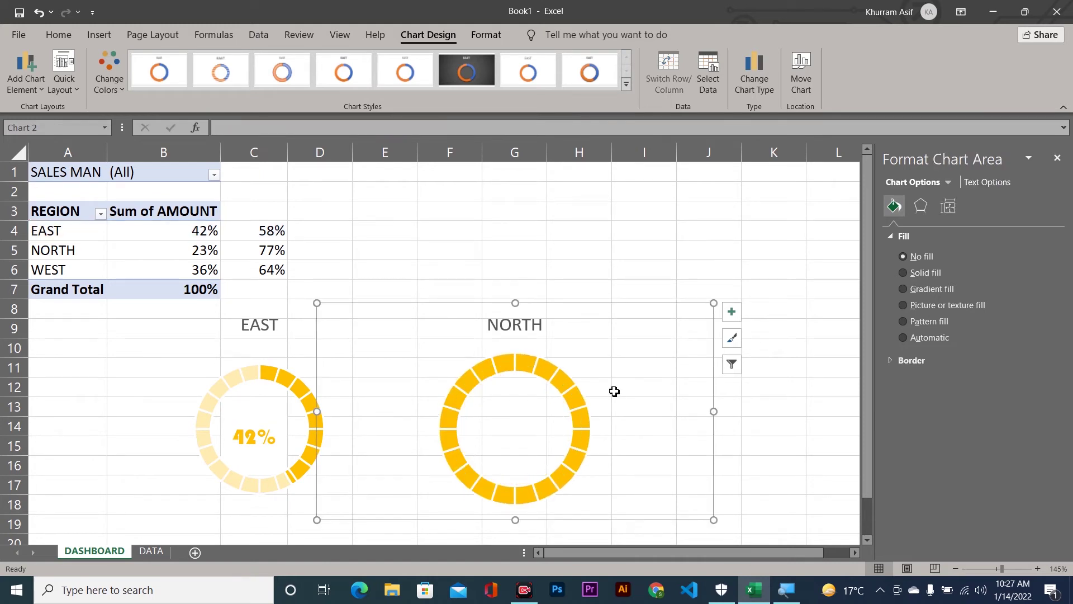
click(556, 382)
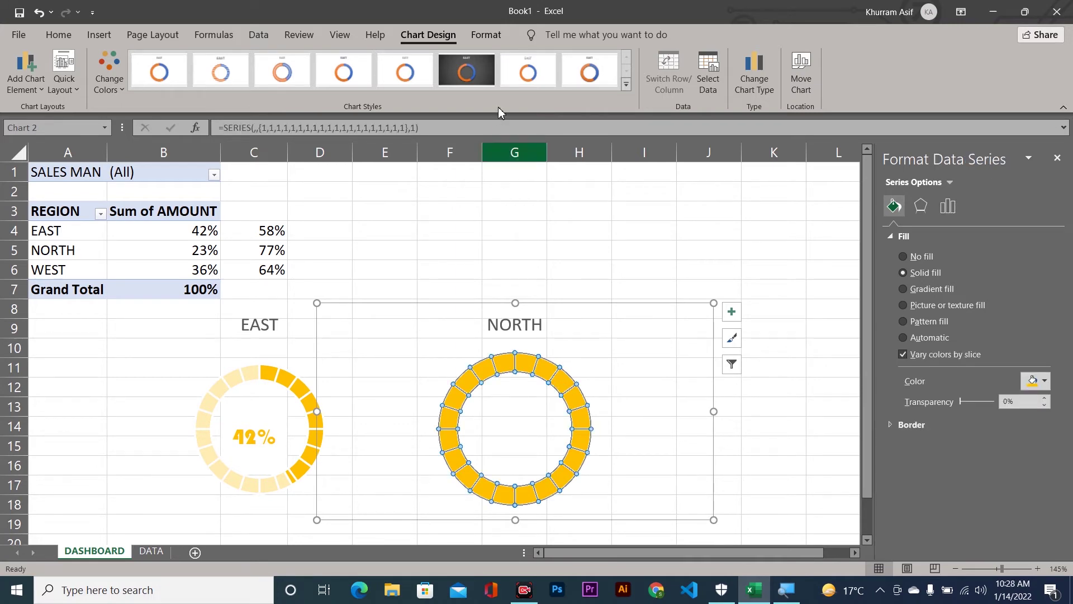
click(486, 34)
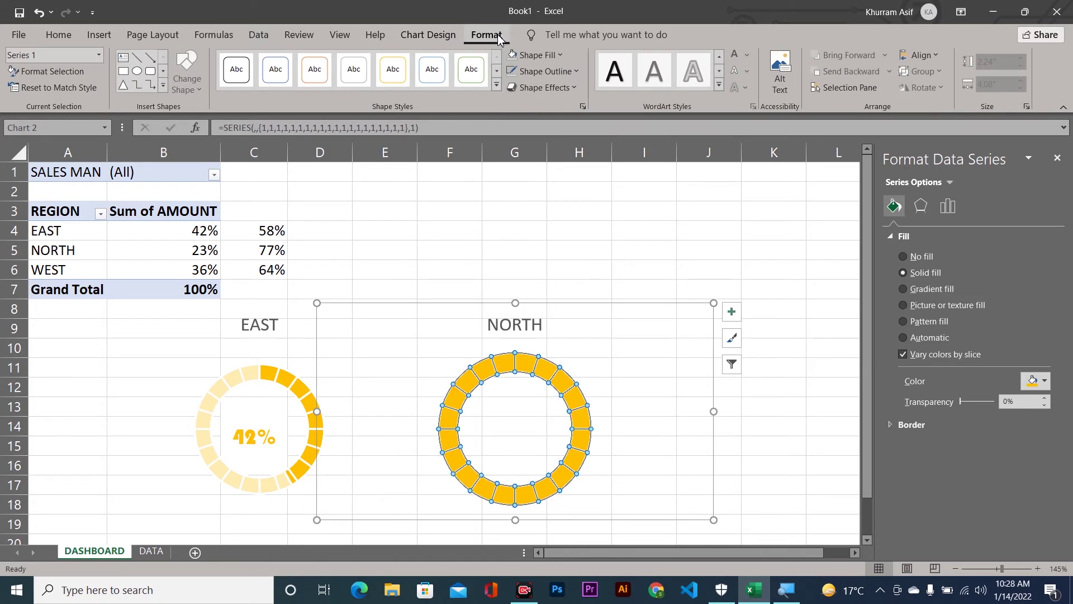
click(526, 55)
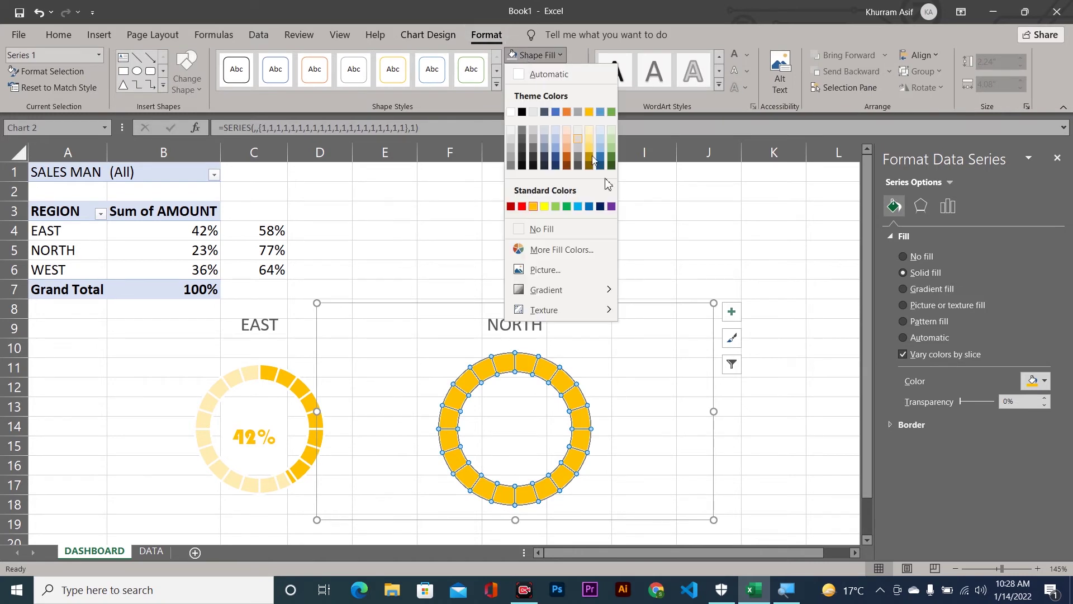
click(556, 207)
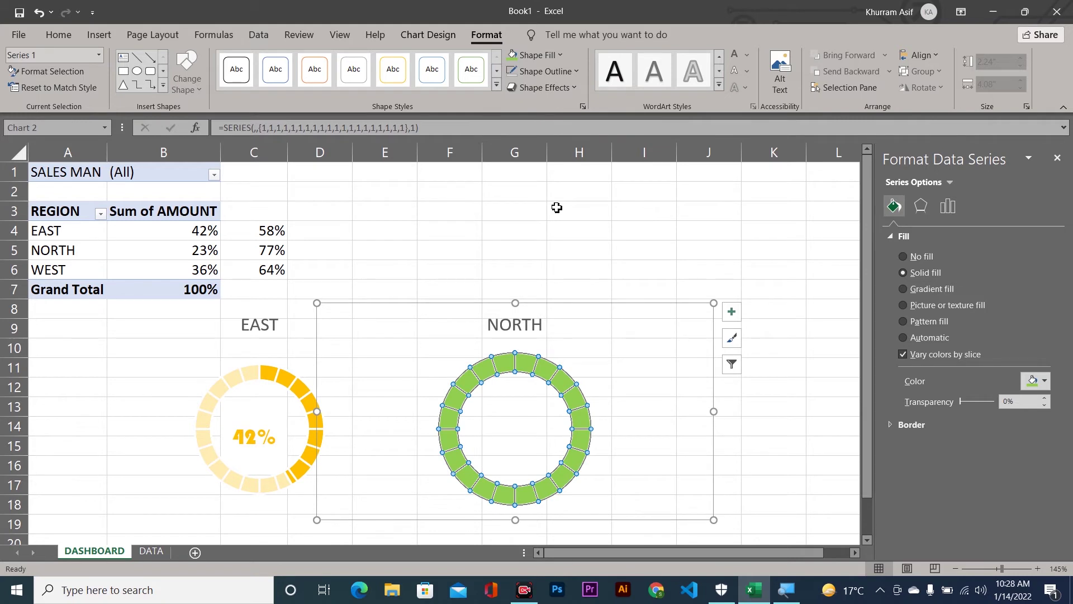
Add a NORTH series named from A5 with values B5:C5 to the chart.
right_click(523, 364)
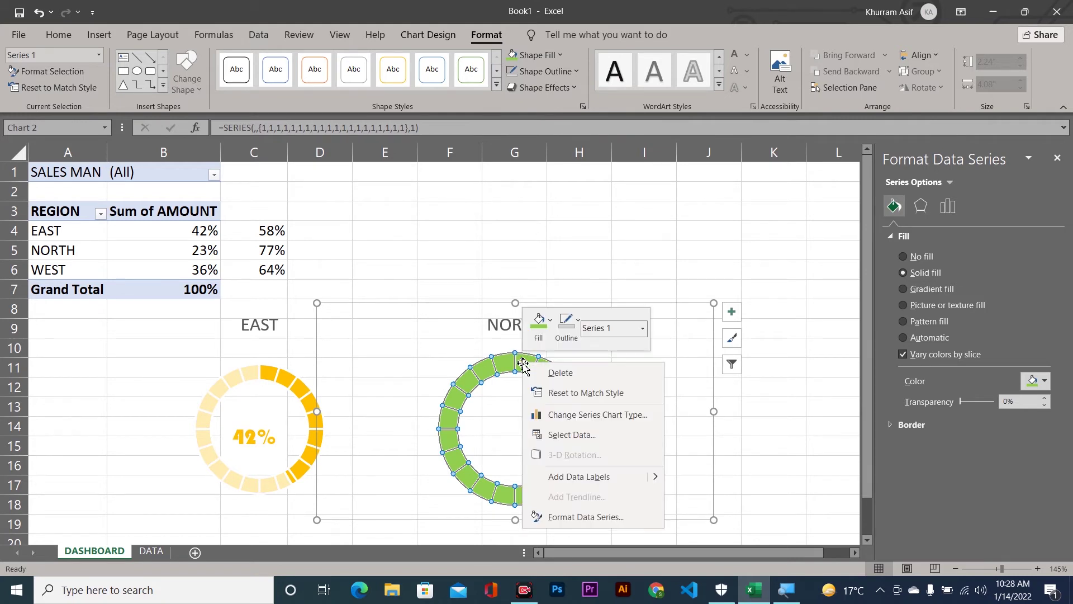
click(596, 439)
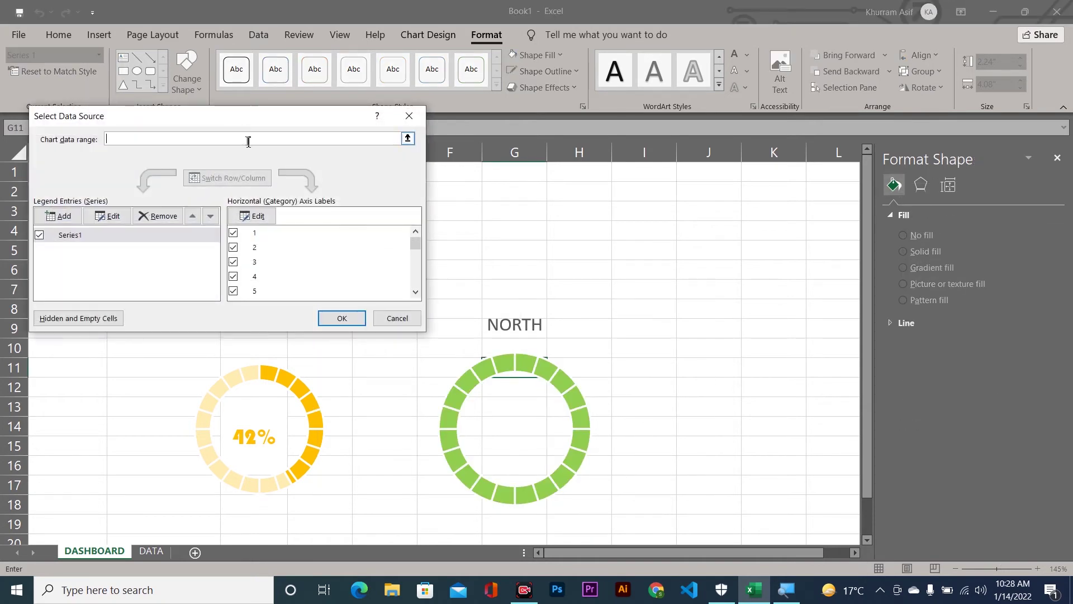
drag(227, 114, 515, 125)
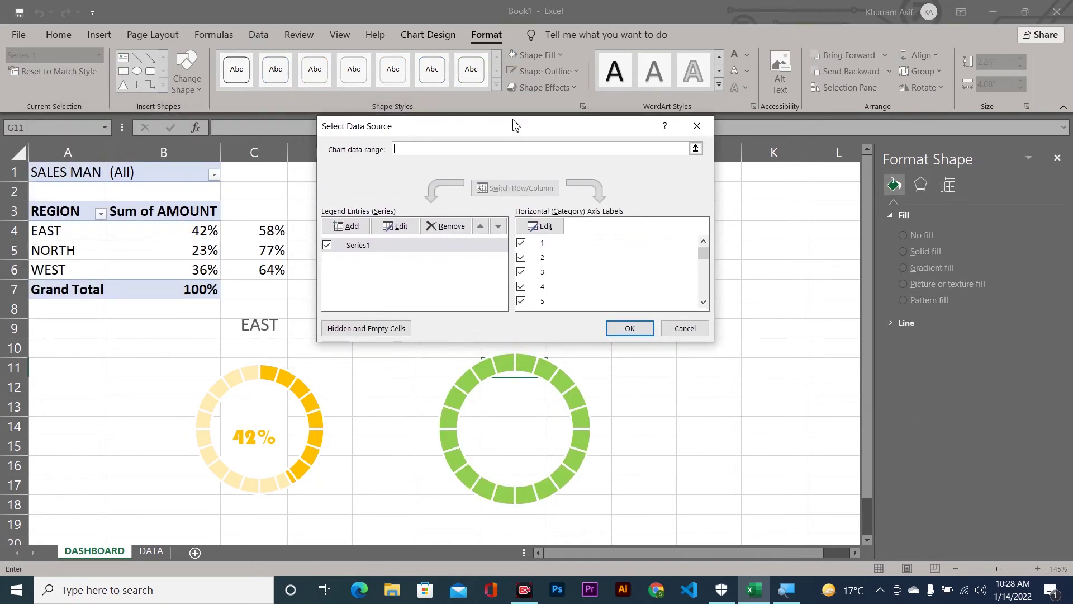
click(365, 225)
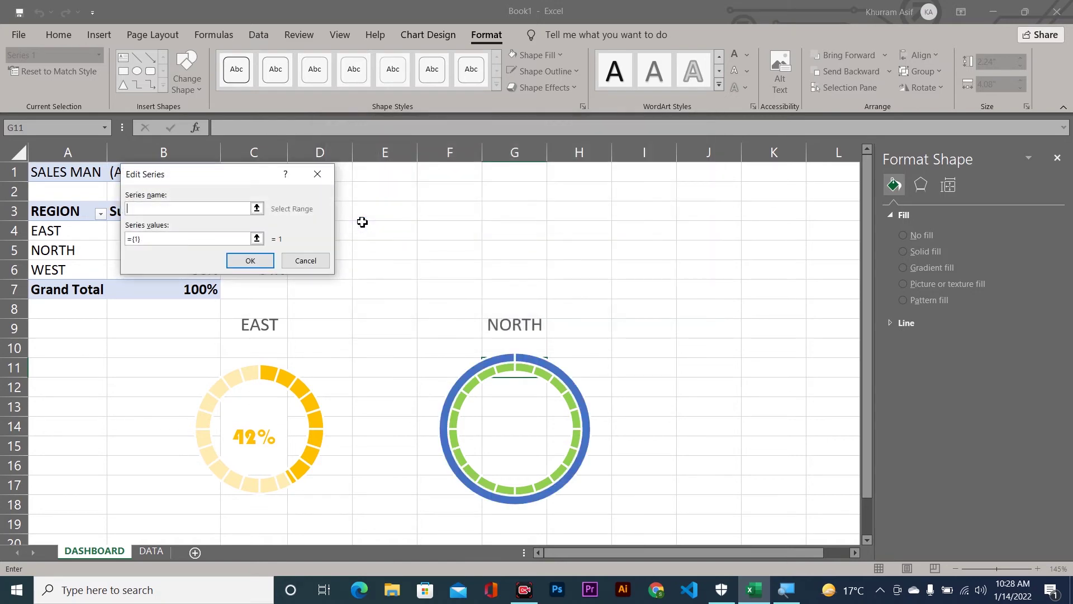
drag(212, 183, 402, 172)
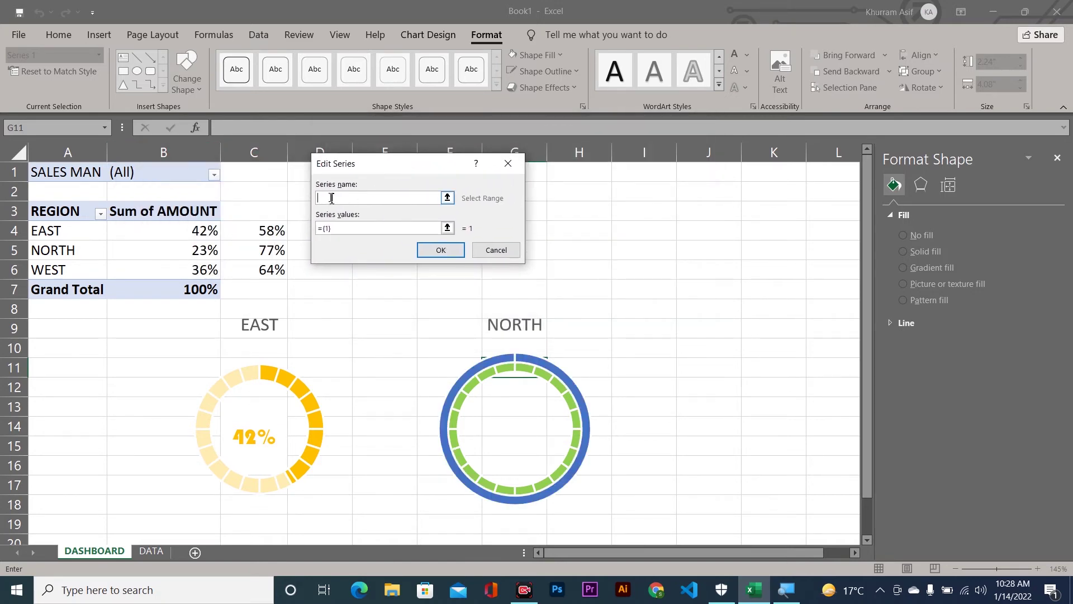
click(86, 250)
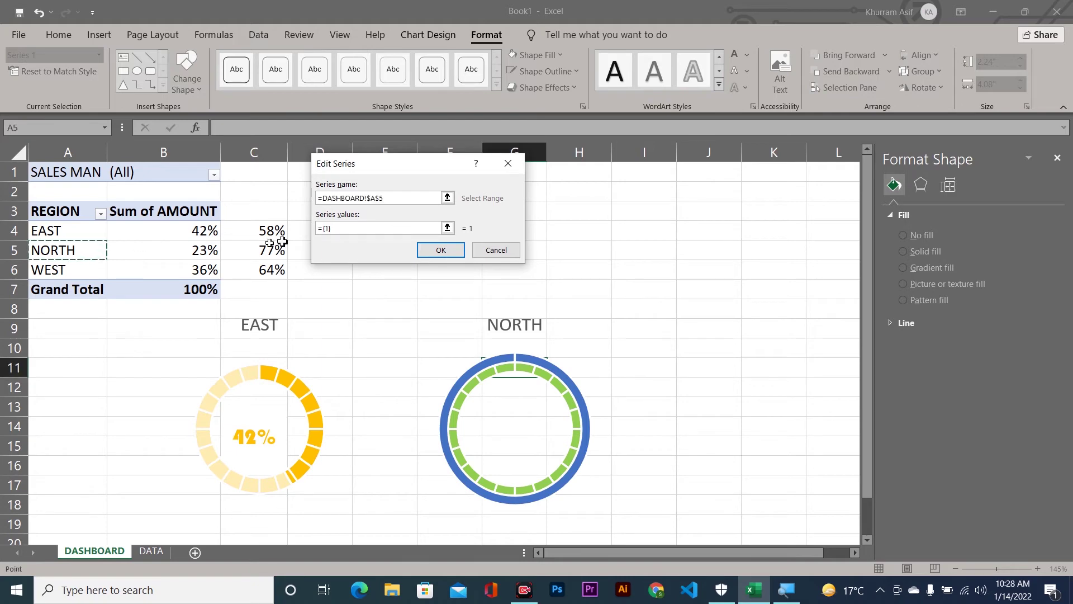
click(343, 228)
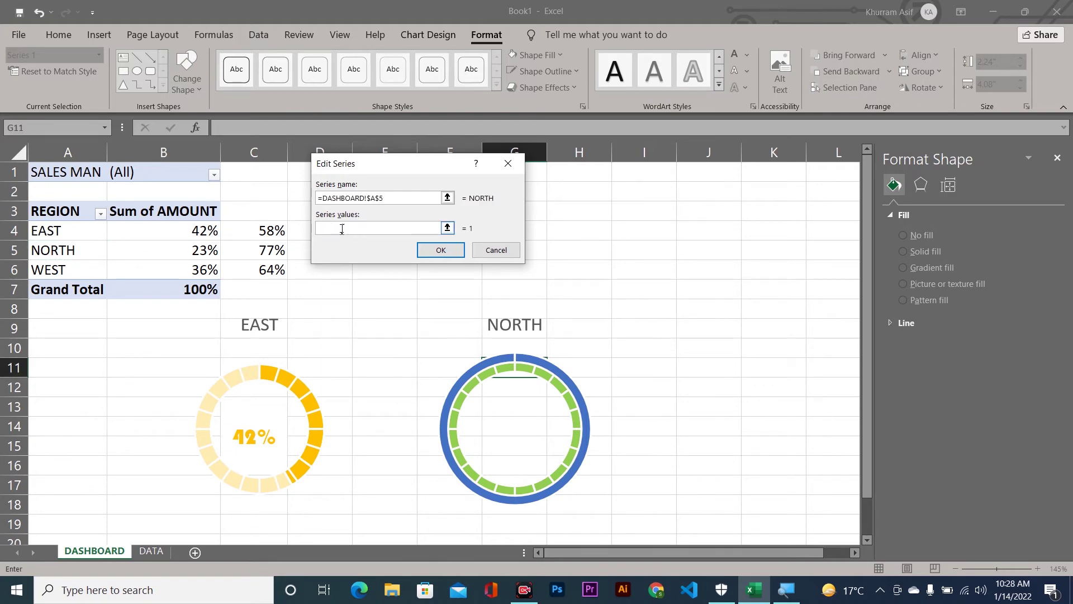
drag(175, 250, 263, 250)
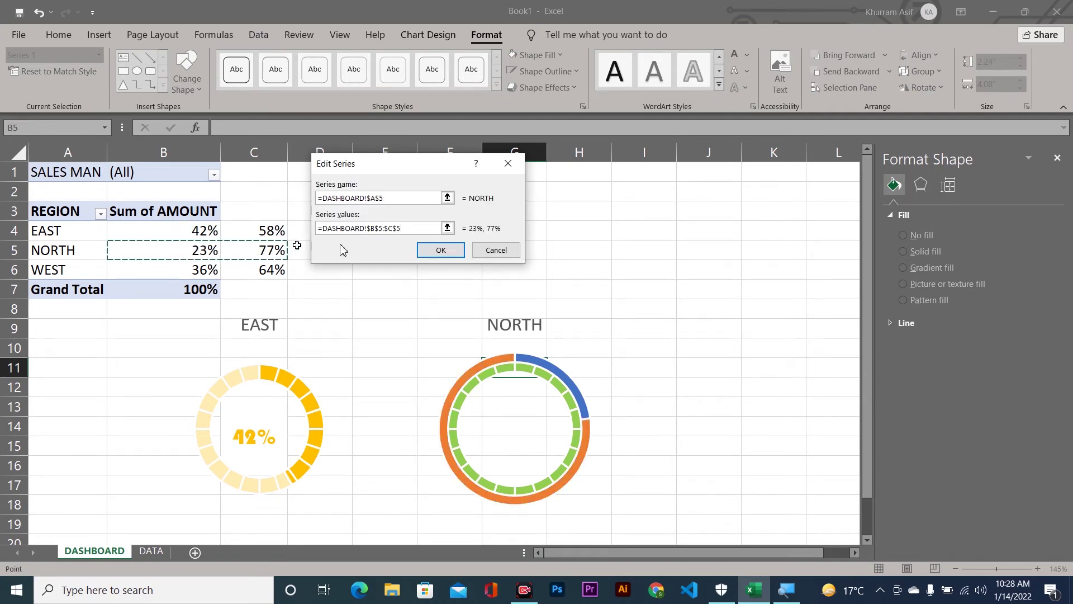
click(434, 248)
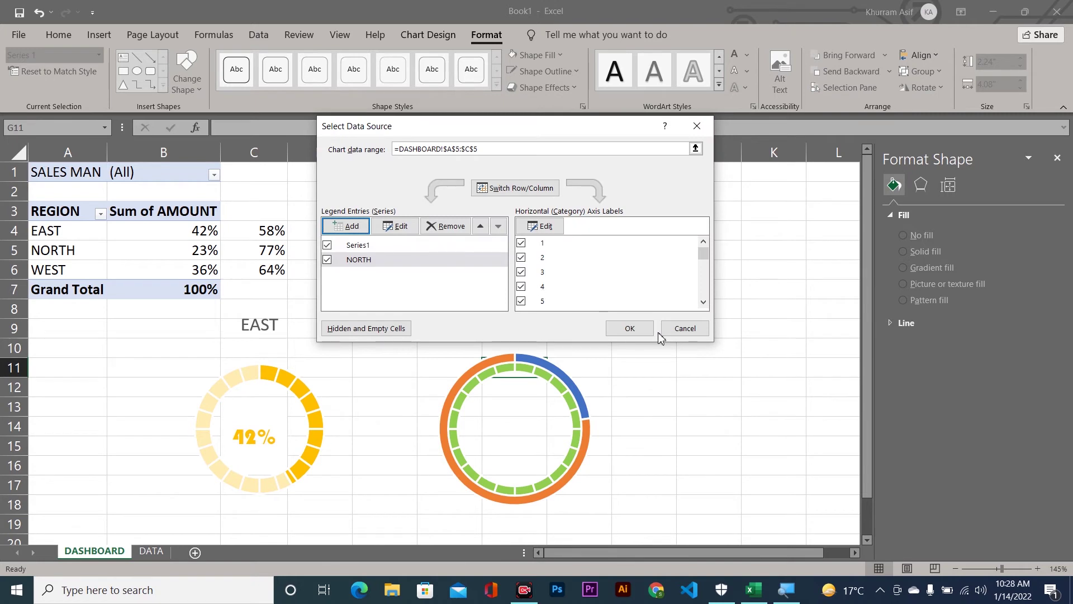
click(647, 328)
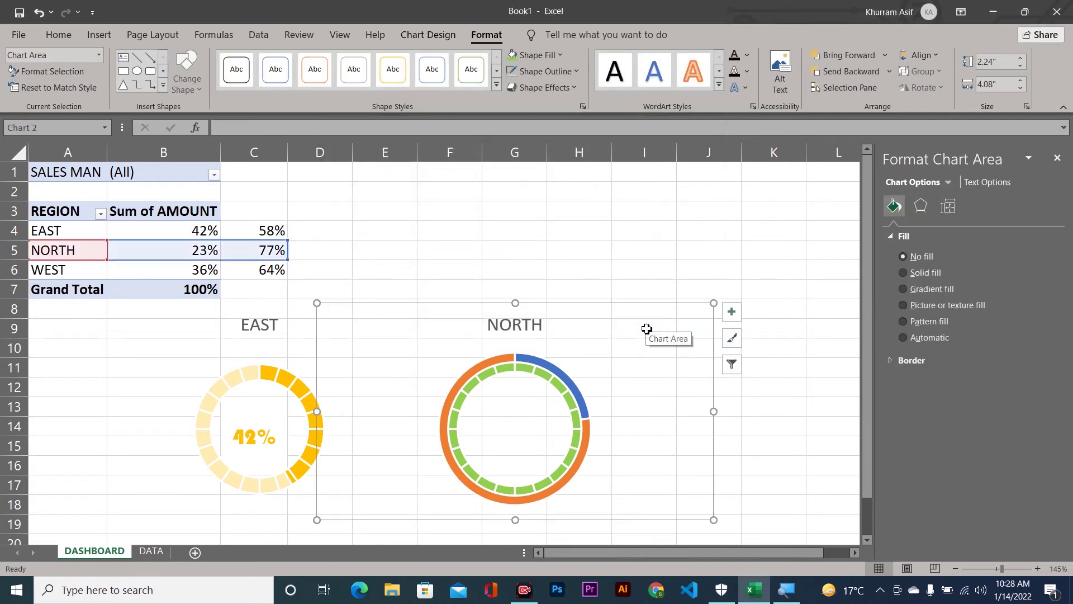
Plot the NORTH series on the secondary axis.
right_click(544, 364)
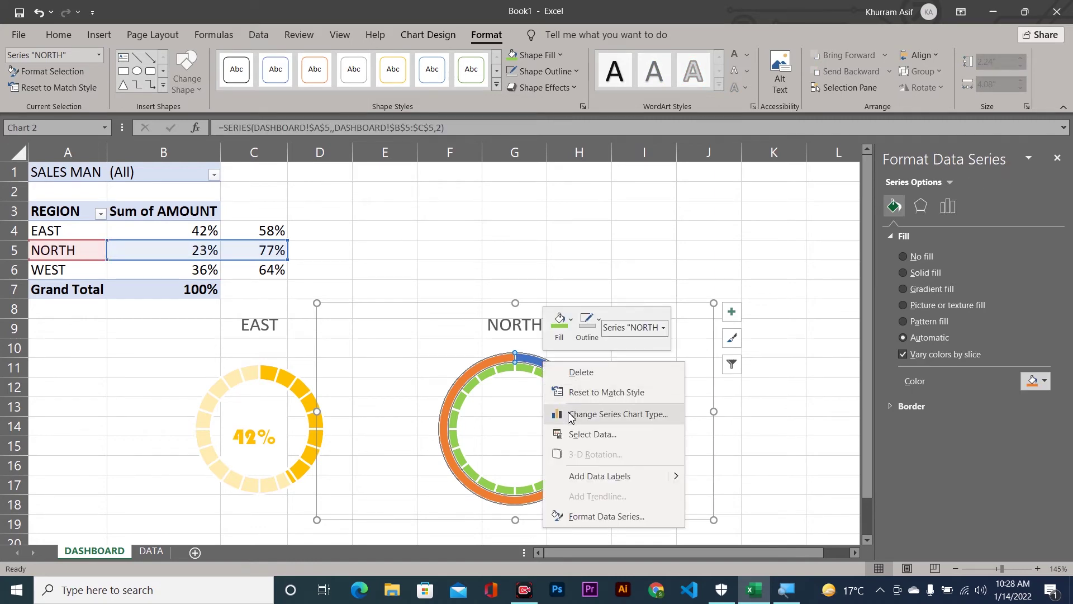
click(570, 414)
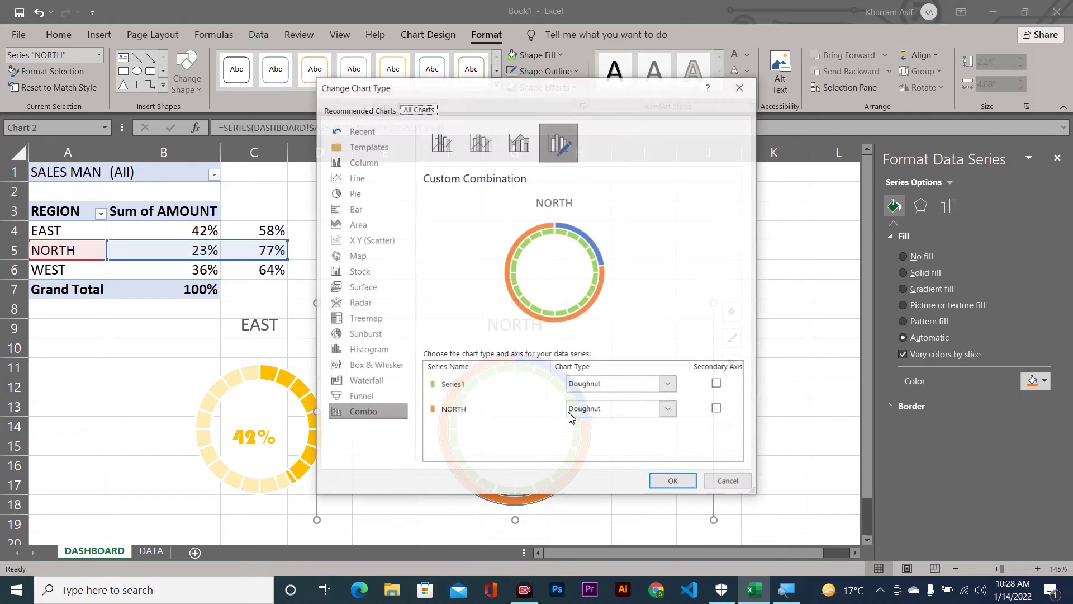
click(718, 410)
click(661, 482)
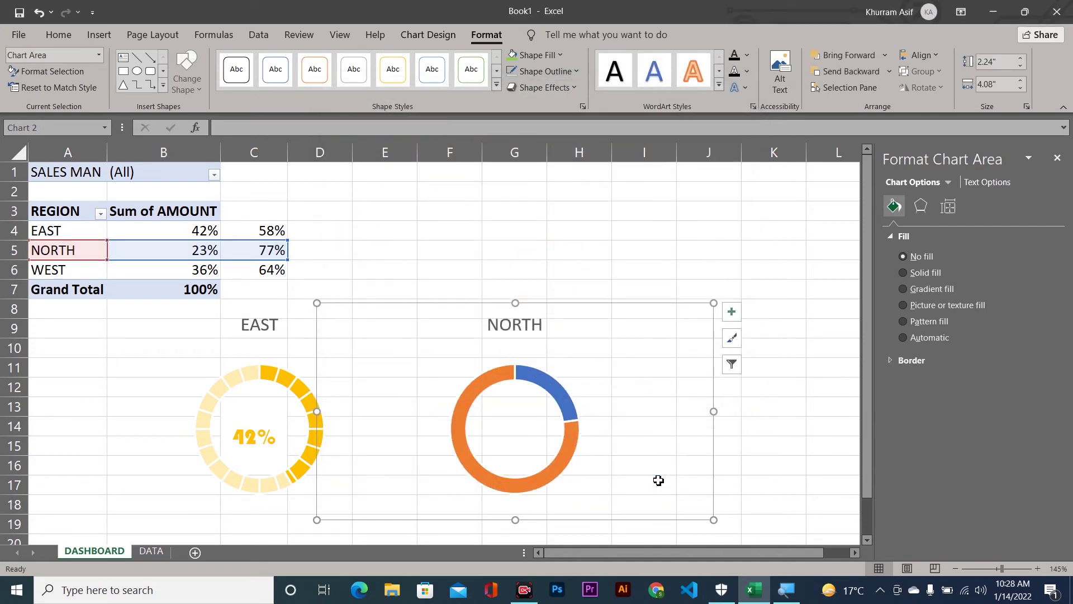
Clear the 23% slice's fill and make the 77% slice white at 34% transparency.
click(541, 380)
click(541, 380)
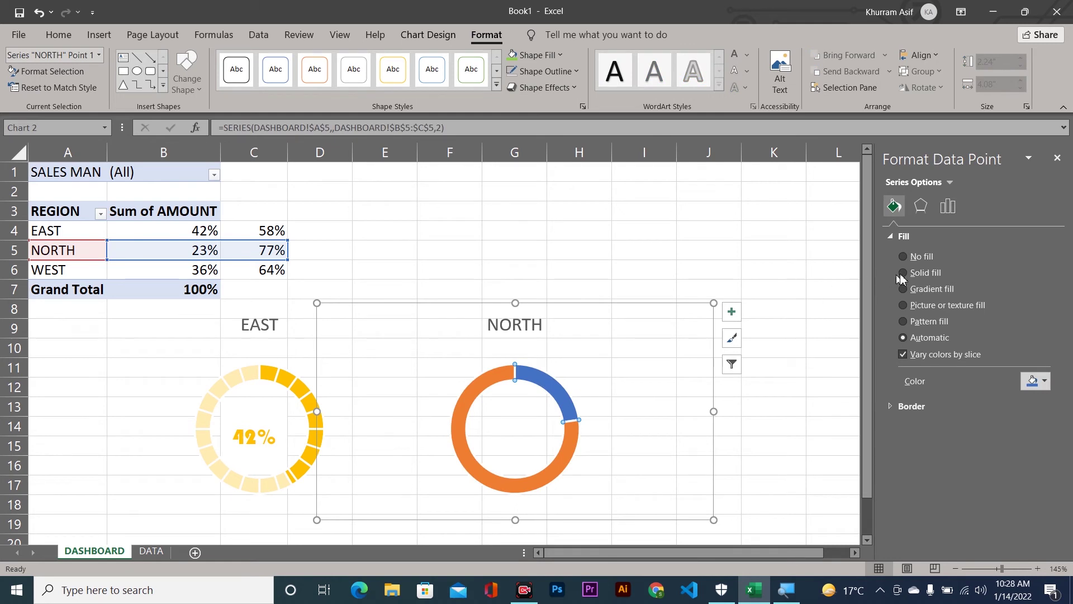
click(915, 260)
click(479, 383)
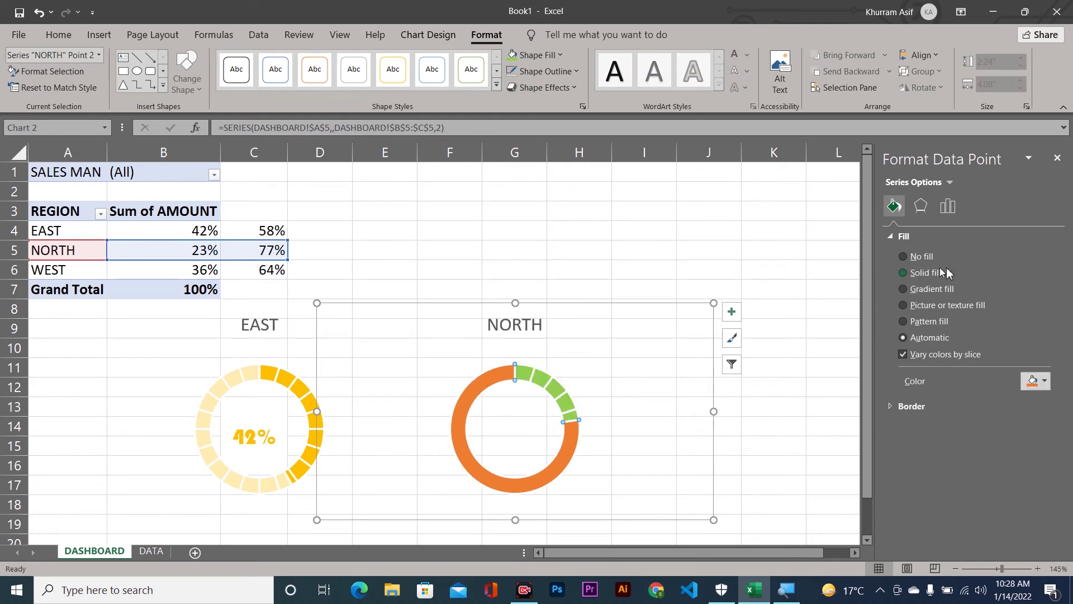
click(1031, 380)
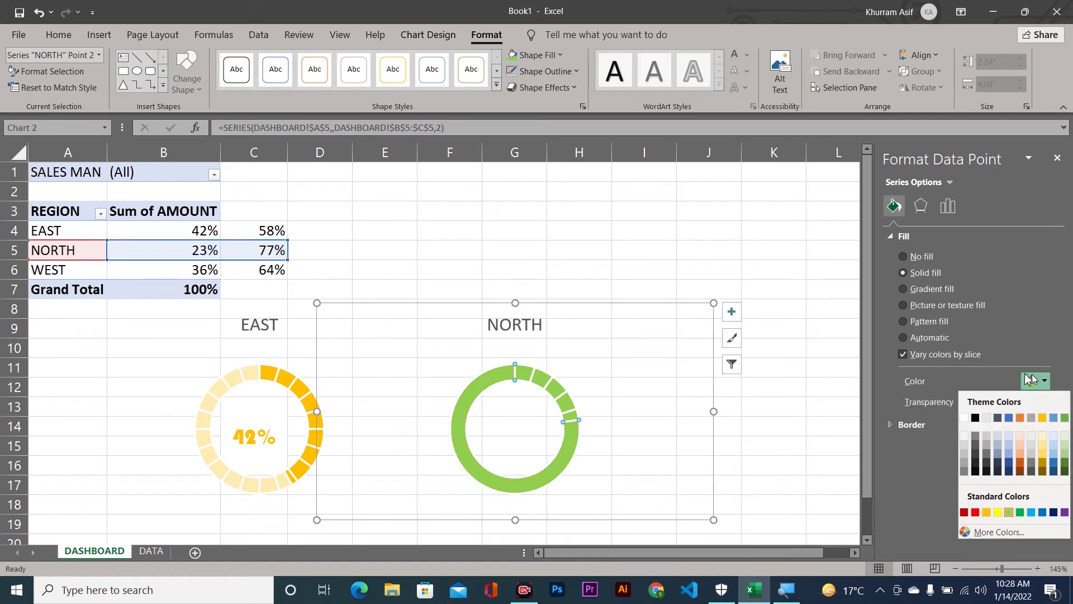
click(963, 418)
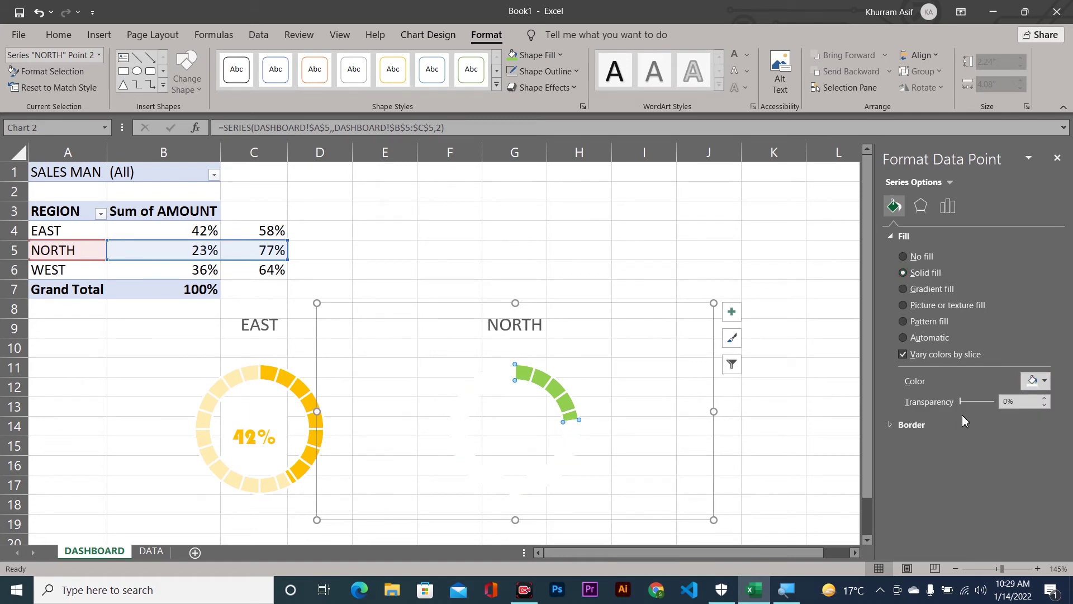
click(1044, 398)
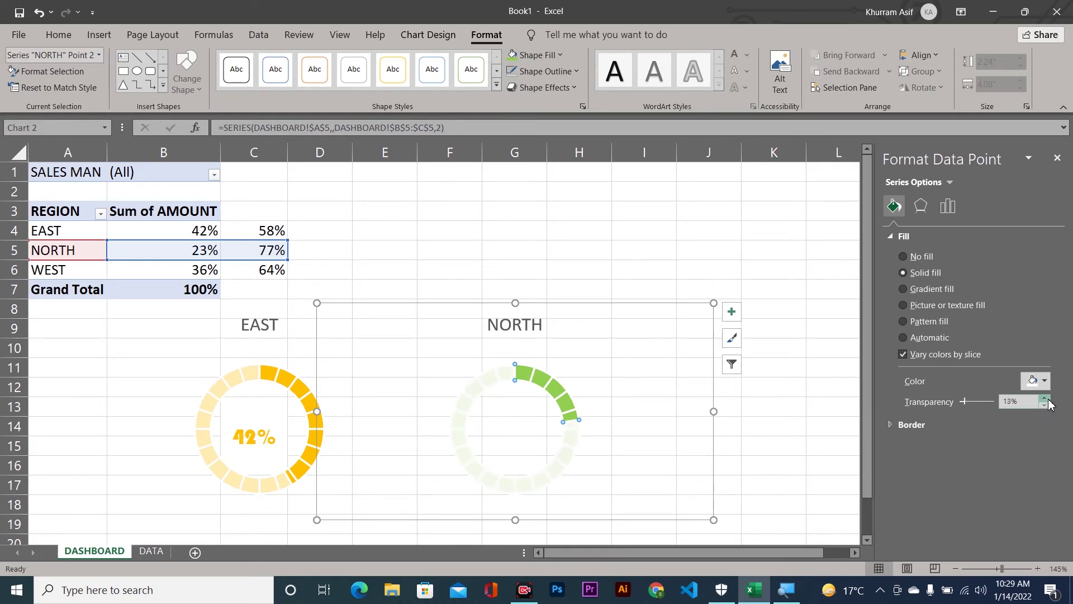
click(1044, 398)
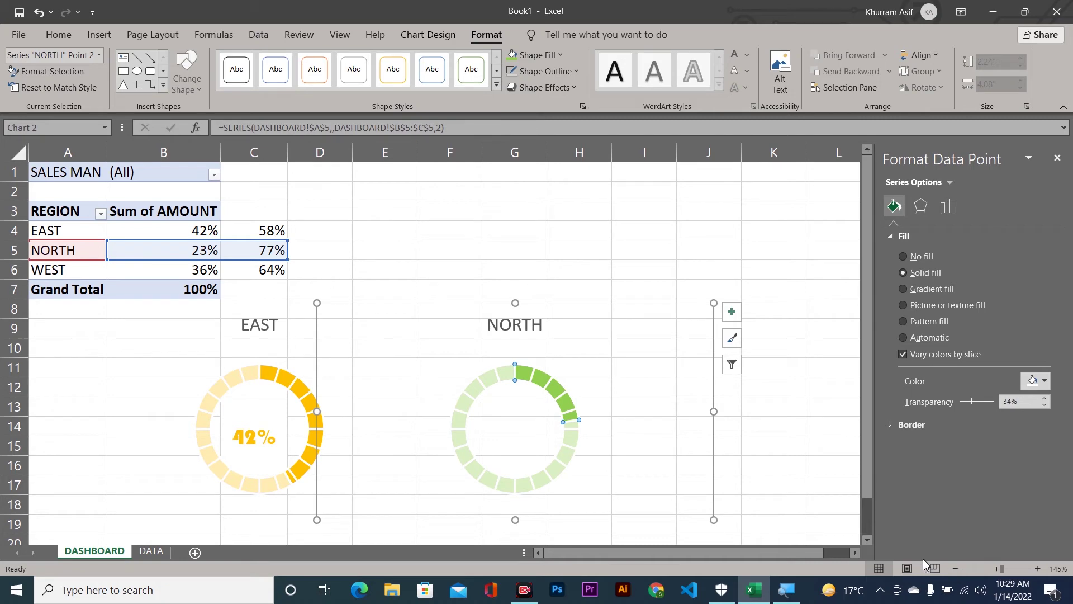
click(492, 291)
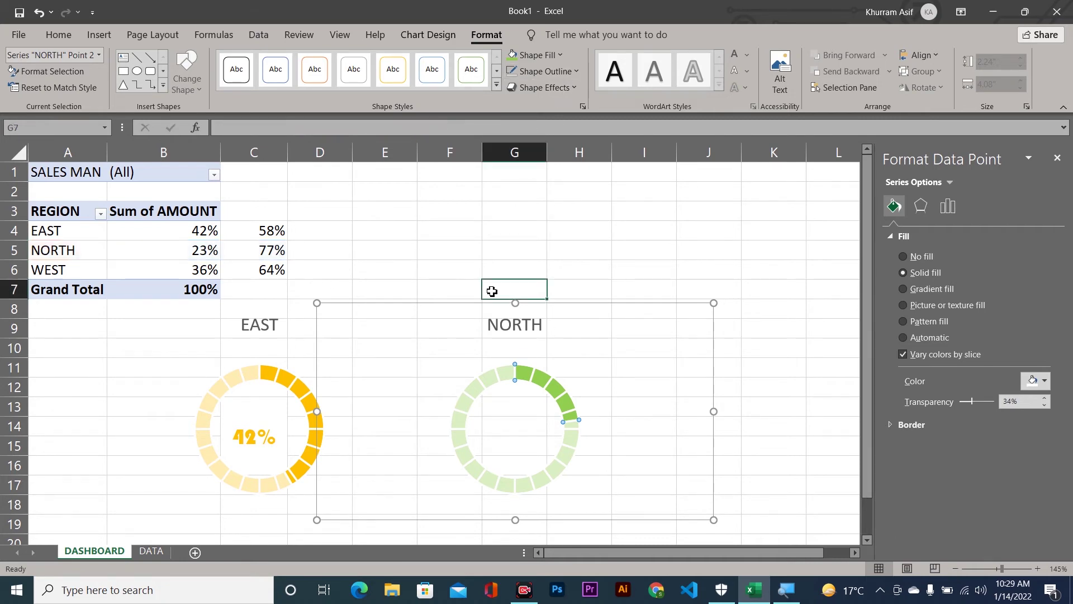
Merge G13:G16 and enter a GETPIVOTDATA formula for NORTH's amount.
key(Down)
key(Down)
key(Down)
key(Down)
key(Down)
key(Down)
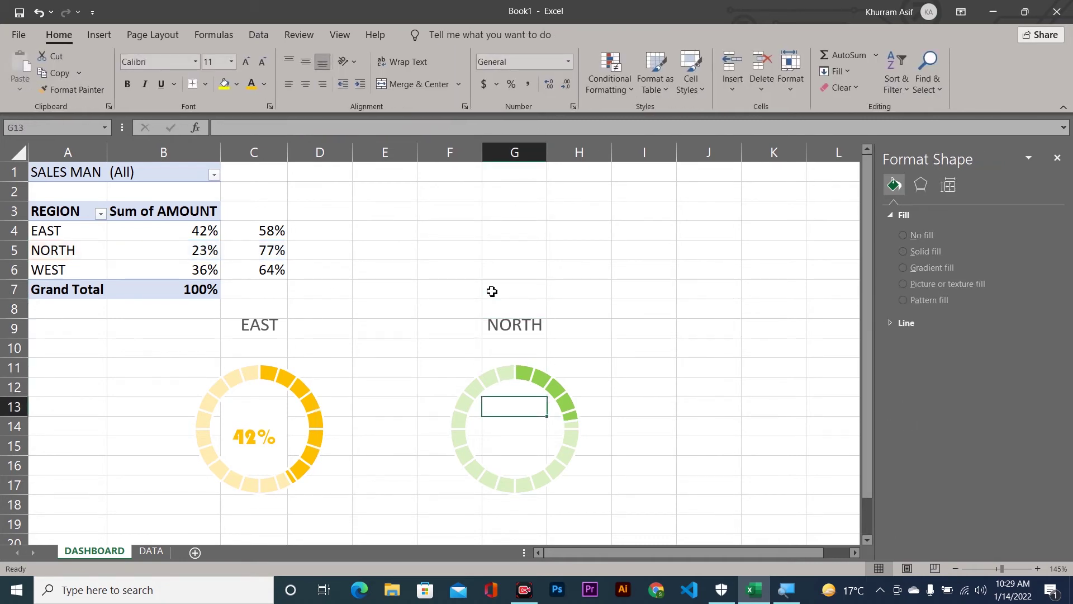
key(shift+Down)
key(shift+Down)
key(shift+Down)
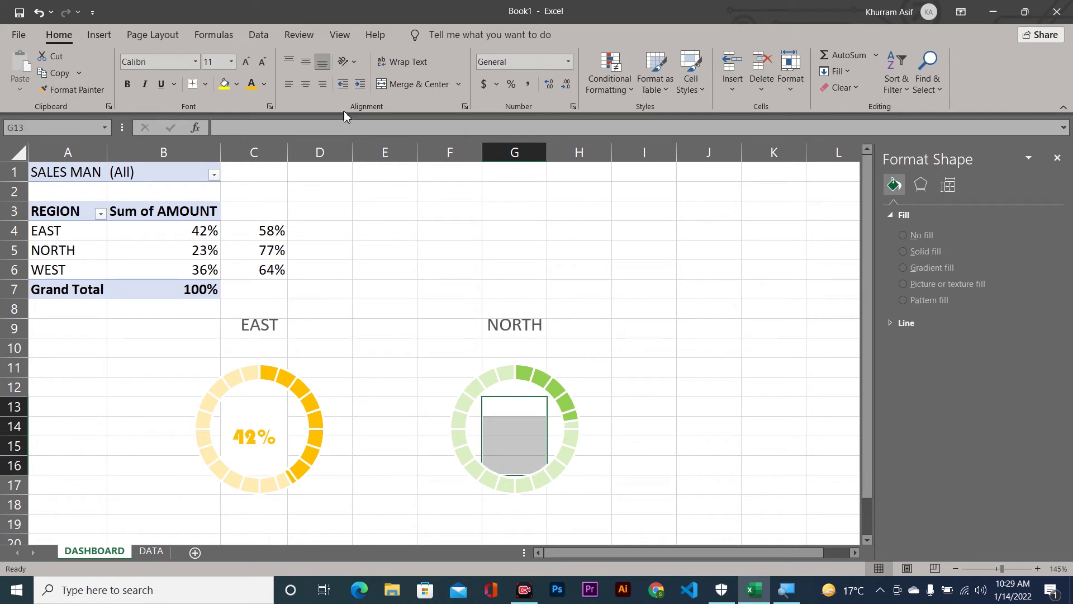
click(422, 91)
text(=)
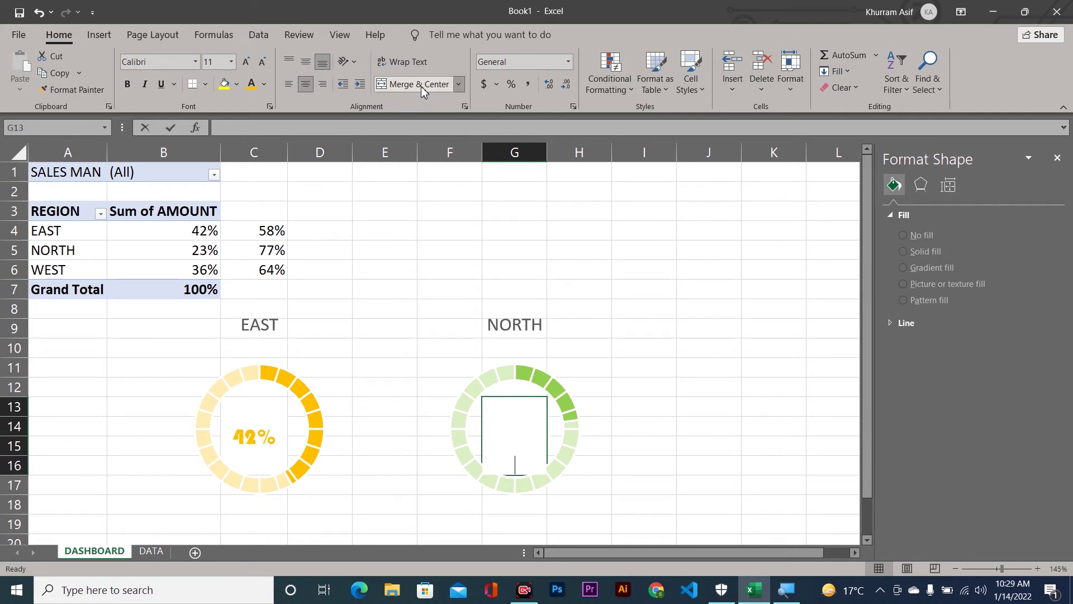
click(156, 253)
key(ctrl+Return)
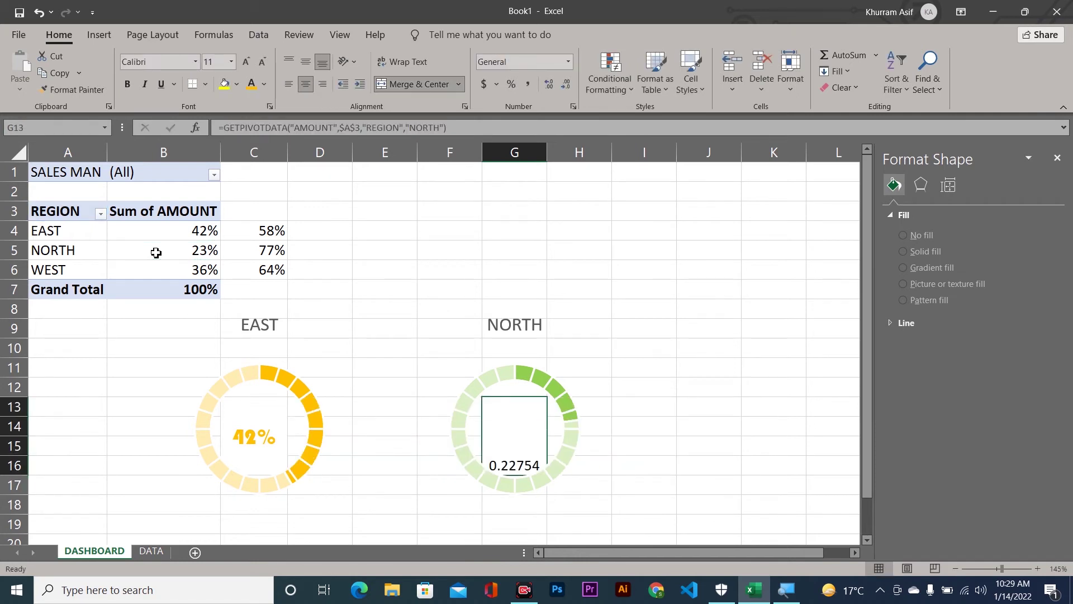
Format the NORTH value as a middle-aligned light green percentage.
click(512, 85)
click(309, 62)
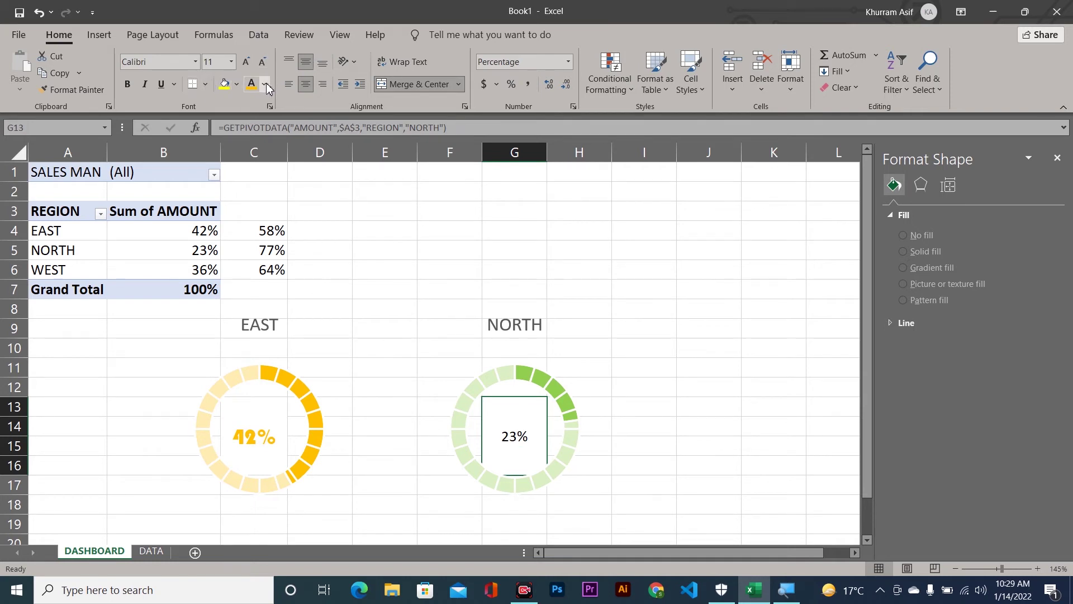
click(268, 88)
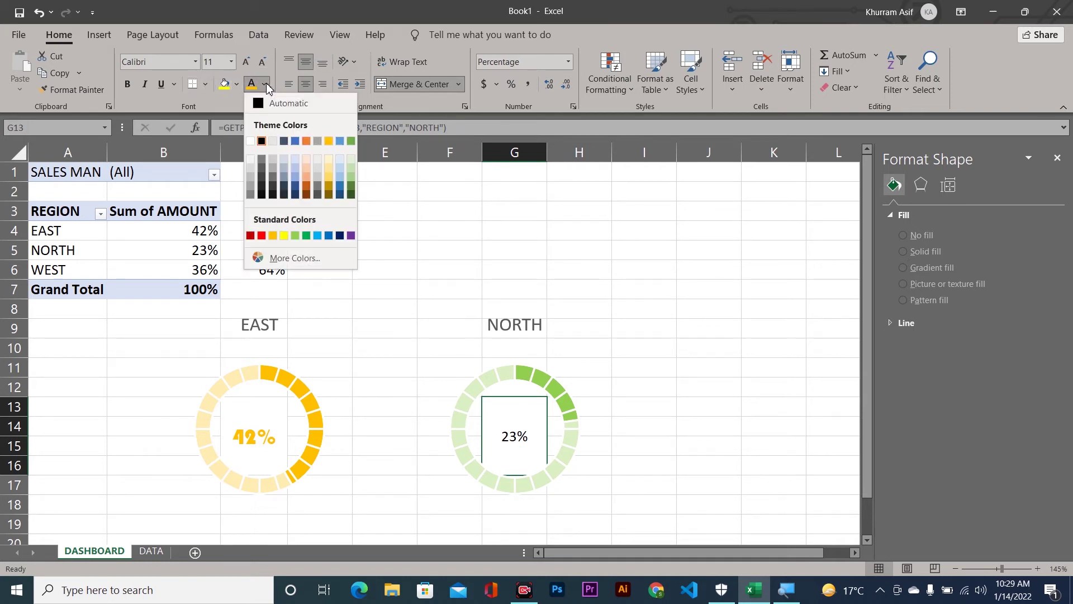
click(295, 238)
Set the 23% label in Bauhaus 93 at size 18.
click(170, 65)
text(B)
key(Return)
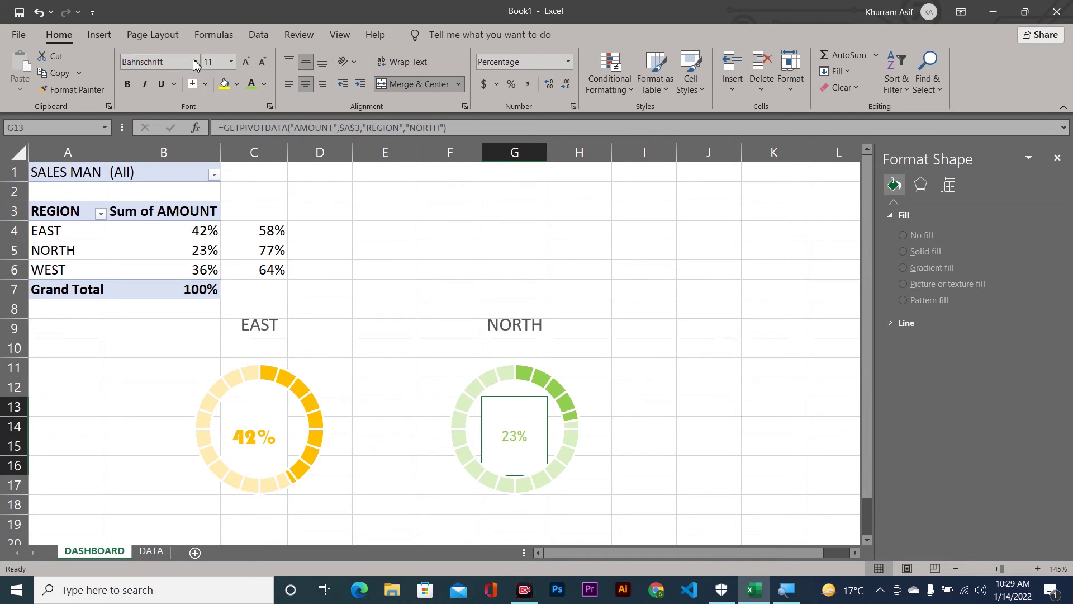
click(194, 62)
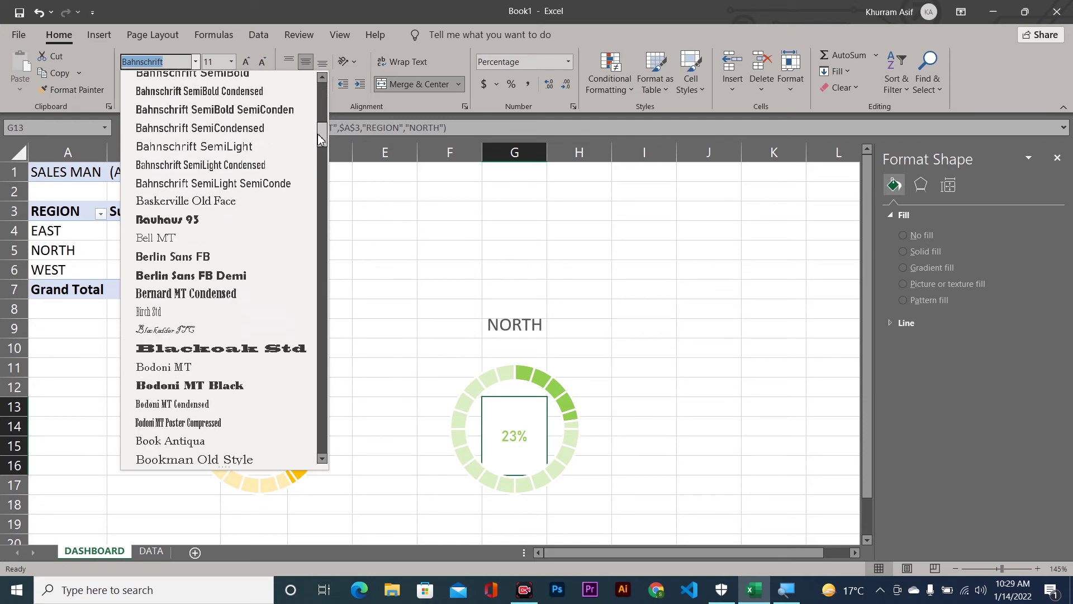
drag(322, 108, 322, 139)
click(249, 211)
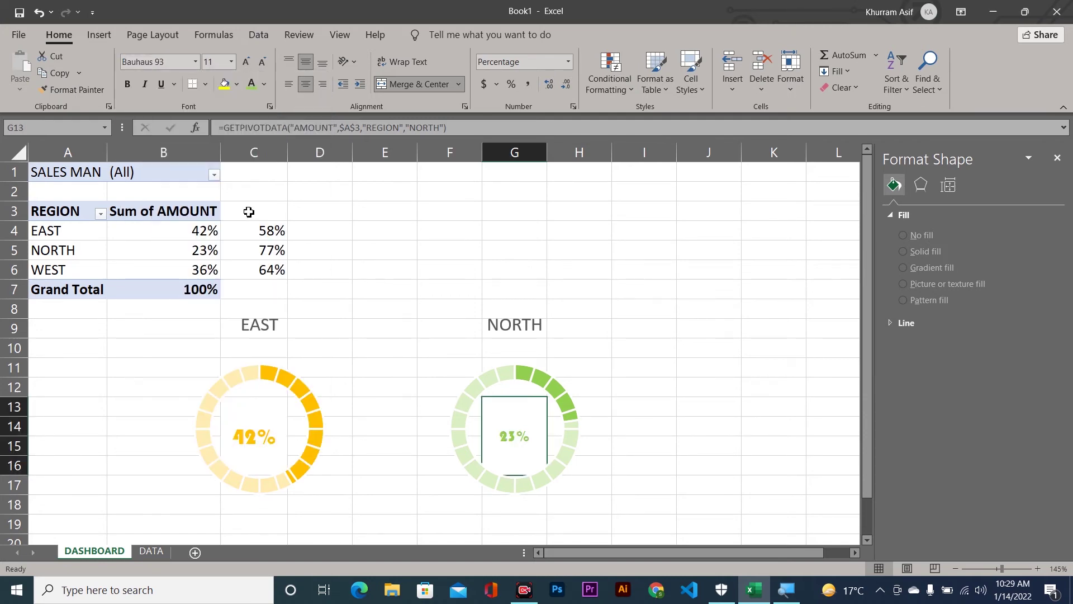
click(247, 62)
click(246, 61)
click(246, 61)
click(247, 61)
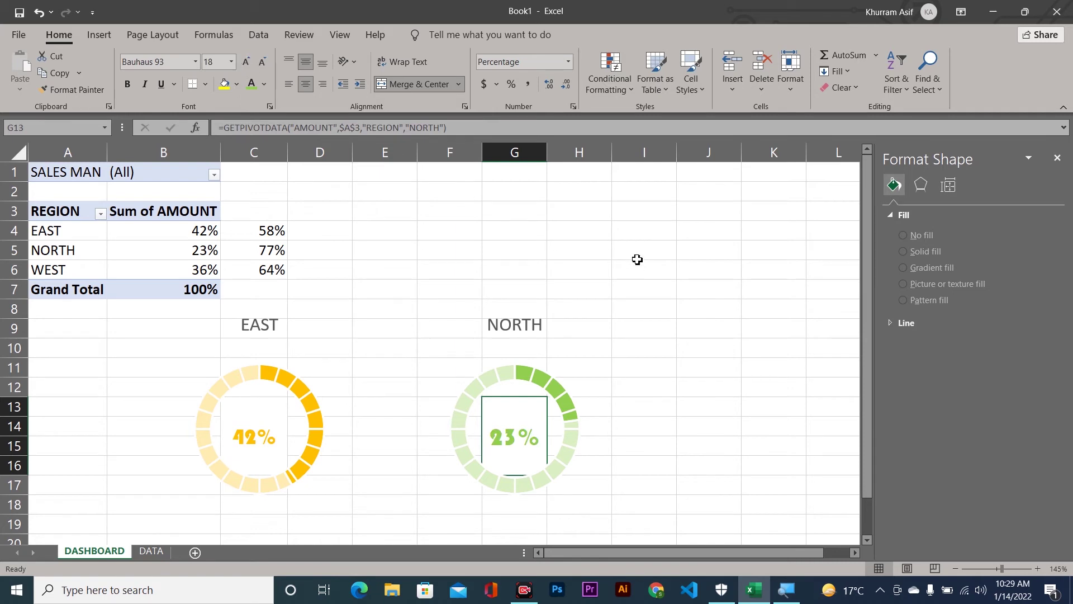
click(560, 314)
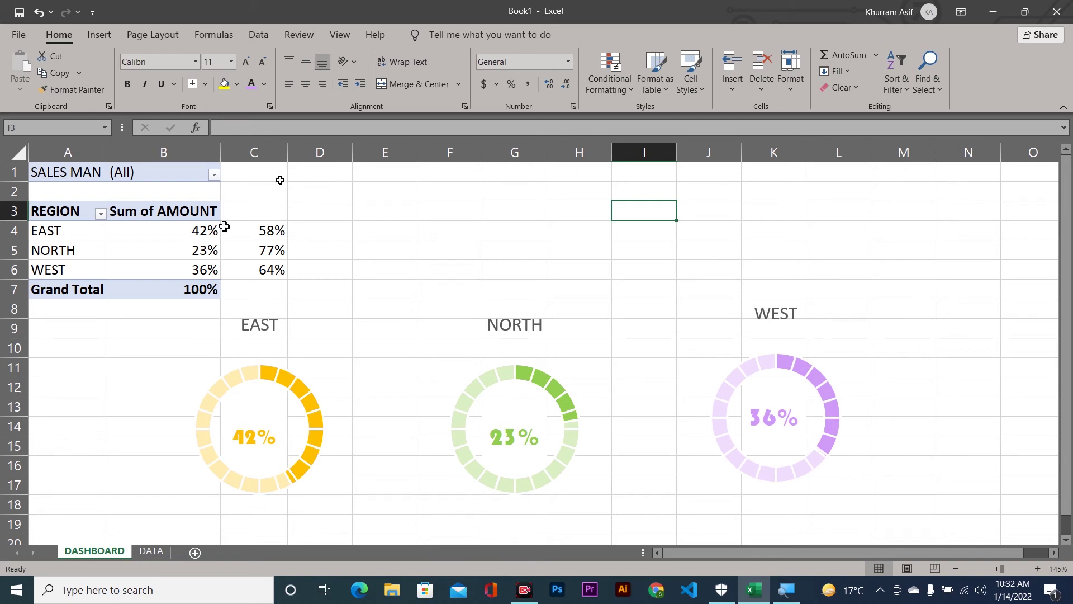
click(176, 271)
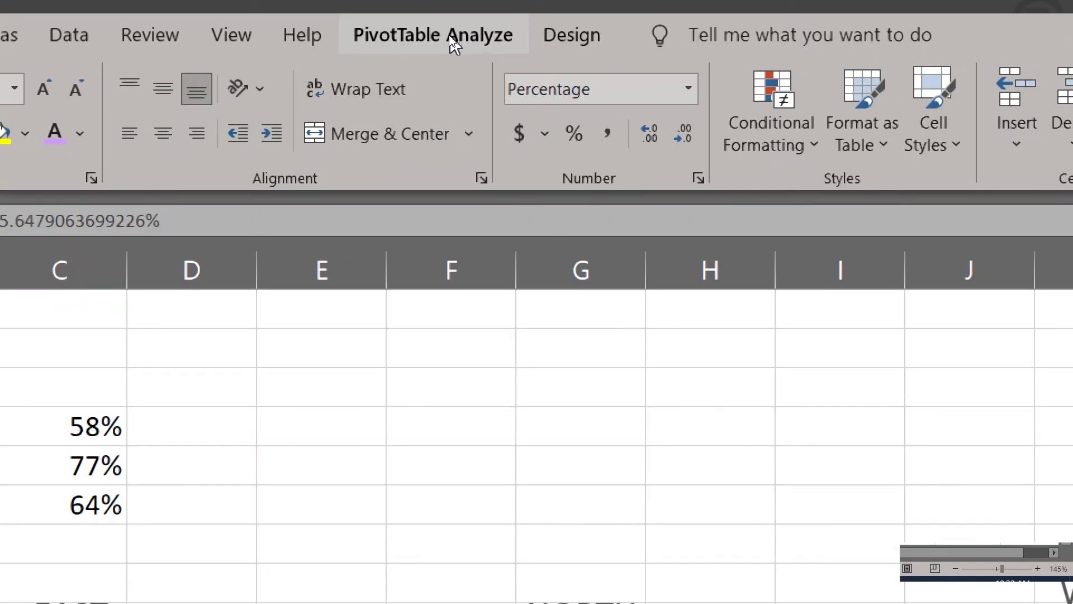
Insert a slicer on the SALES MAN field from PivotTable Analyze.
click(448, 35)
click(235, 106)
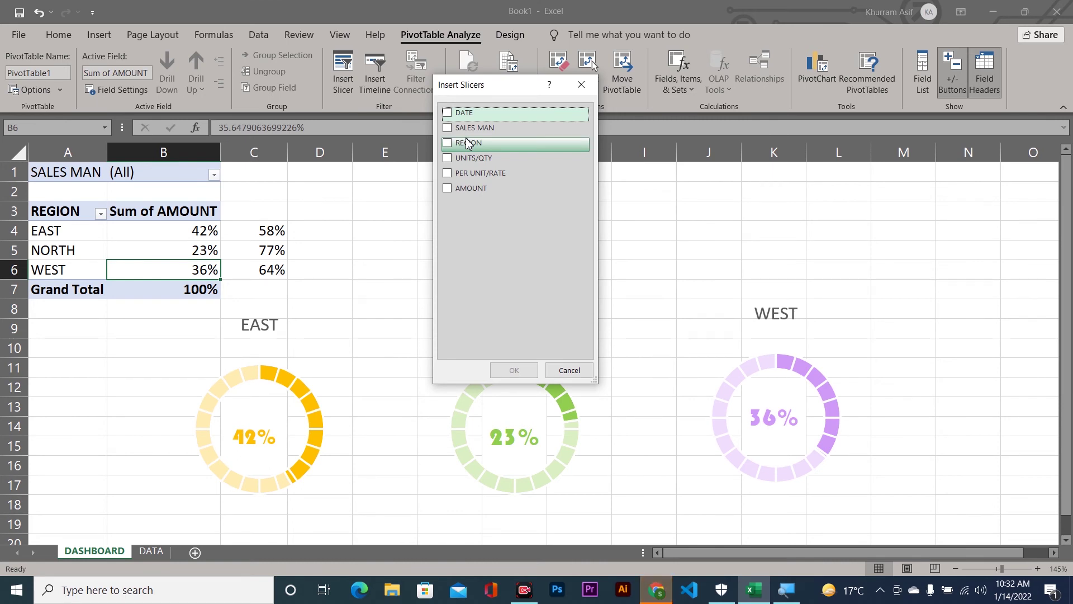
click(452, 129)
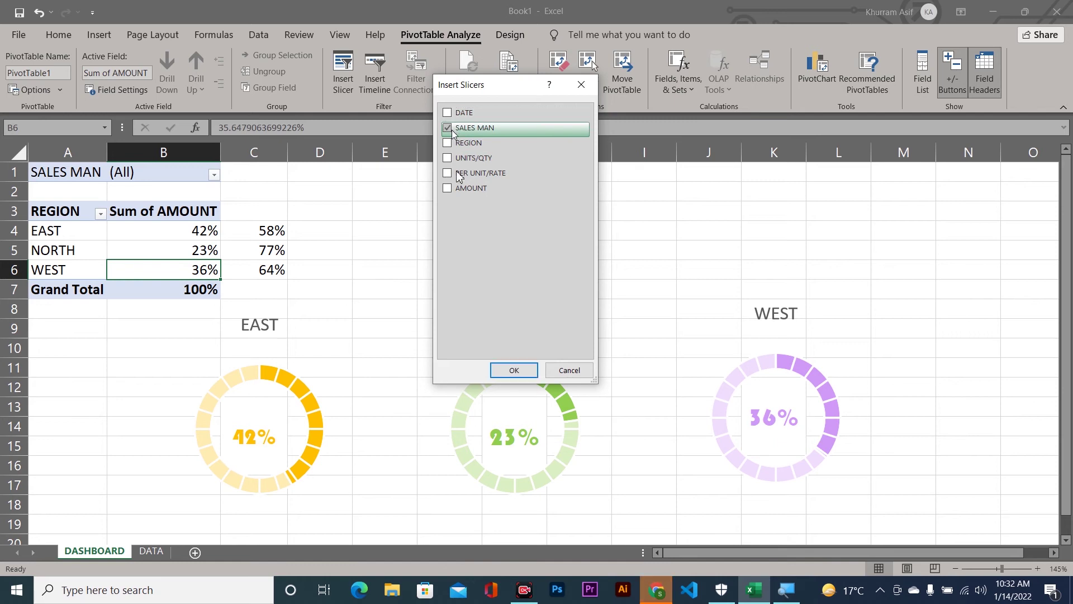
click(510, 371)
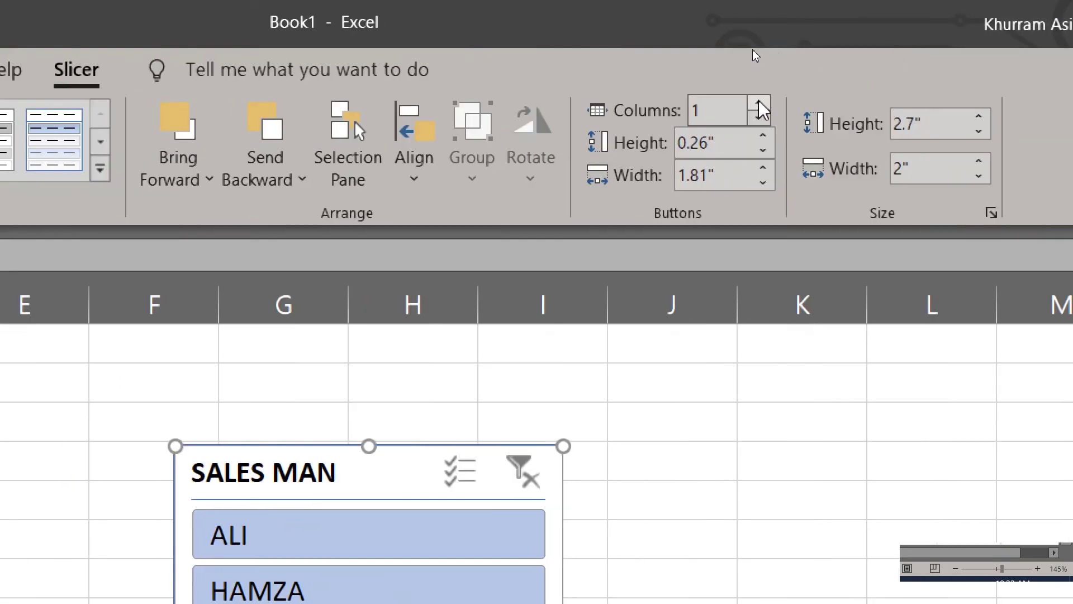
Set the slicer to 3 columns, resize it to one wide row, and move it above the charts.
click(760, 105)
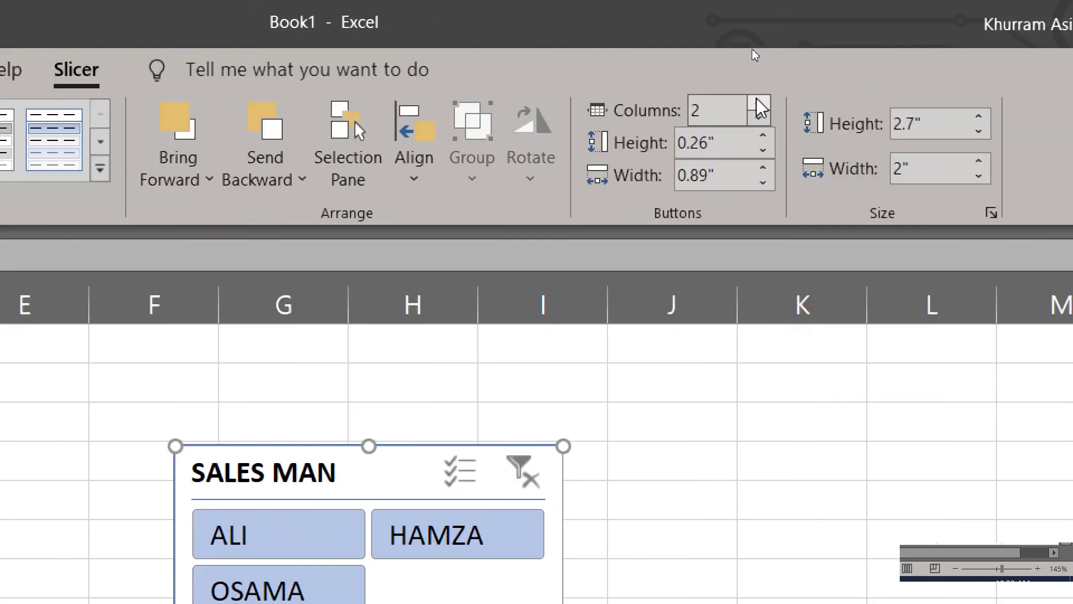
click(760, 104)
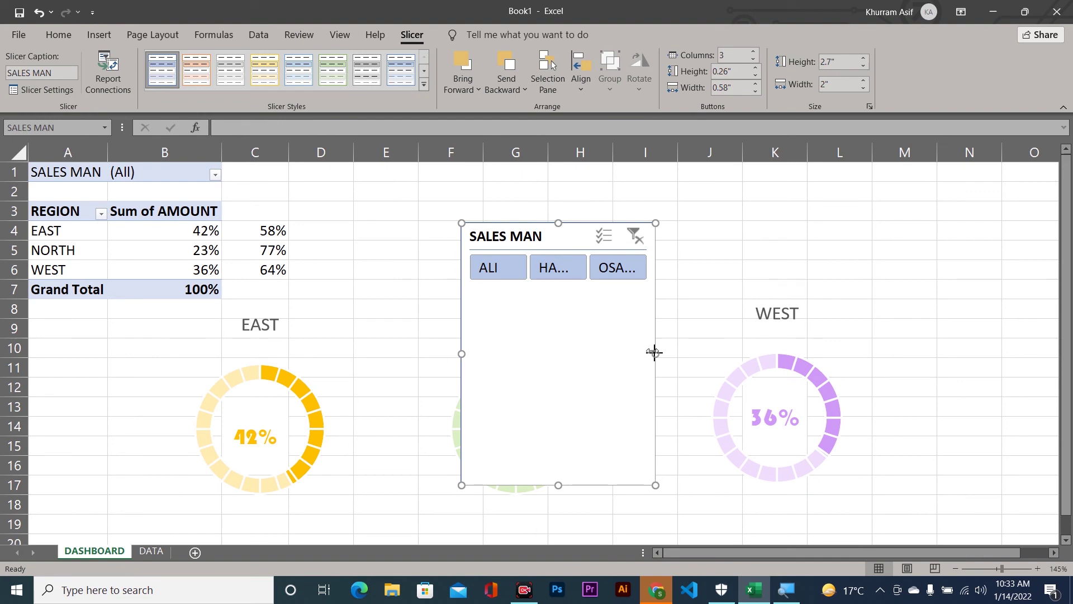
drag(654, 352, 877, 305)
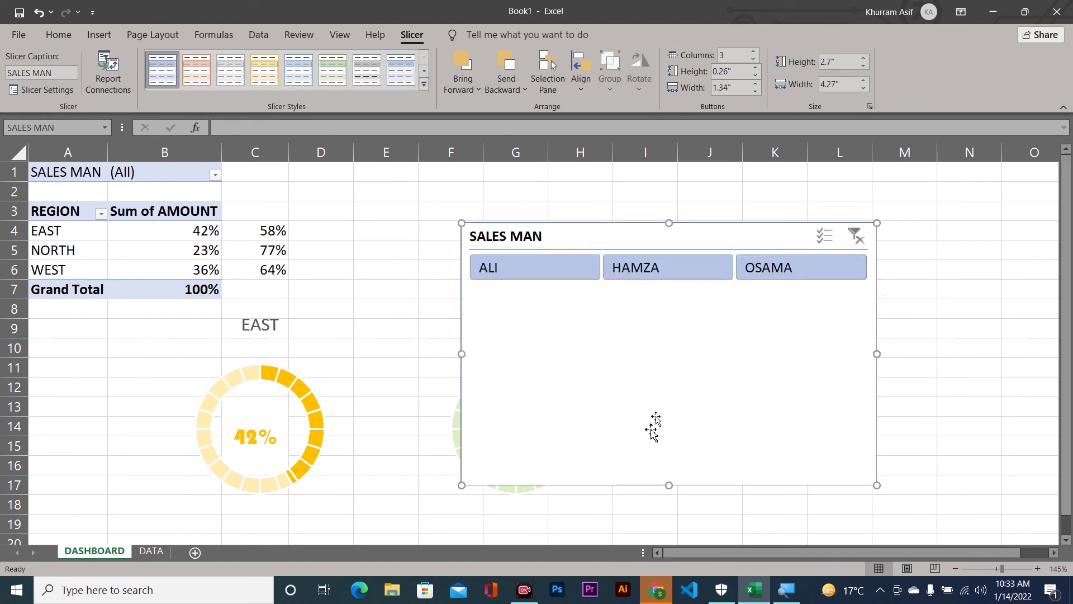
drag(669, 484, 676, 389)
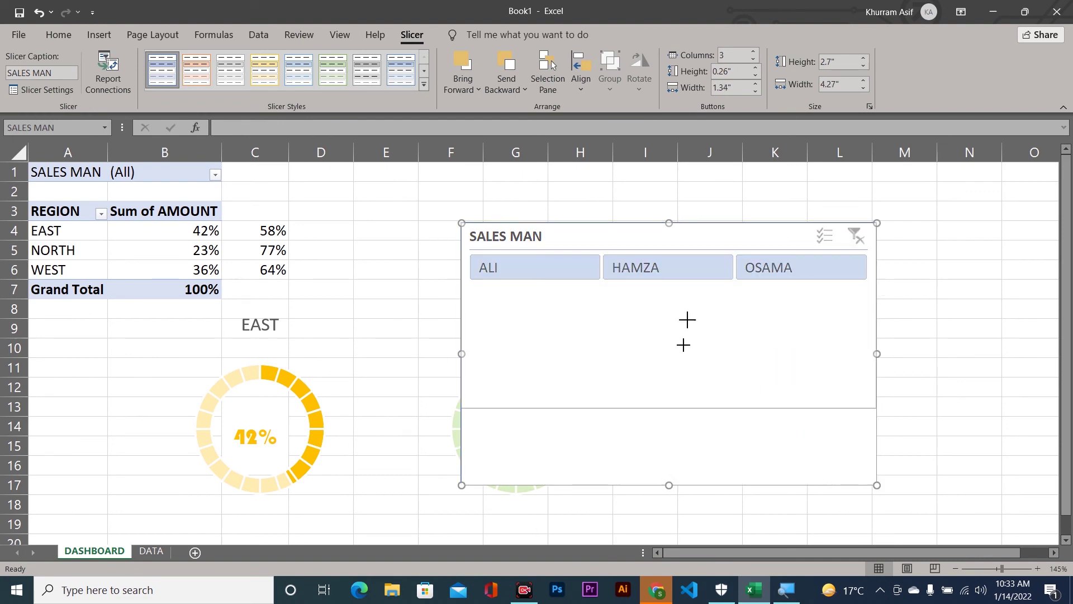
drag(687, 329, 709, 294)
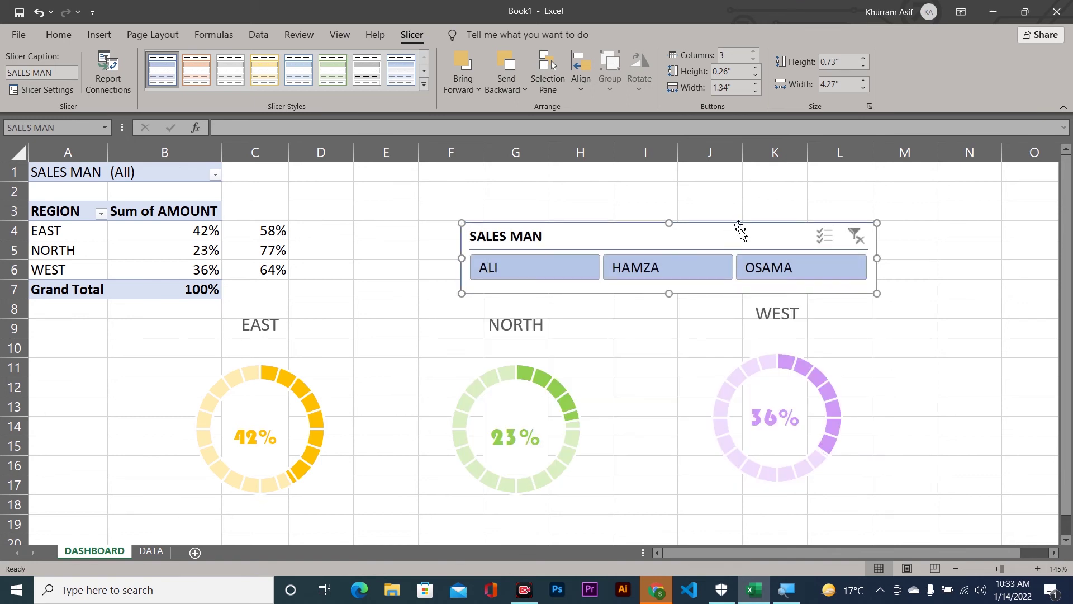
drag(739, 230, 585, 219)
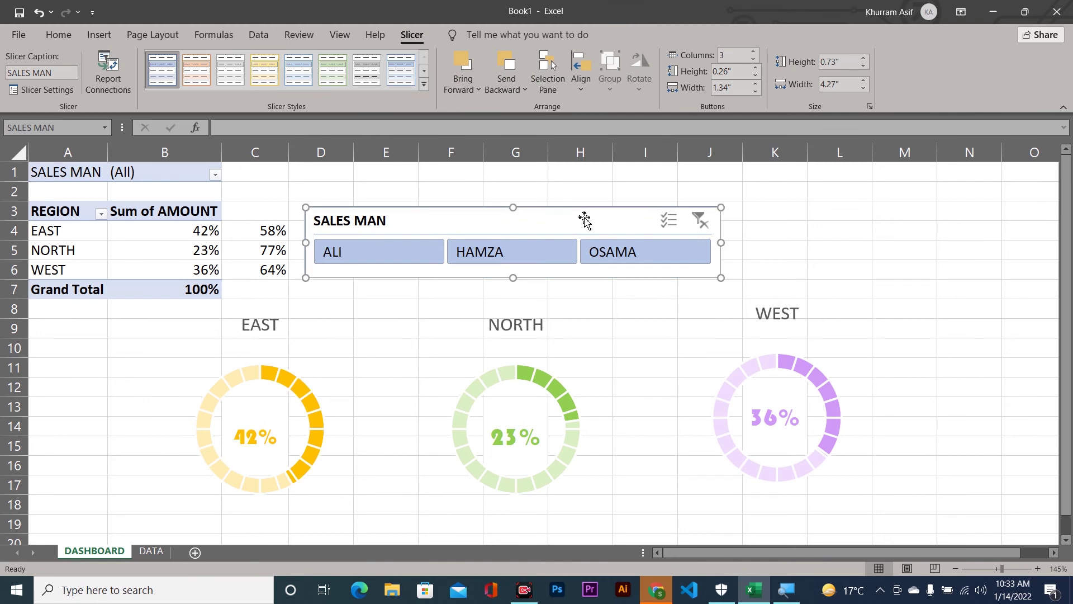
Test the slicer by filtering to each of the three salespeople in turn.
click(519, 258)
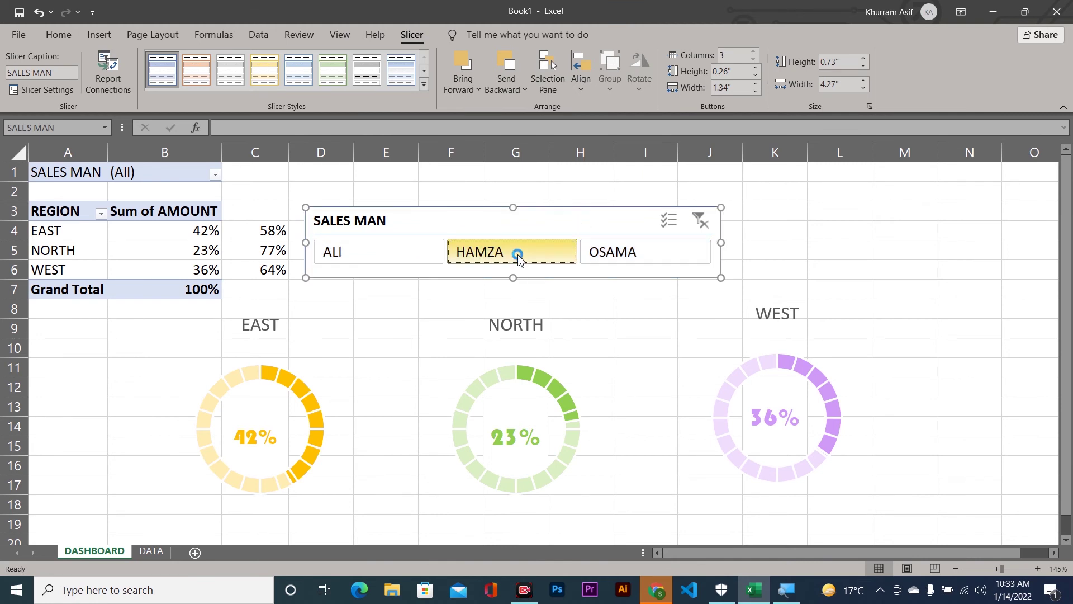
click(389, 255)
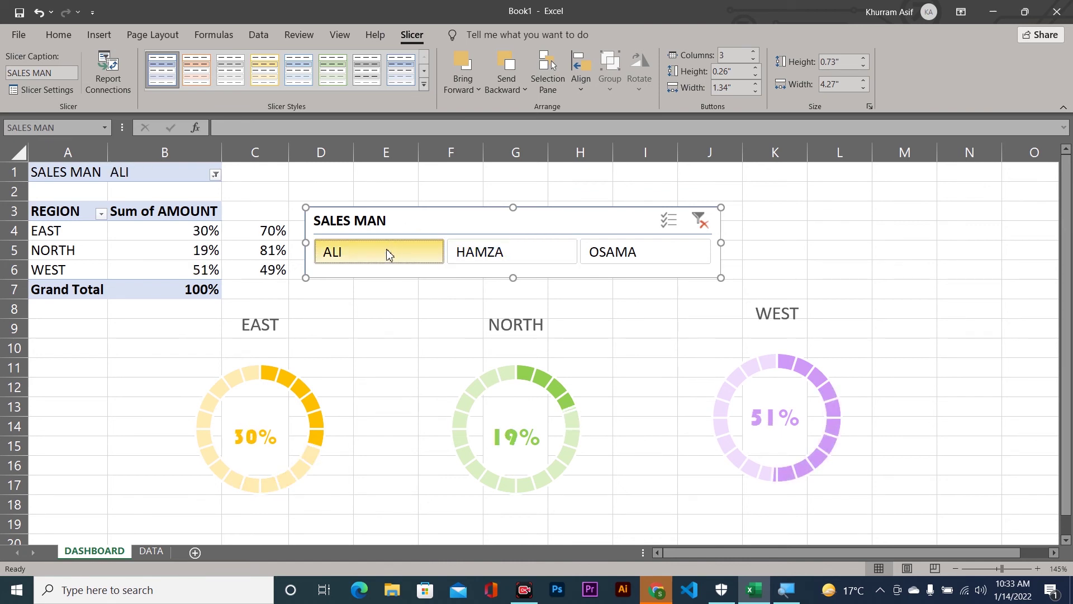
click(603, 247)
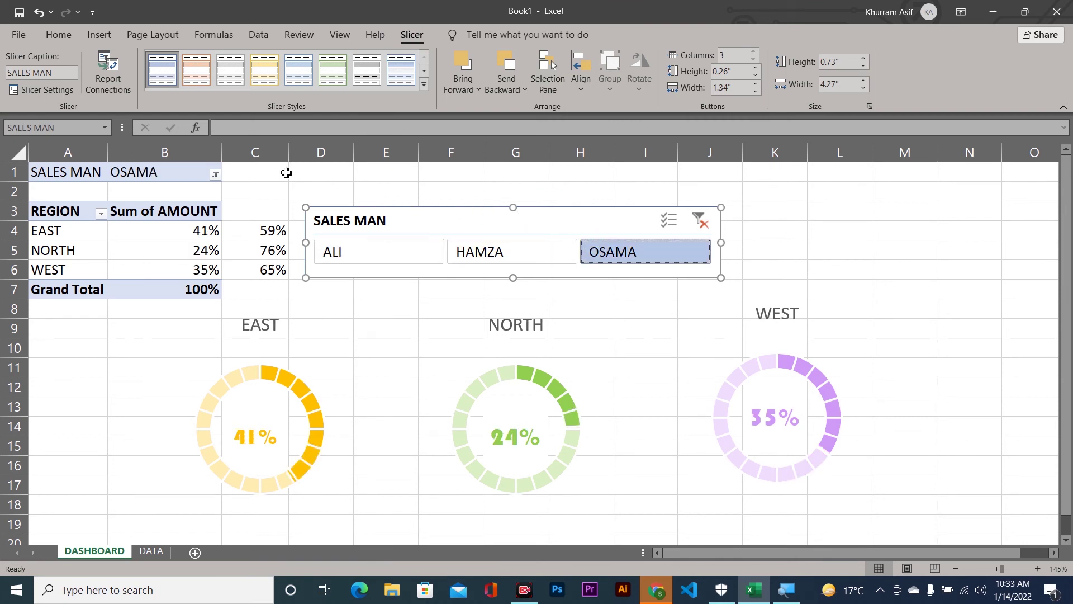
drag(314, 172, 586, 202)
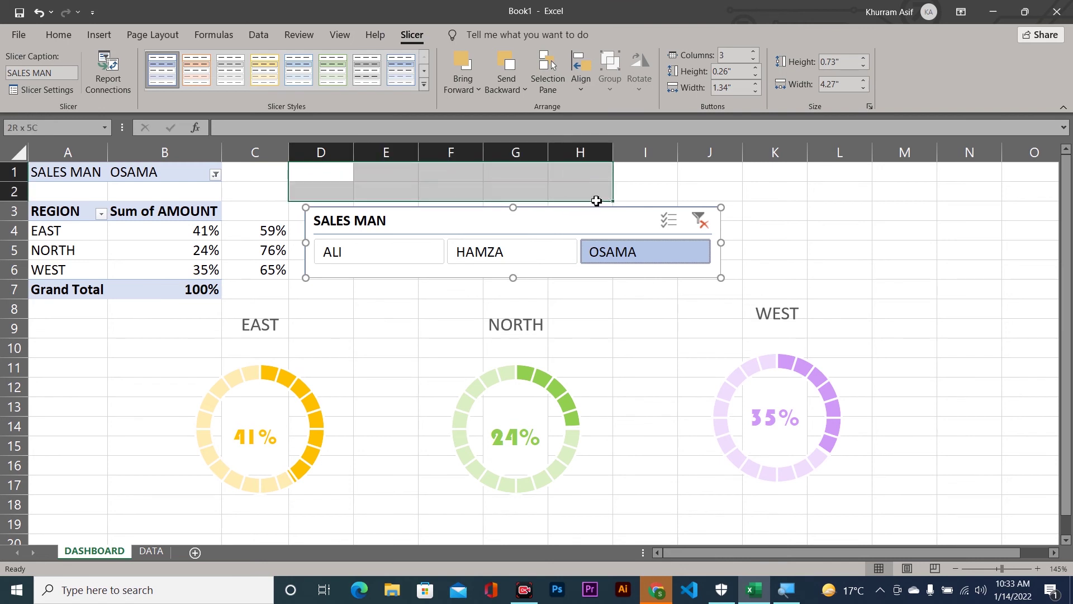
Merge and centre D1:I2 into one title cell.
drag(586, 201, 667, 187)
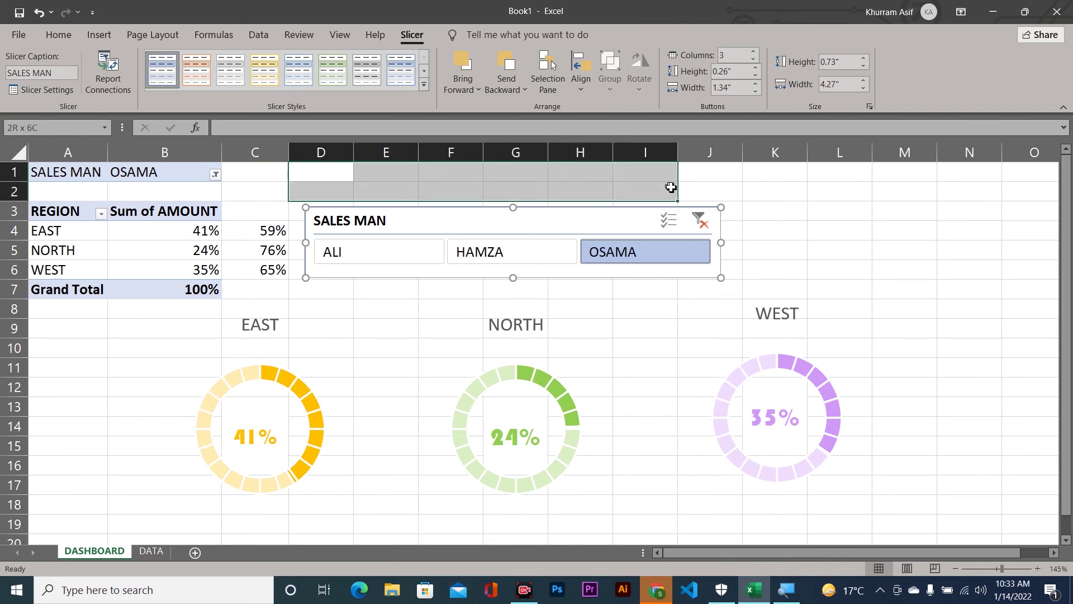
drag(669, 189, 669, 189)
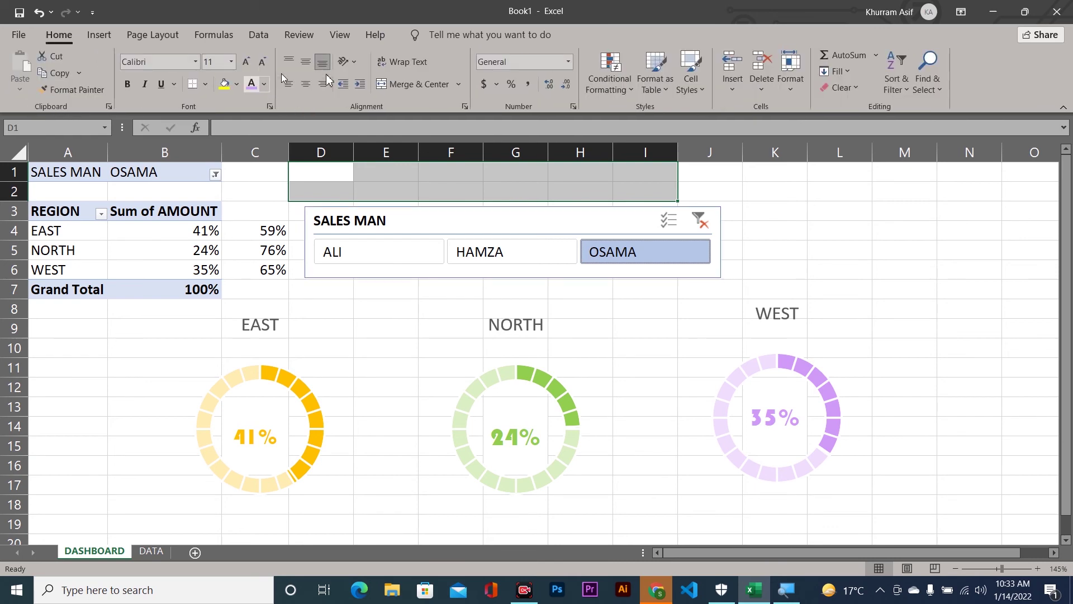
click(423, 82)
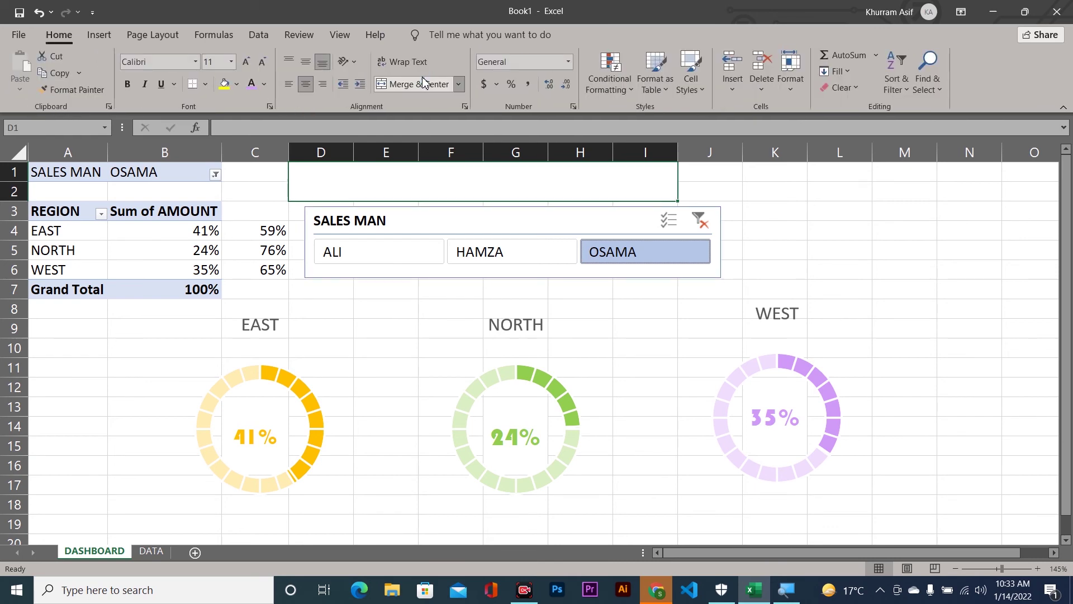
Enter =CONCATENATE("SELLING OF ",B1) as the title formula.
text(=CON)
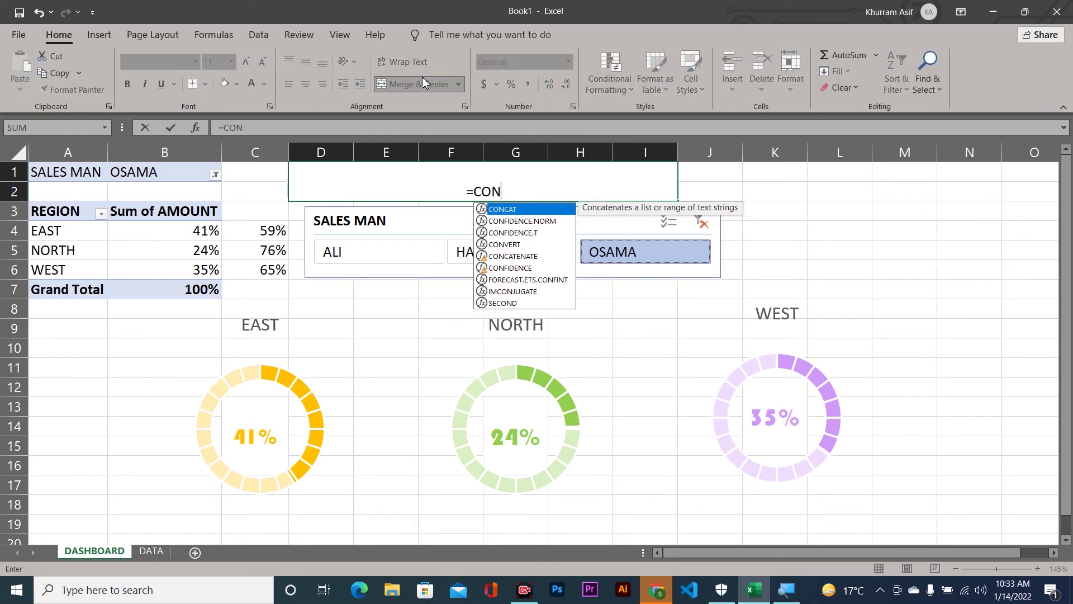
text(CA)
key(Down)
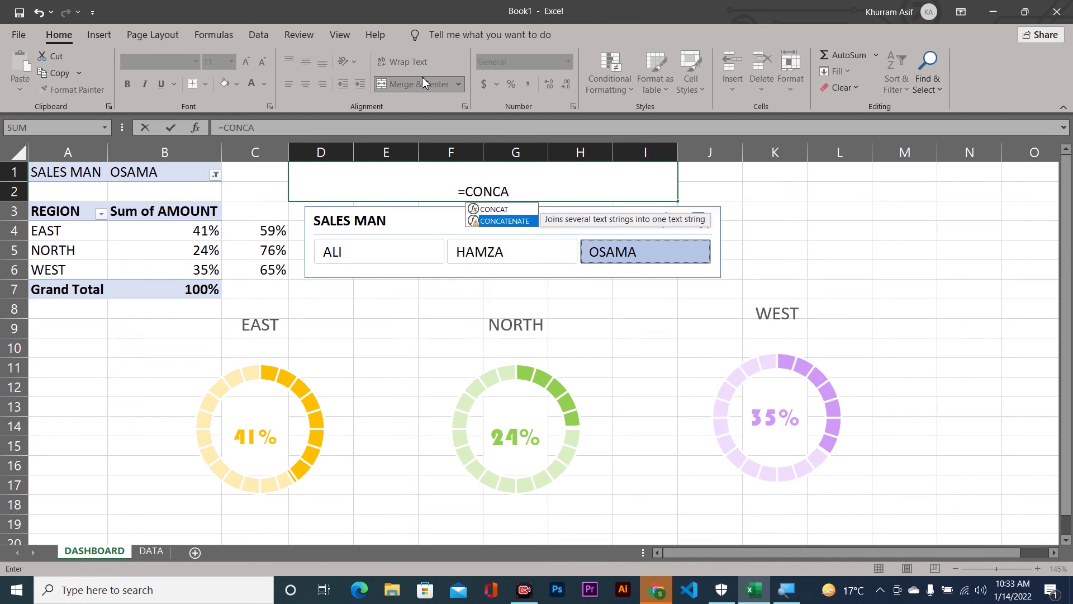
key(Tab)
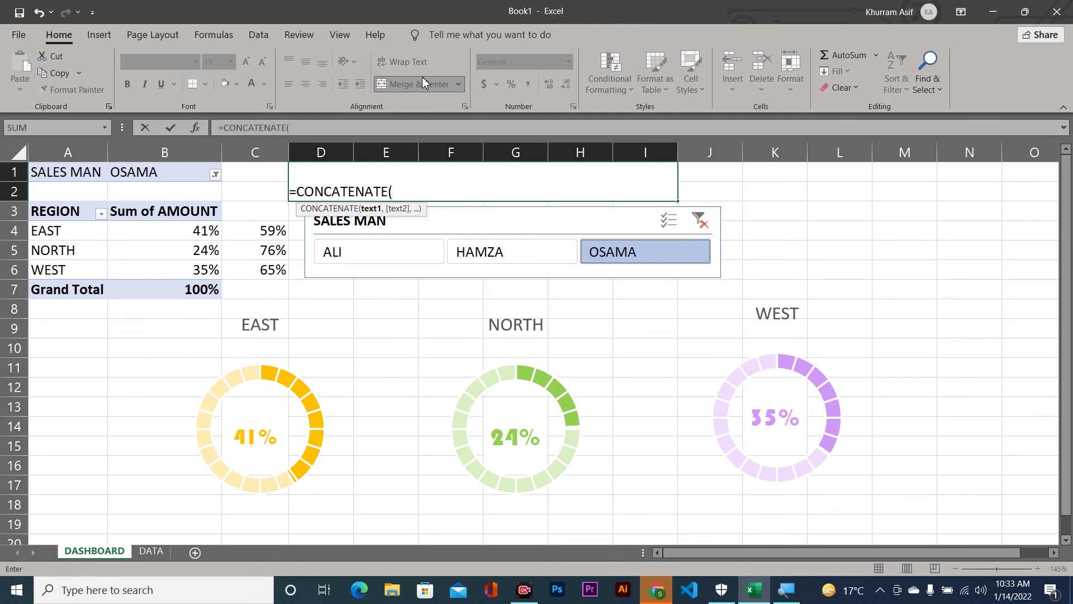
text(")
text(SELLING OF)
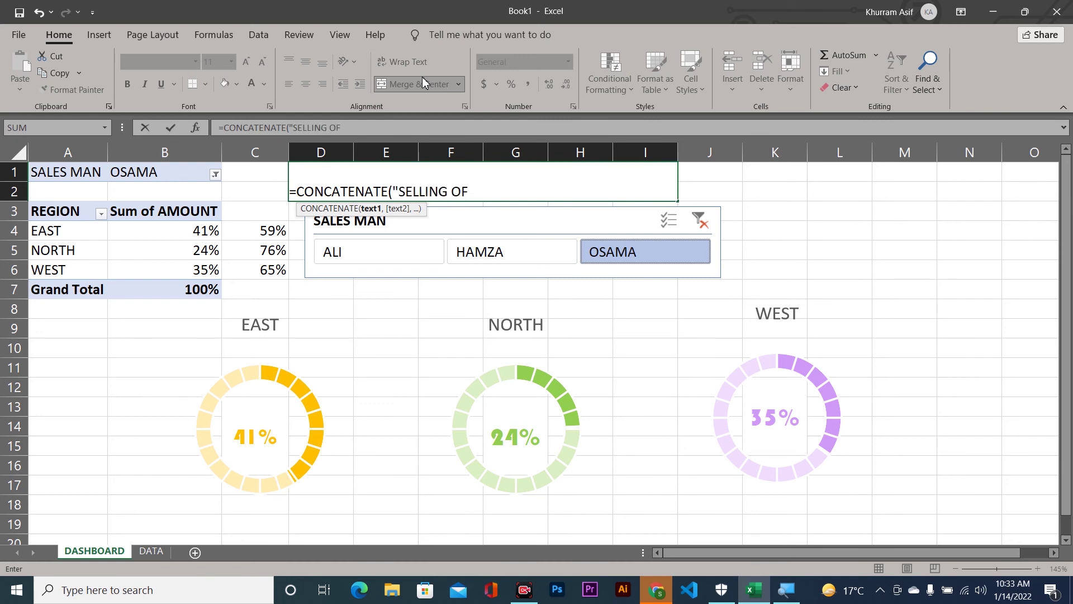
text( ",)
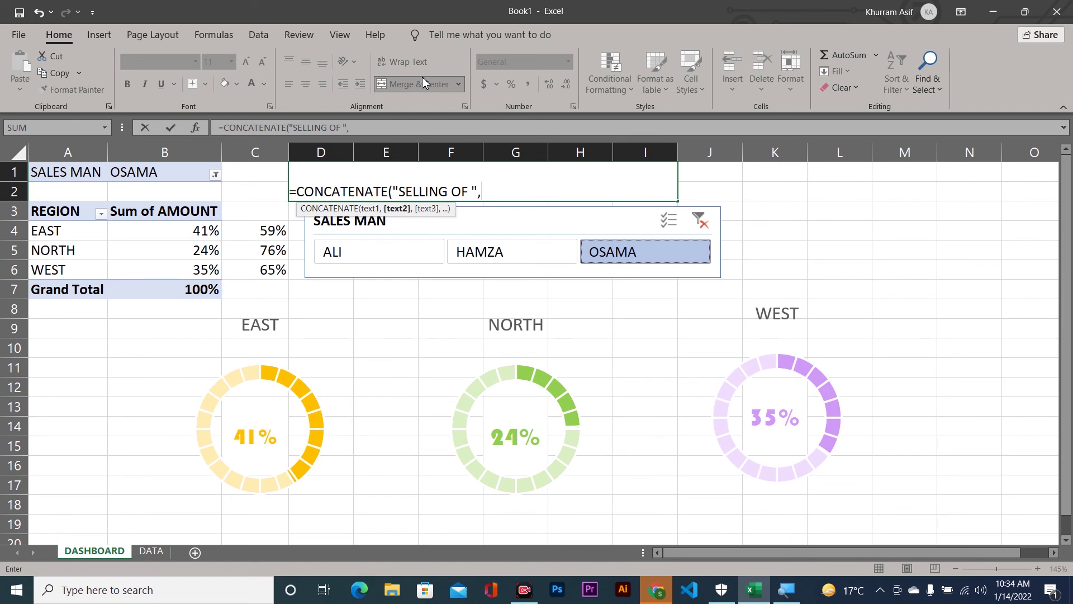
click(155, 175)
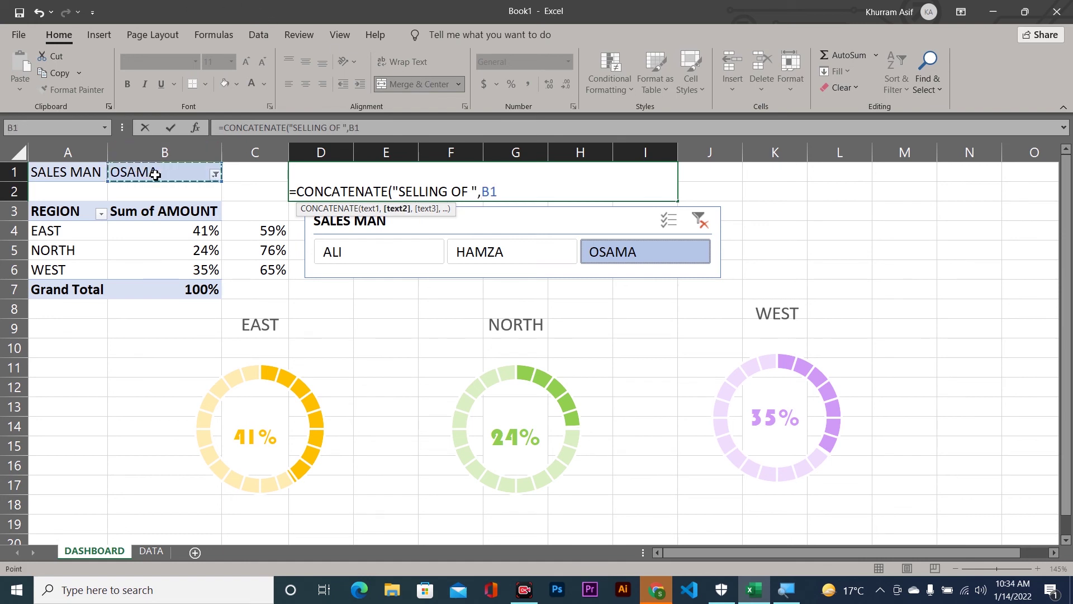
text())
key(Return)
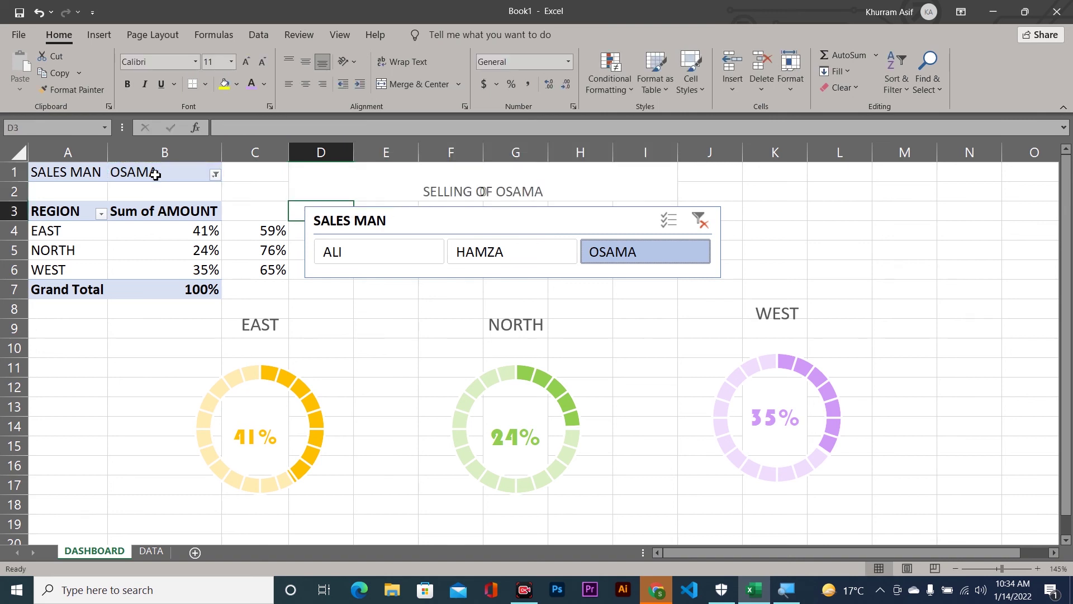
key(Up)
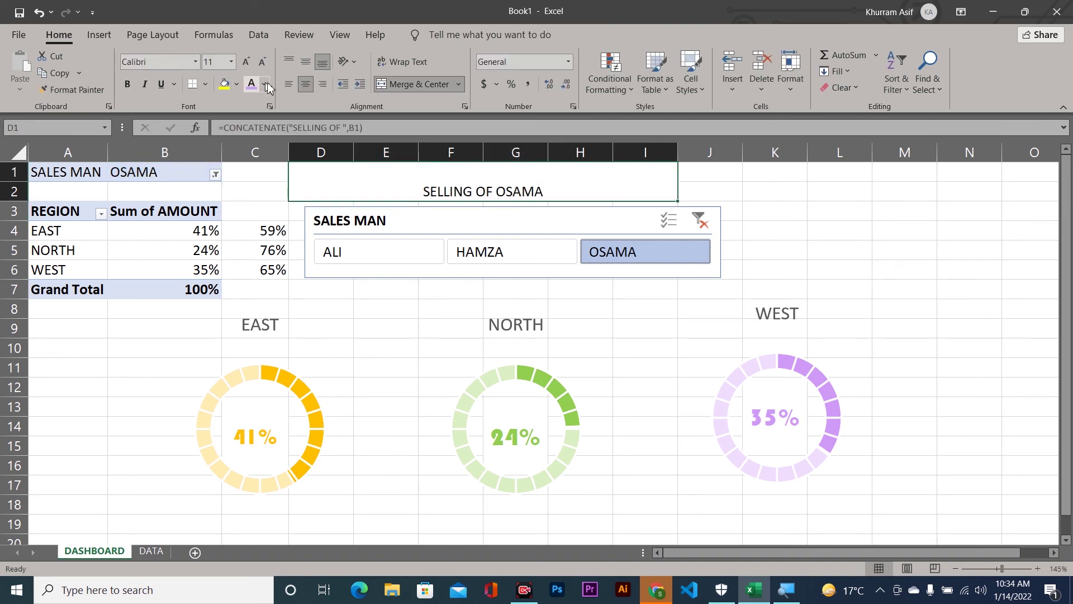
Middle-align the title, apply the Heading 1 style, and enlarge it to 18 point.
click(306, 61)
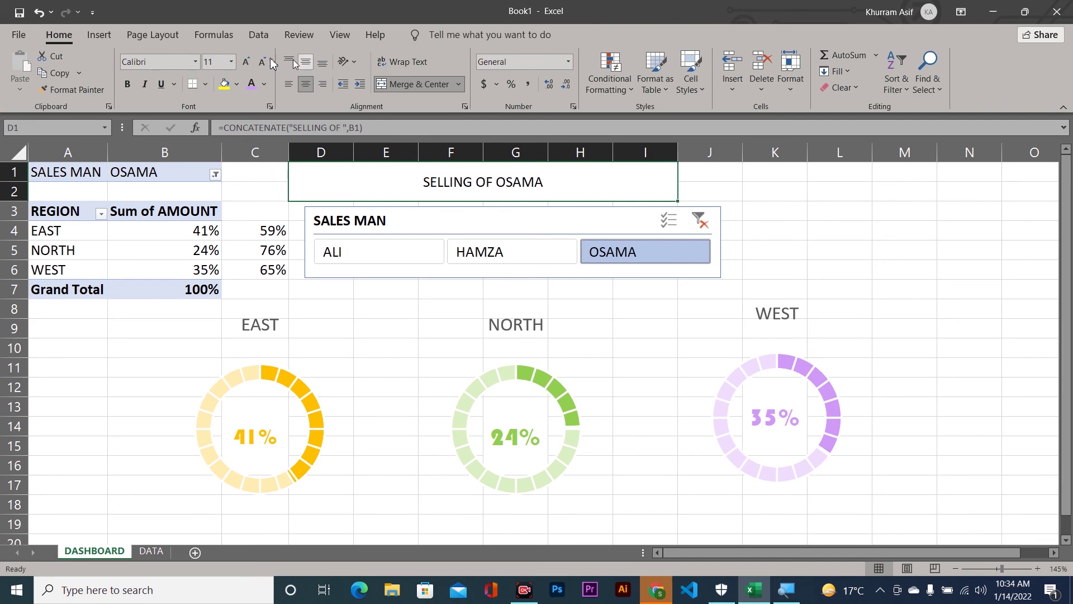
click(247, 62)
click(247, 61)
click(247, 61)
click(247, 61)
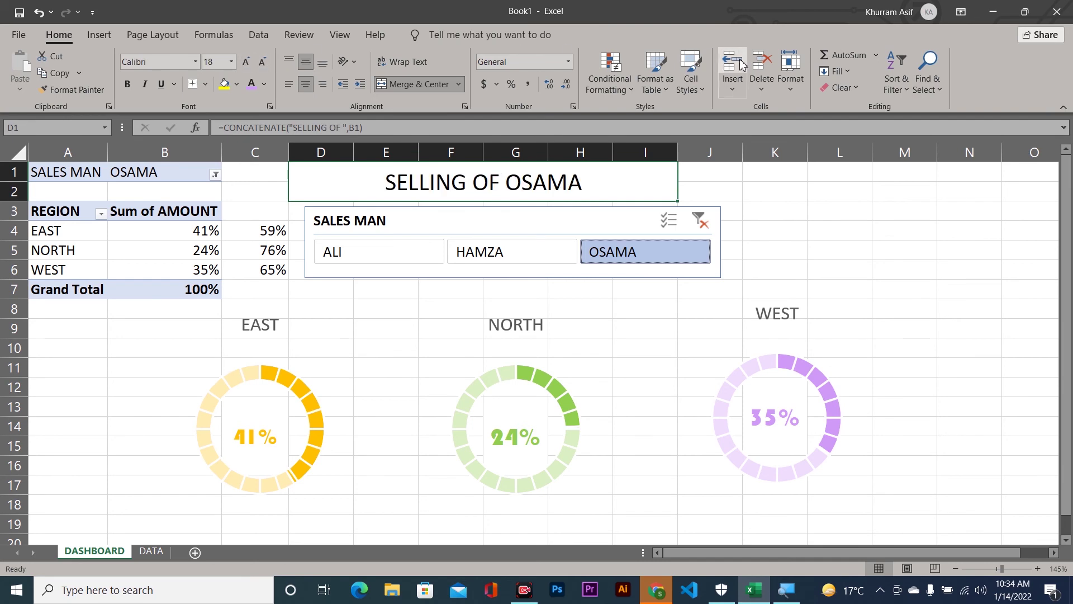
click(692, 70)
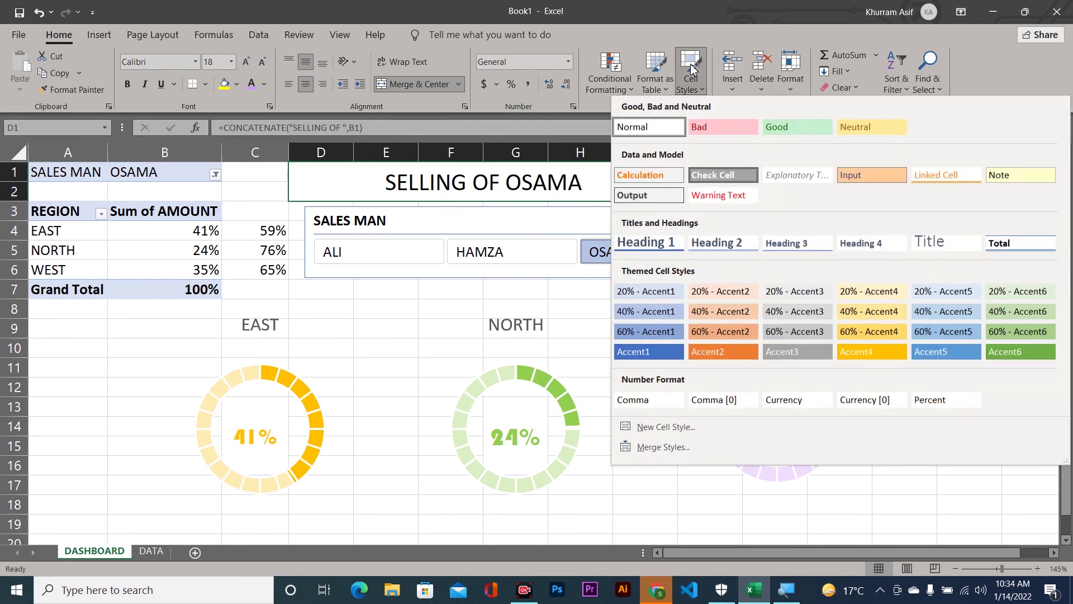
click(636, 244)
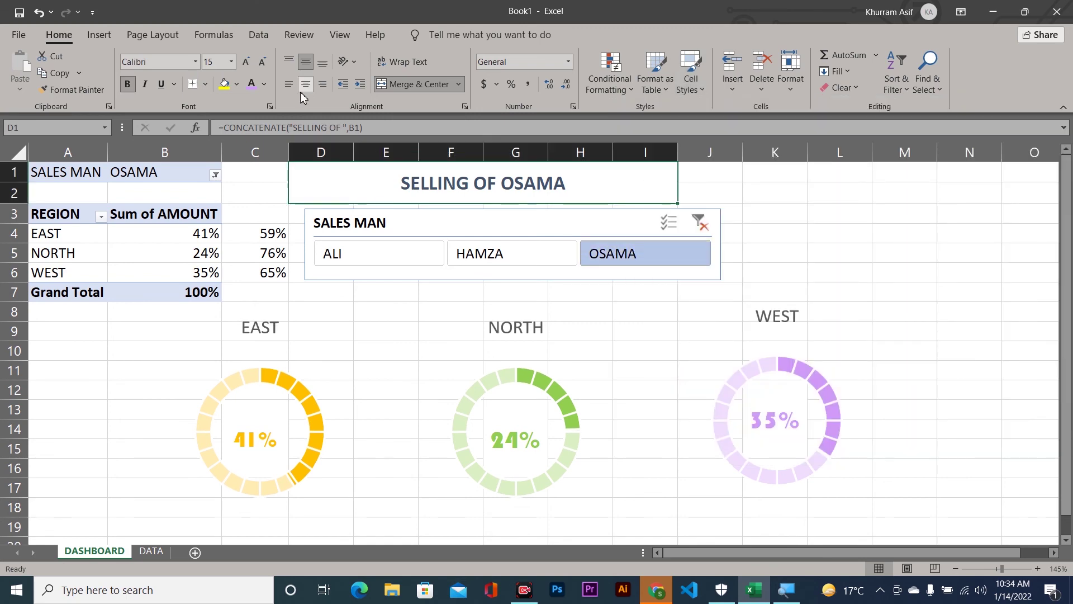
click(245, 62)
click(245, 61)
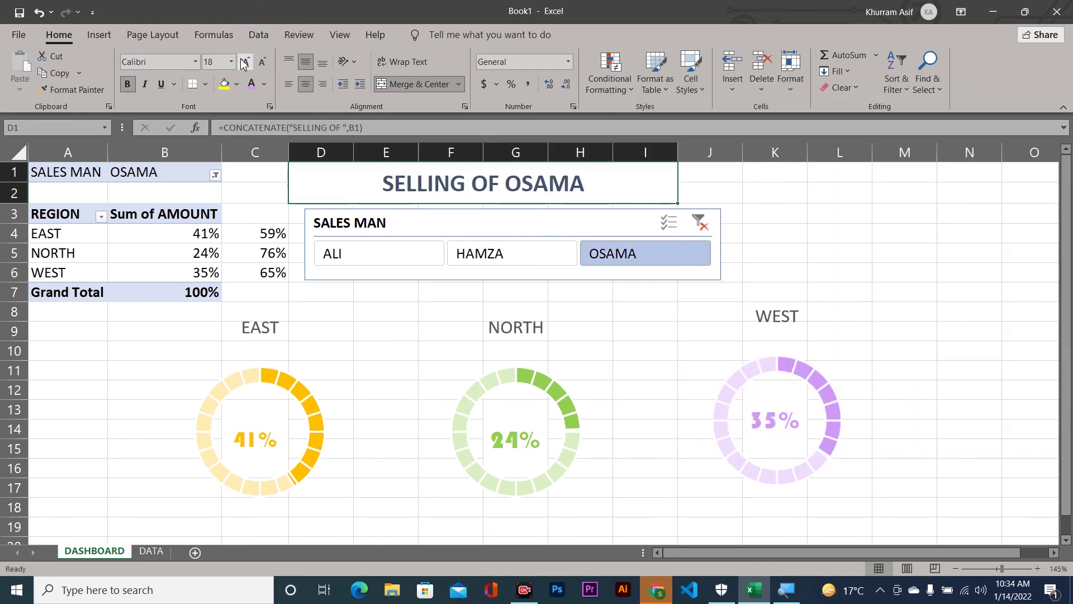
click(245, 62)
Nudge the SALES MAN slicer slightly to the left.
click(777, 211)
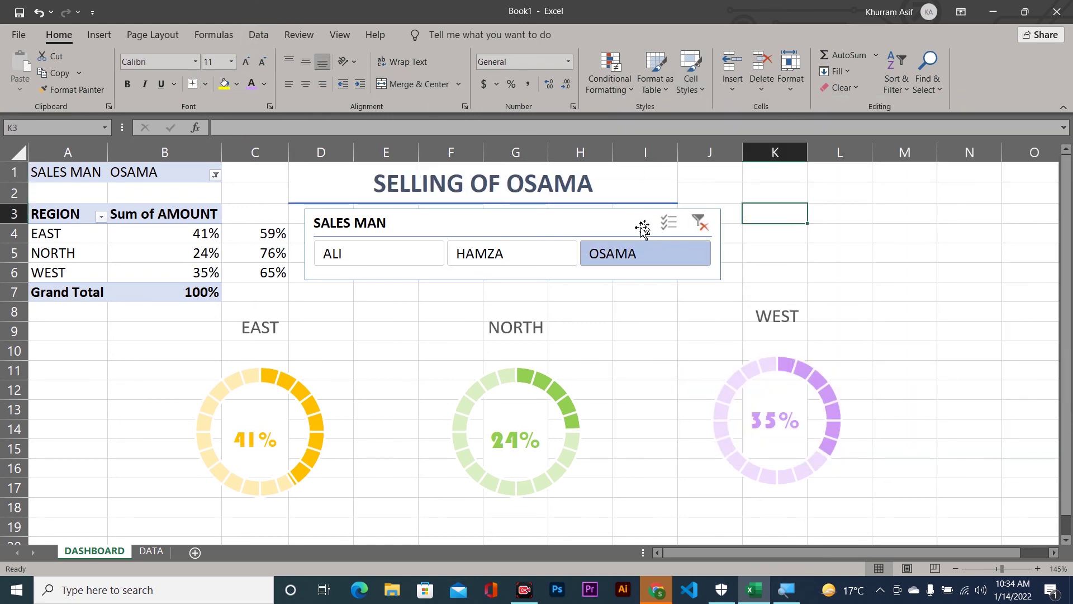
drag(615, 222, 590, 221)
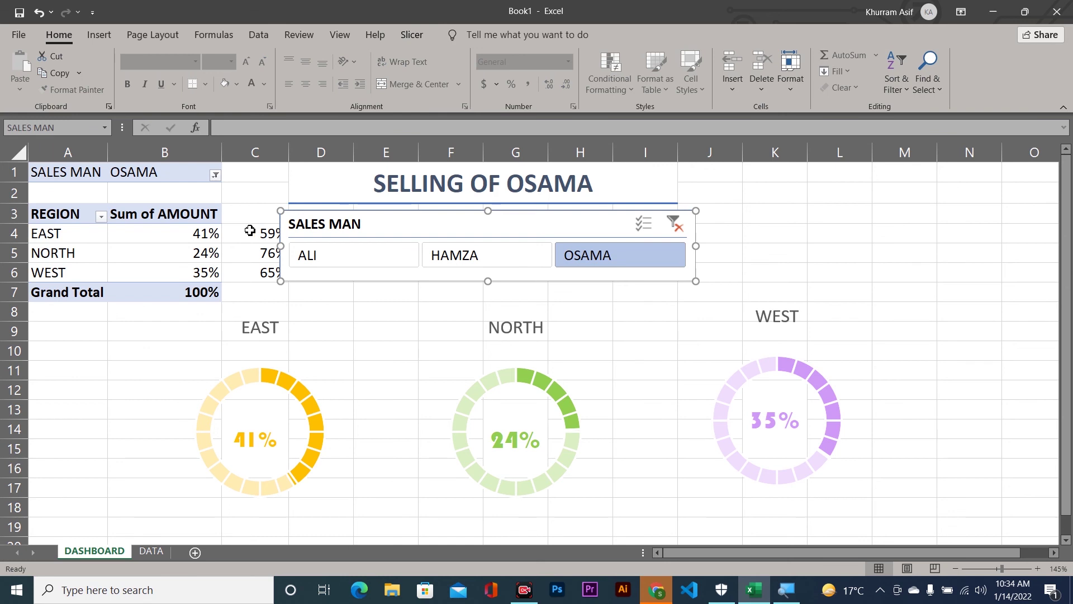
drag(249, 236, 247, 271)
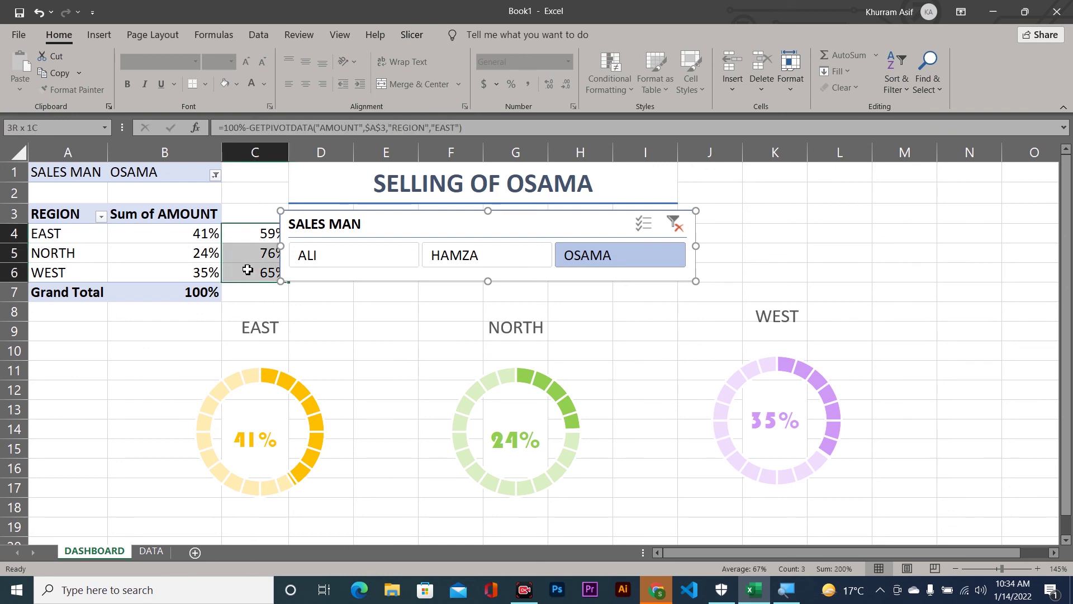
Turn the C4:C6 helper percentages white, then filter the slicer to the second sales man.
click(265, 83)
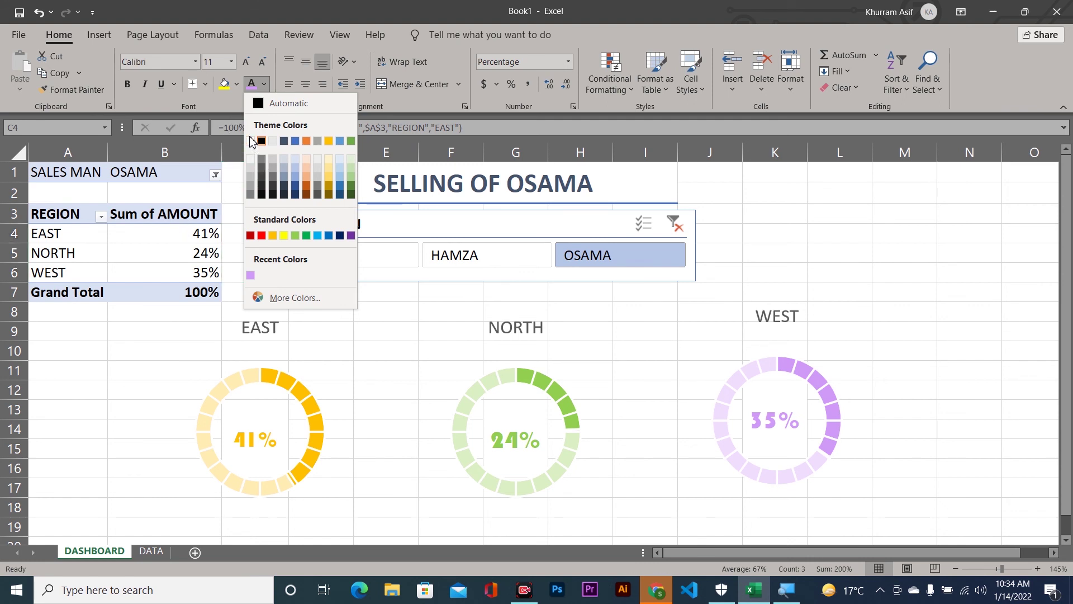
click(251, 141)
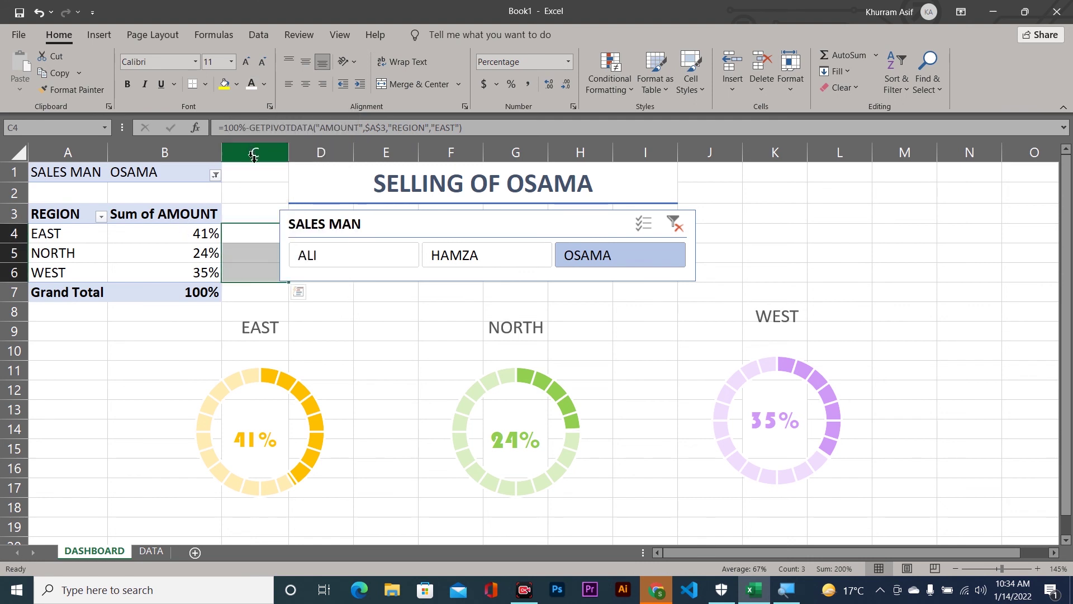
click(747, 191)
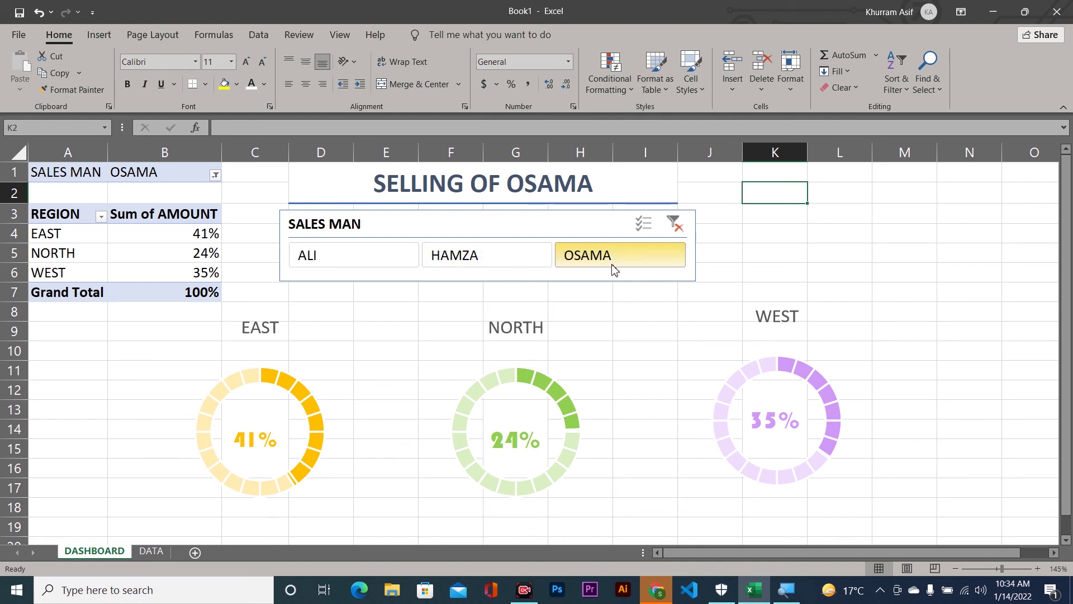
click(526, 266)
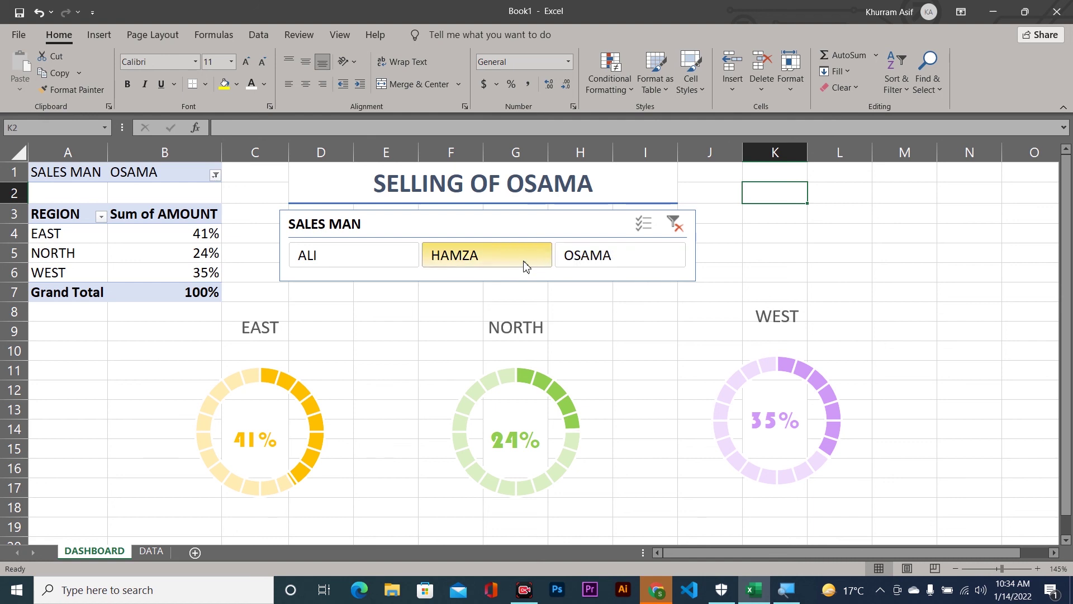
Filter to the first sales man and turn off the worksheet gridlines.
click(402, 265)
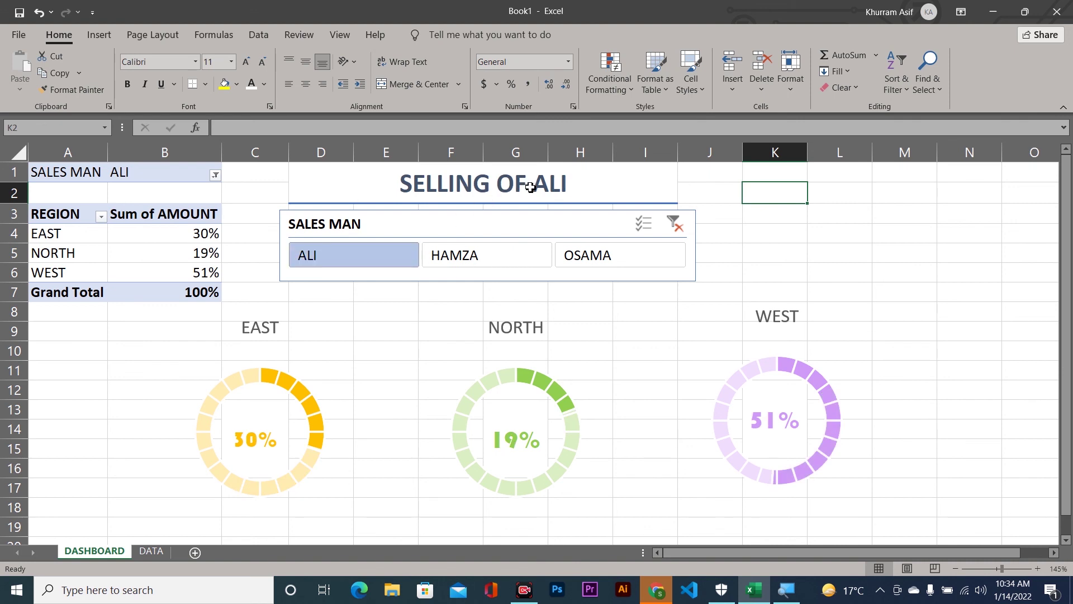
click(340, 35)
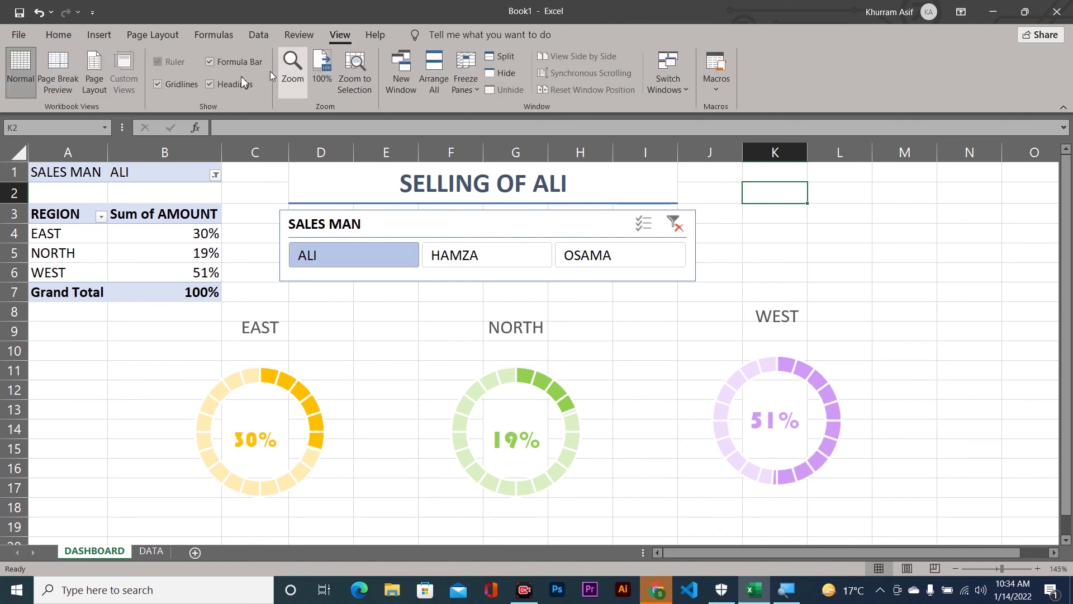
click(189, 83)
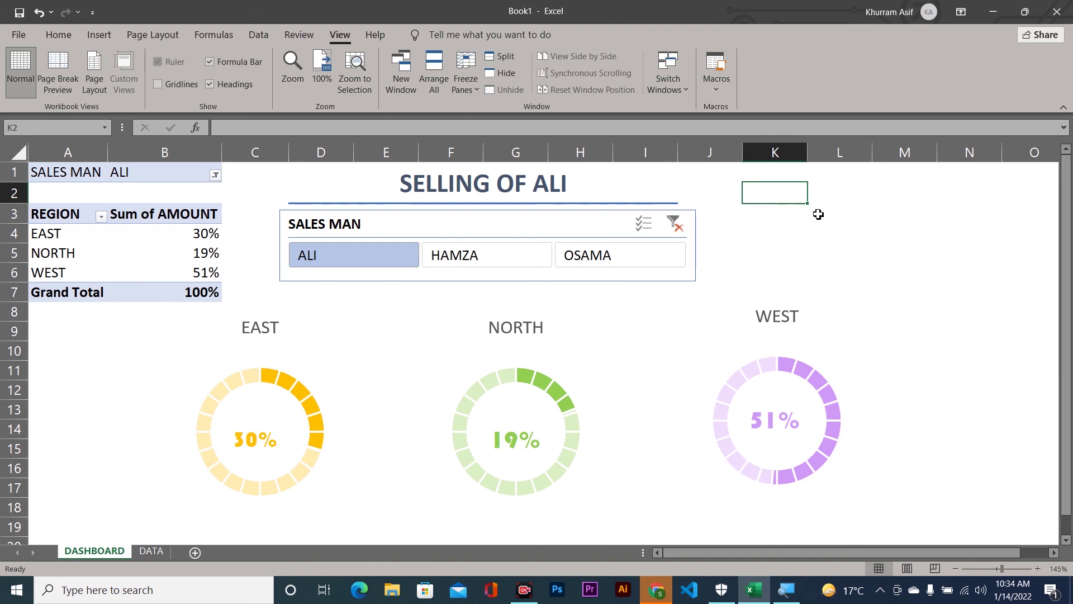
Switch the slicer between the third, second, first and second sales men to check updates.
click(618, 256)
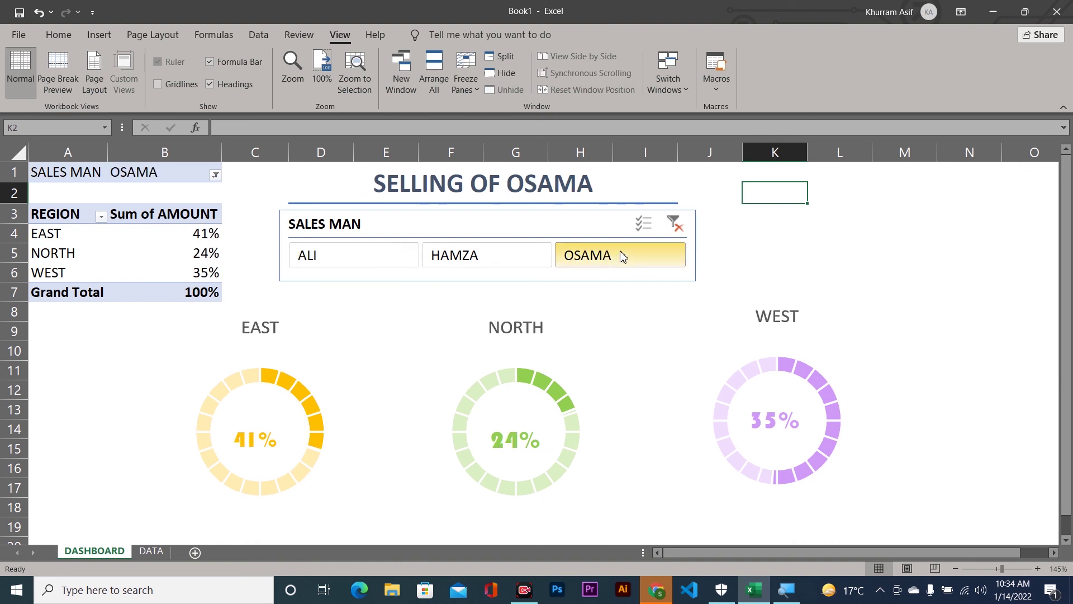
click(524, 258)
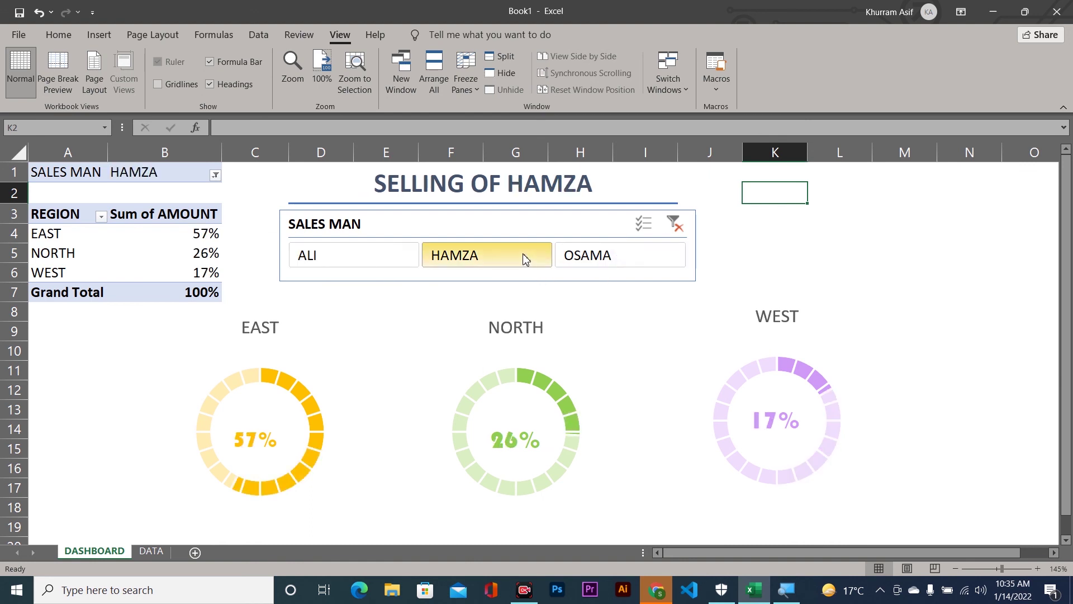
click(394, 255)
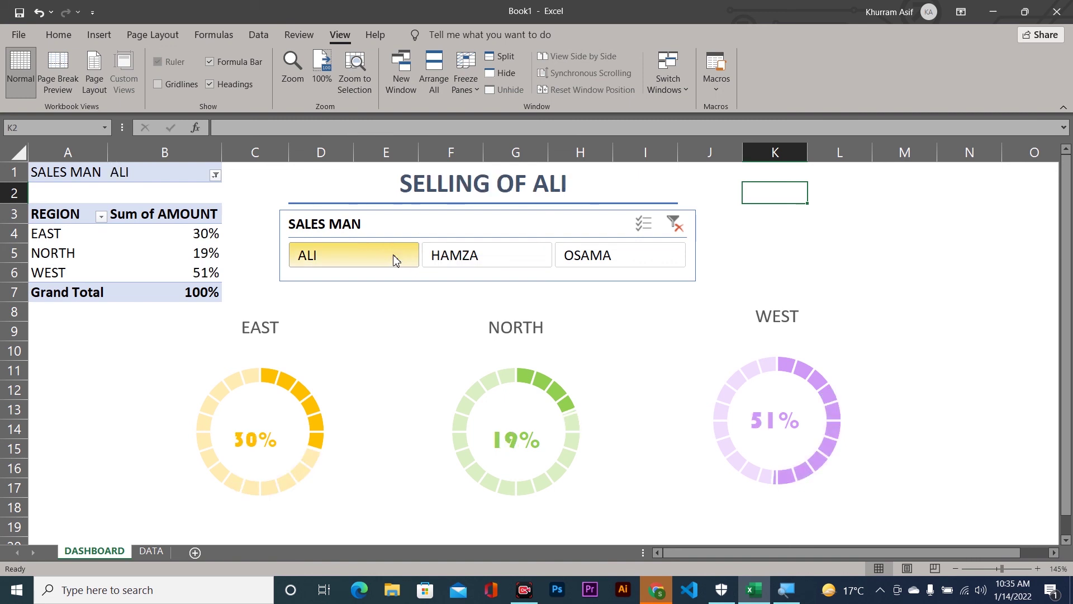
click(467, 258)
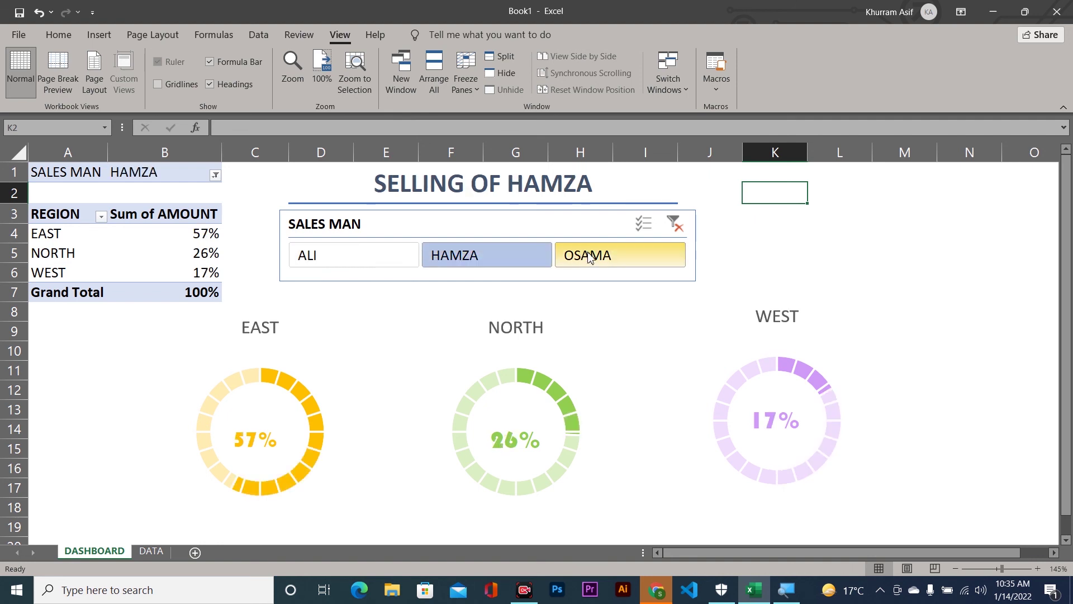